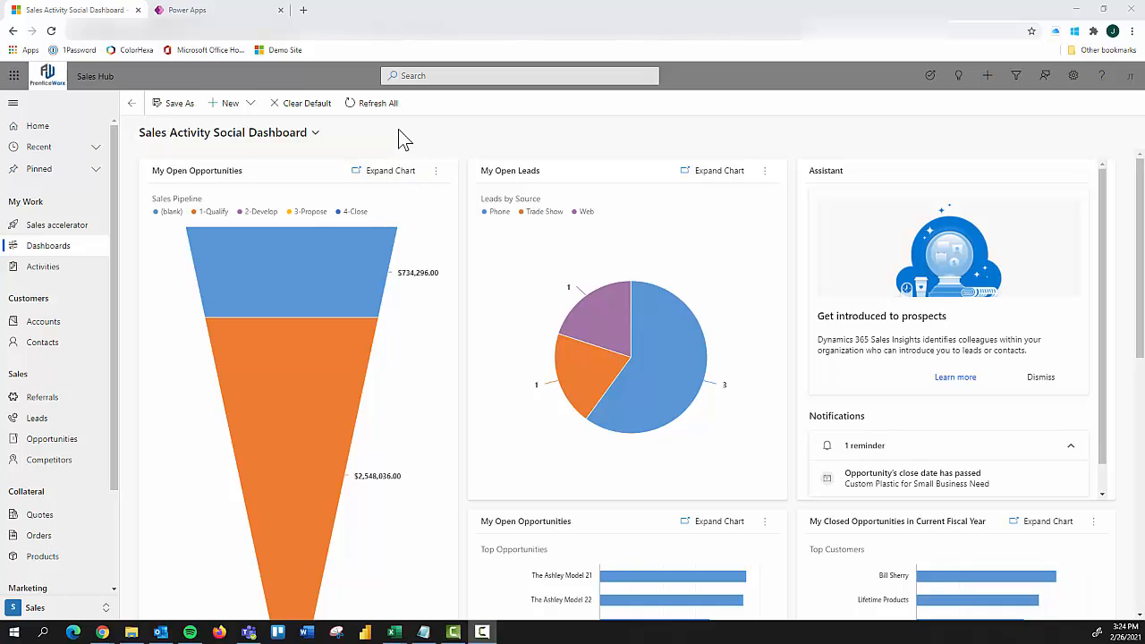
# Step: Open the default solution for system customization from the advanced settings' Customizations area
pyautogui.click(1073, 77)
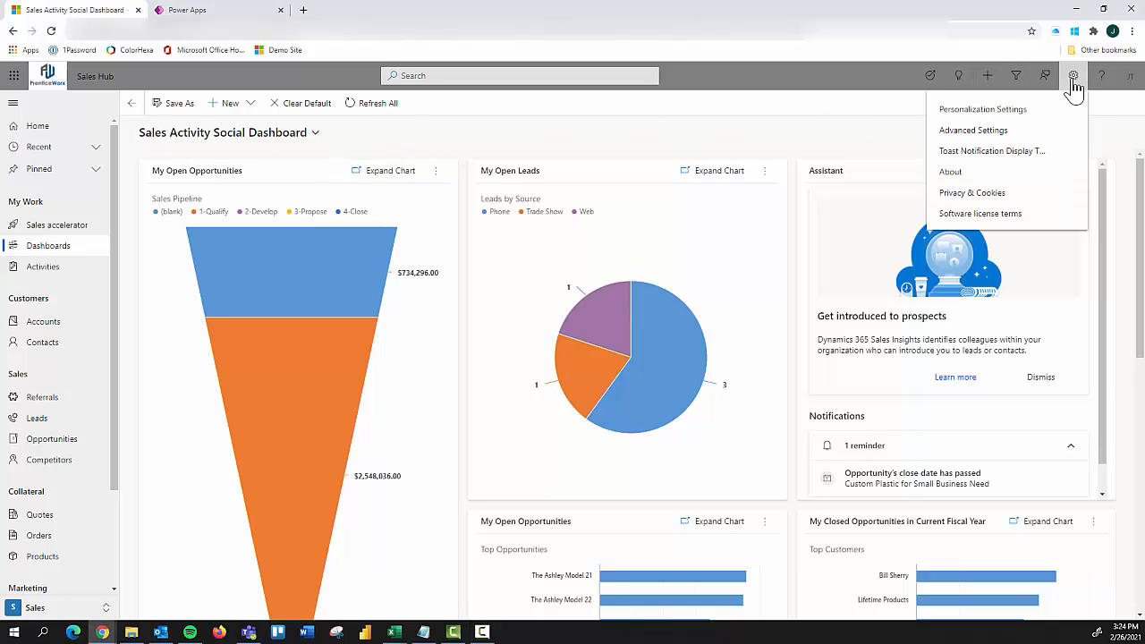
pyautogui.click(992, 131)
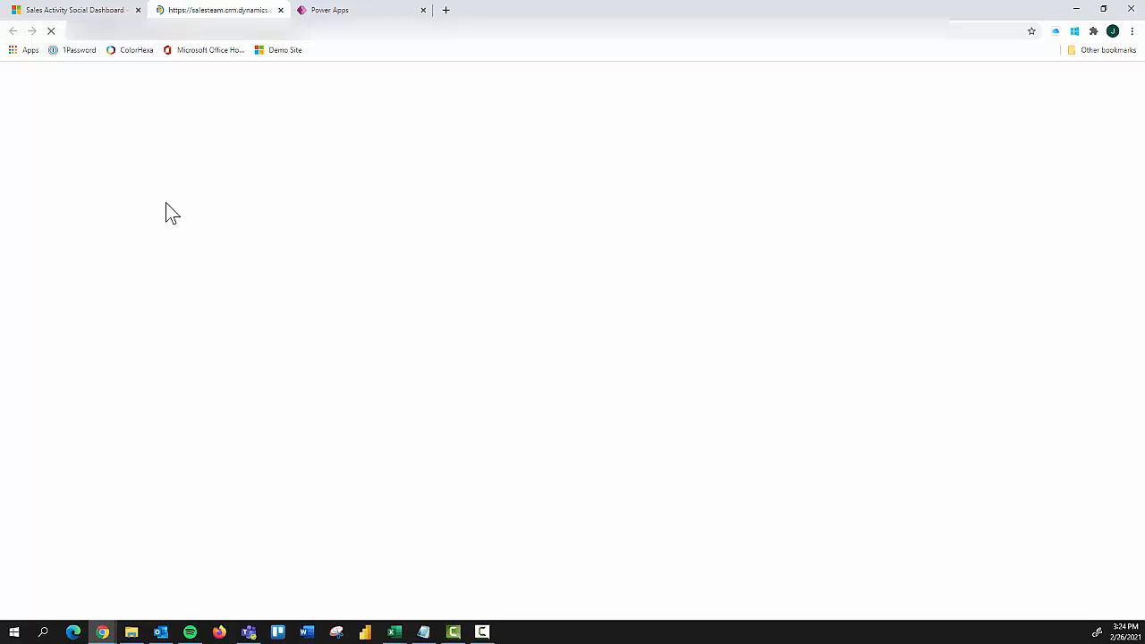
pyautogui.click(272, 84)
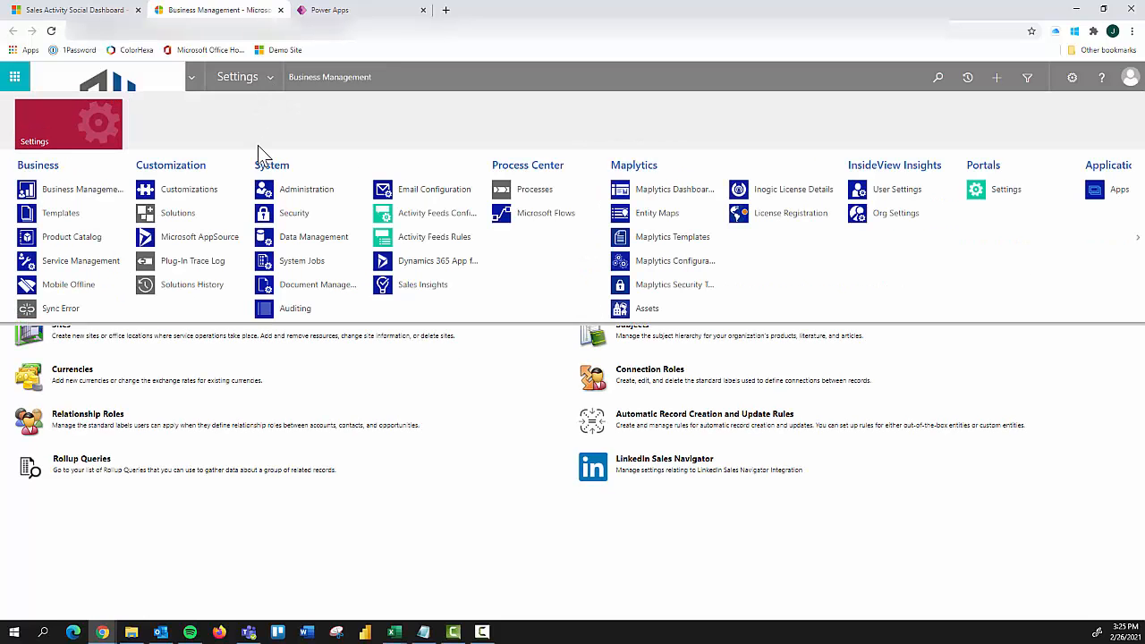
pyautogui.click(193, 192)
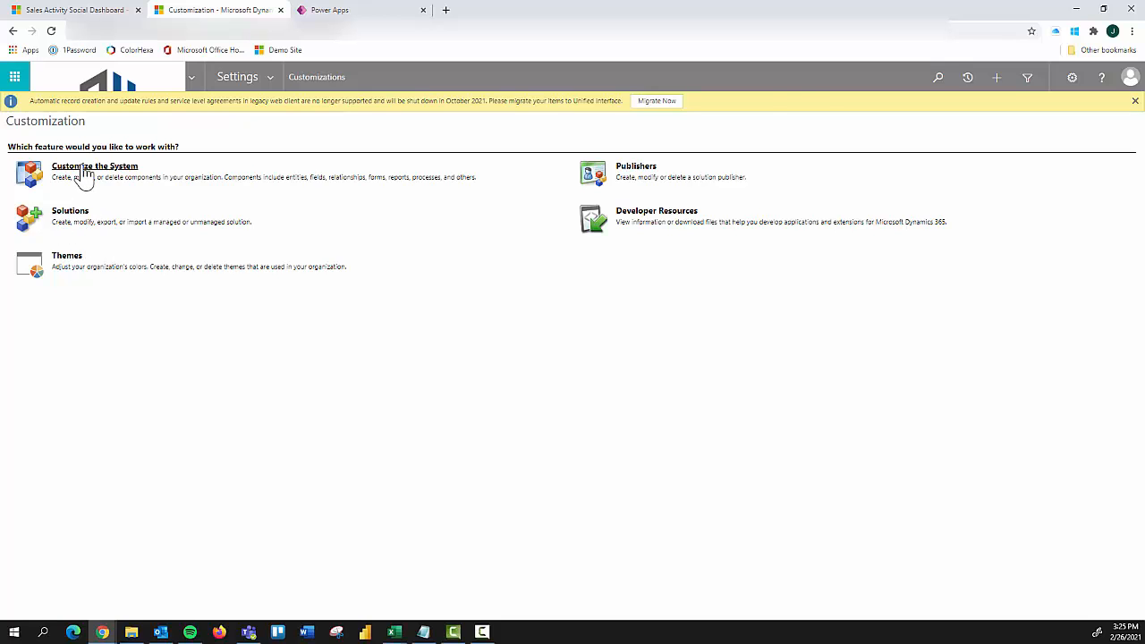
pyautogui.click(84, 172)
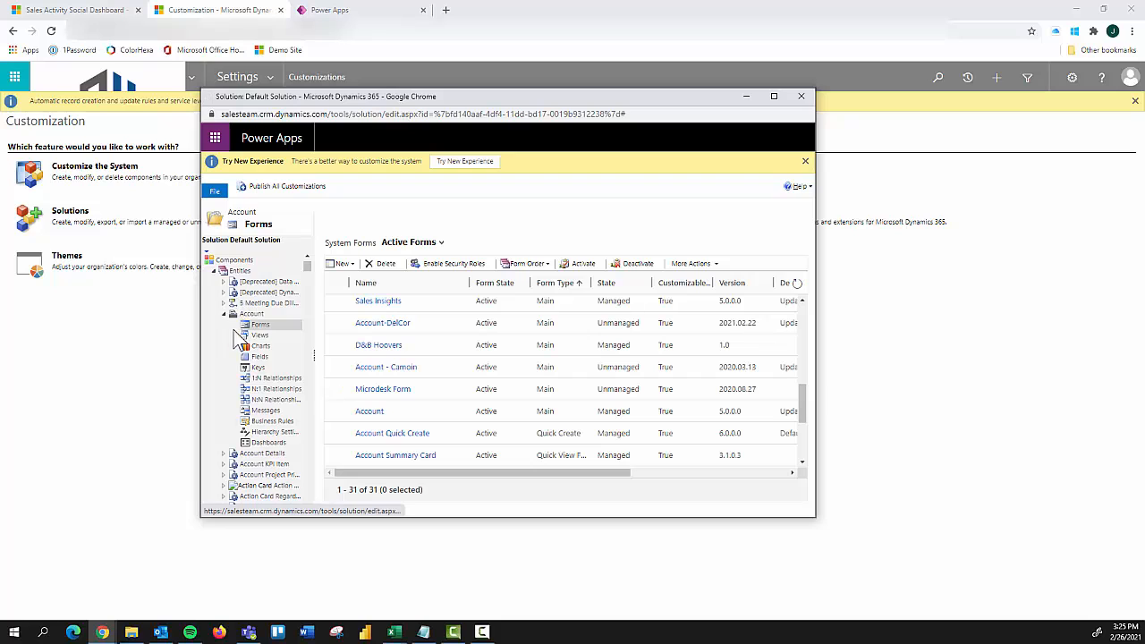
# Step: Expand the Account entity in the default solution and examine its list of active forms
pyautogui.scroll(-1, 242, 333)
pyautogui.scroll(1, 240, 329)
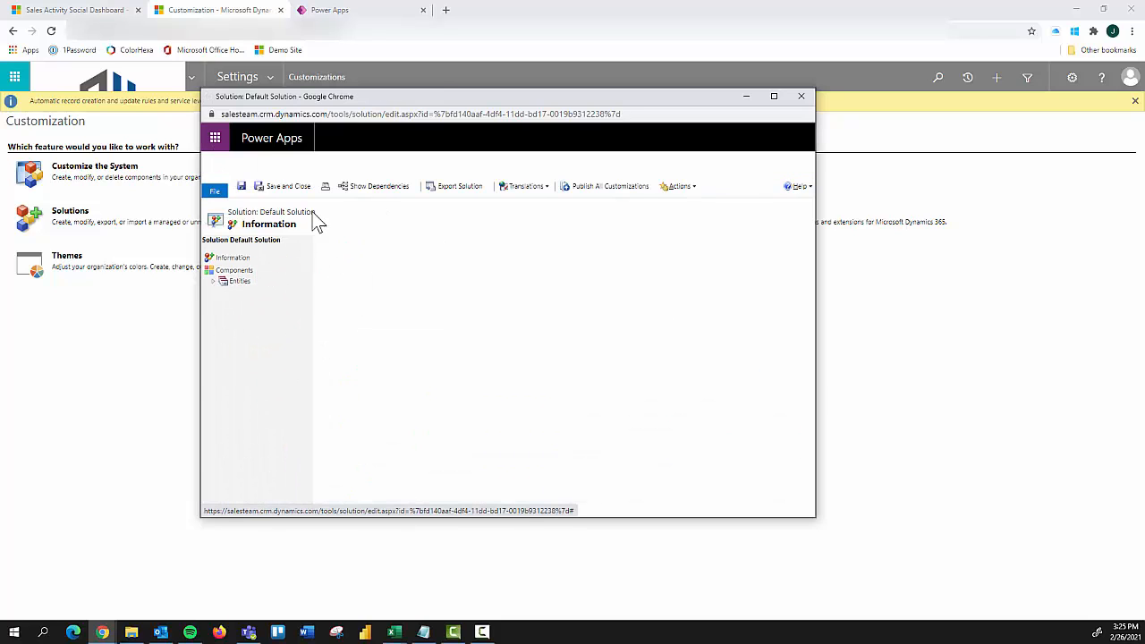
pyautogui.click(212, 281)
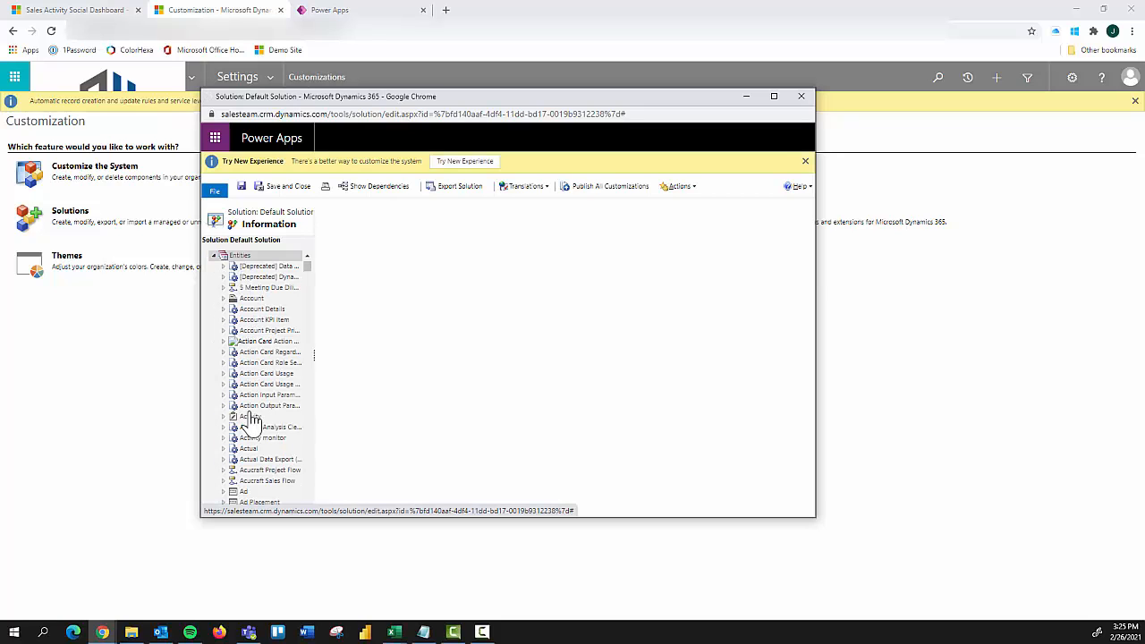
pyautogui.scroll(-2, 252, 417)
pyautogui.scroll(2, 262, 385)
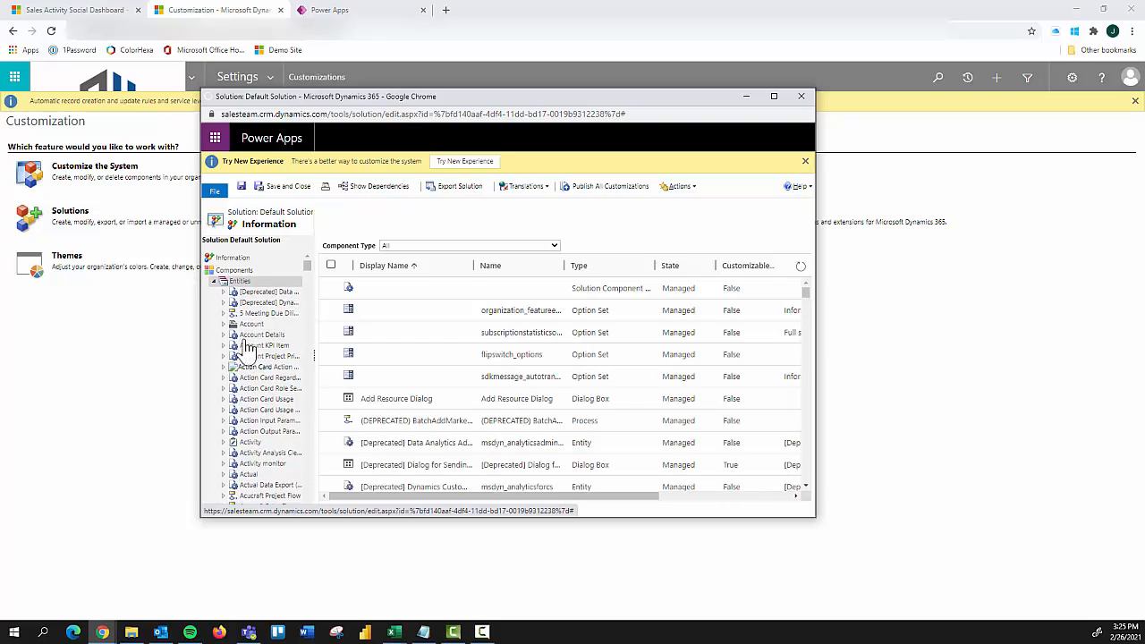
pyautogui.click(223, 323)
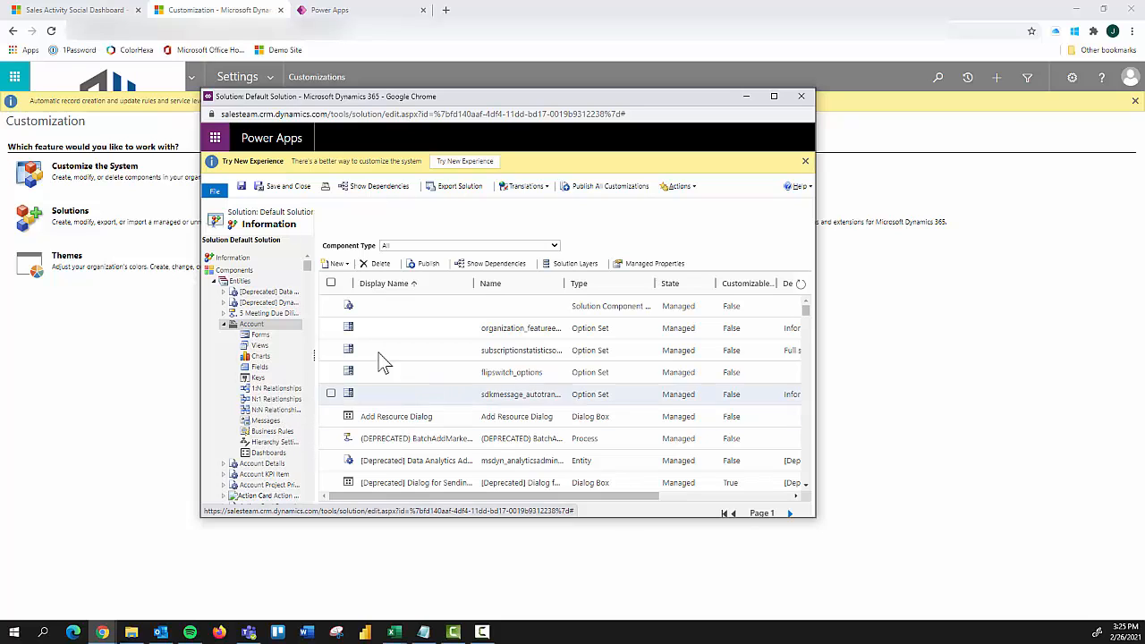
pyautogui.click(260, 334)
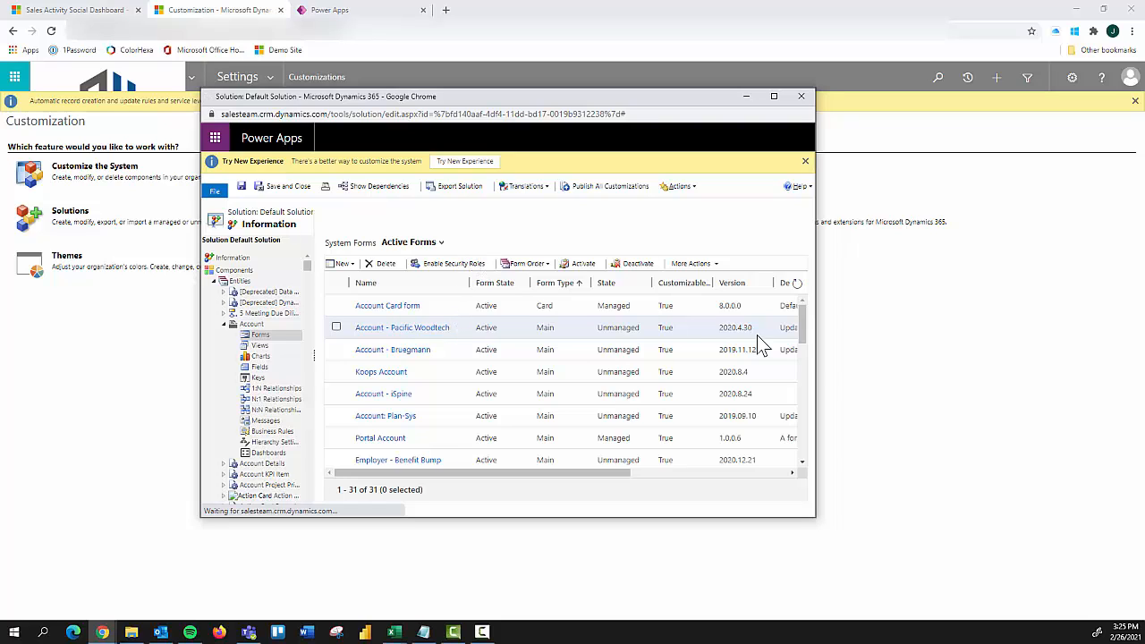
pyautogui.click(866, 363)
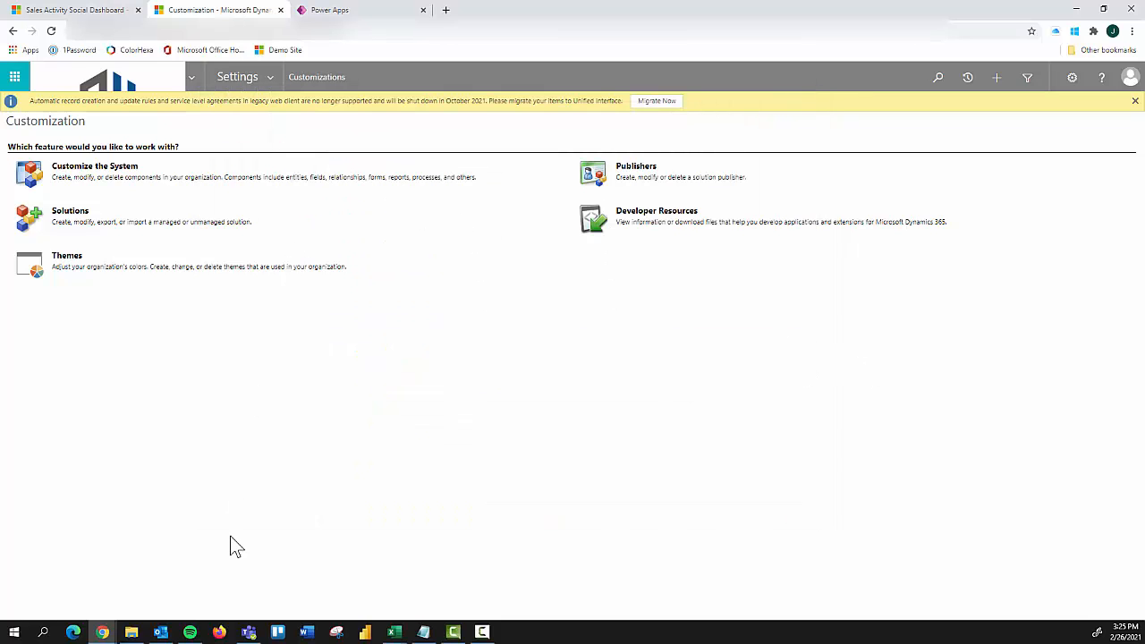
pyautogui.moveTo(102, 631)
pyautogui.click(299, 581)
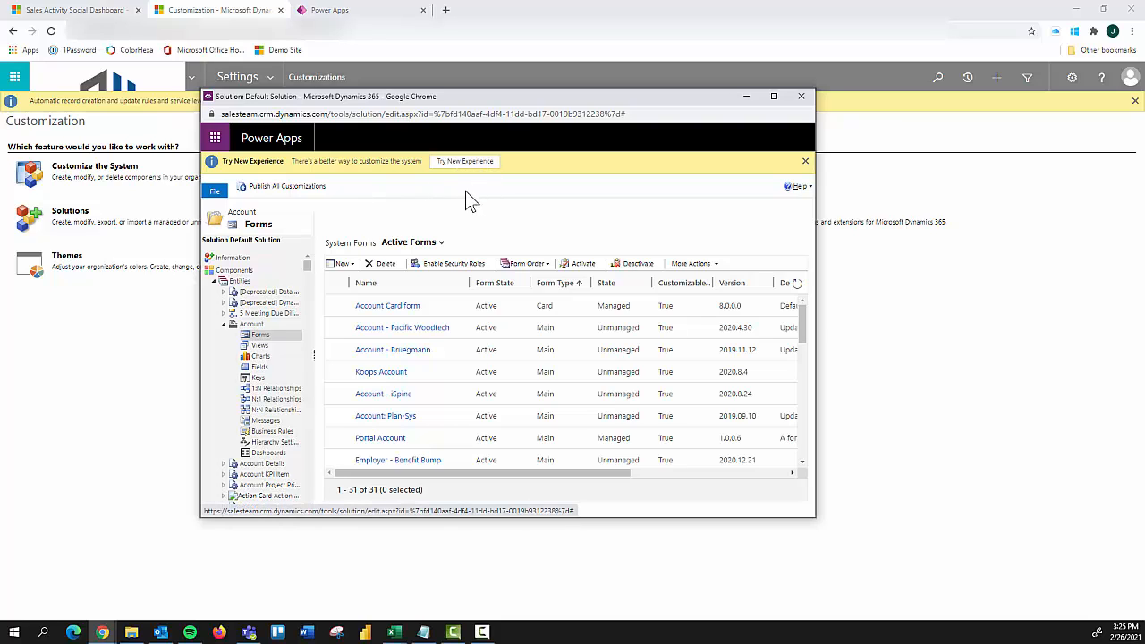
# Step: Switch to Power Apps and review the list of available environments, keeping SalesTeam selected
pyautogui.click(323, 11)
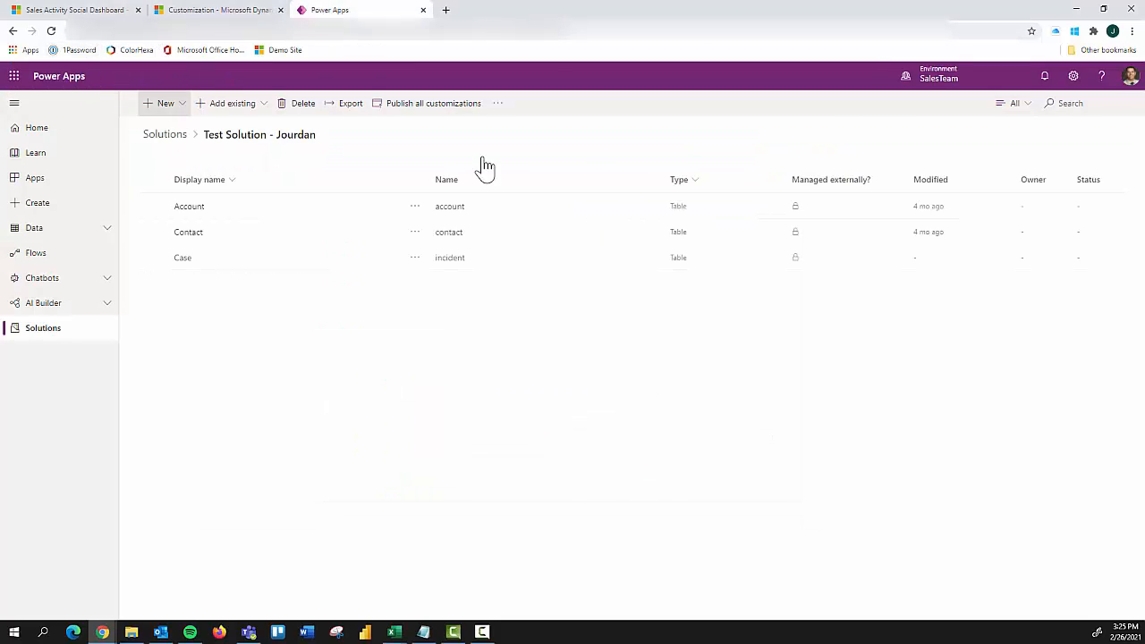
pyautogui.click(931, 82)
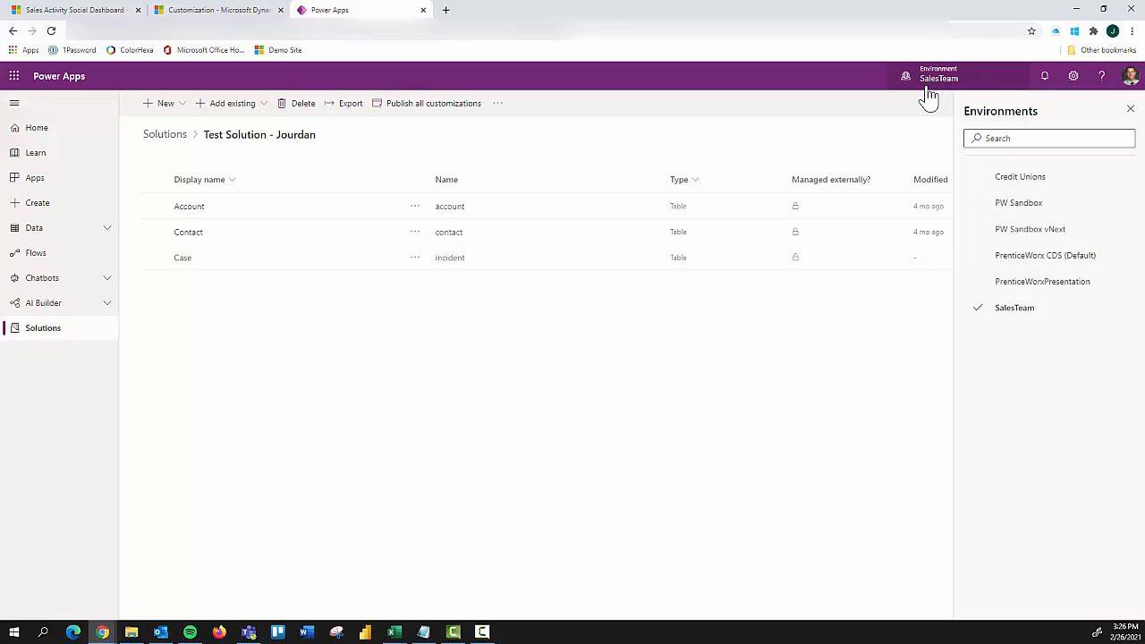
pyautogui.click(1004, 208)
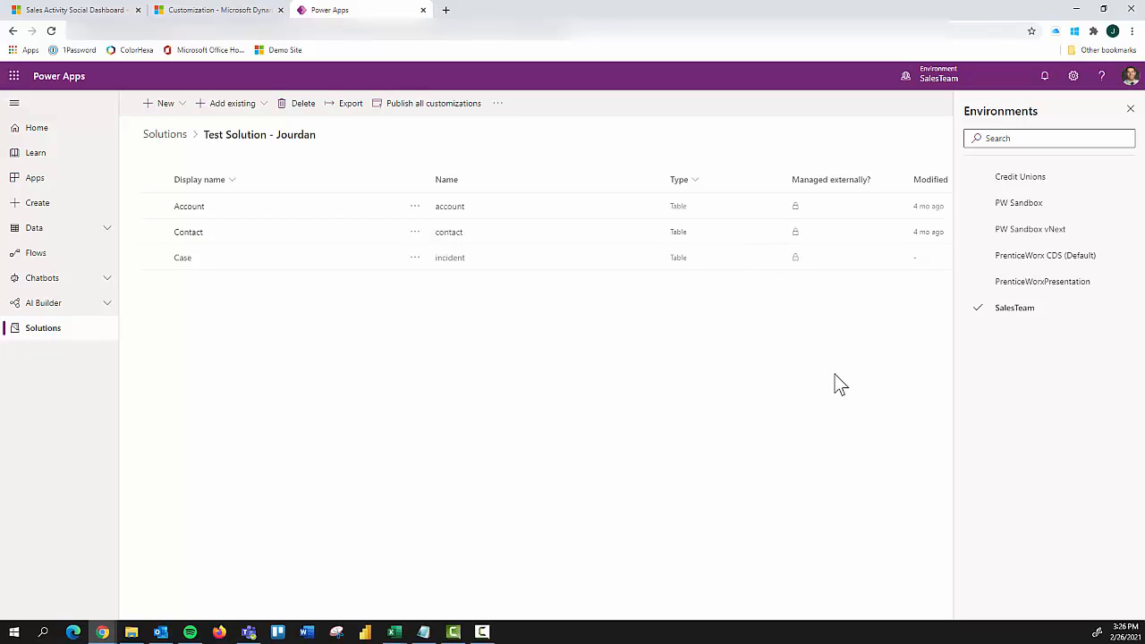
pyautogui.click(949, 84)
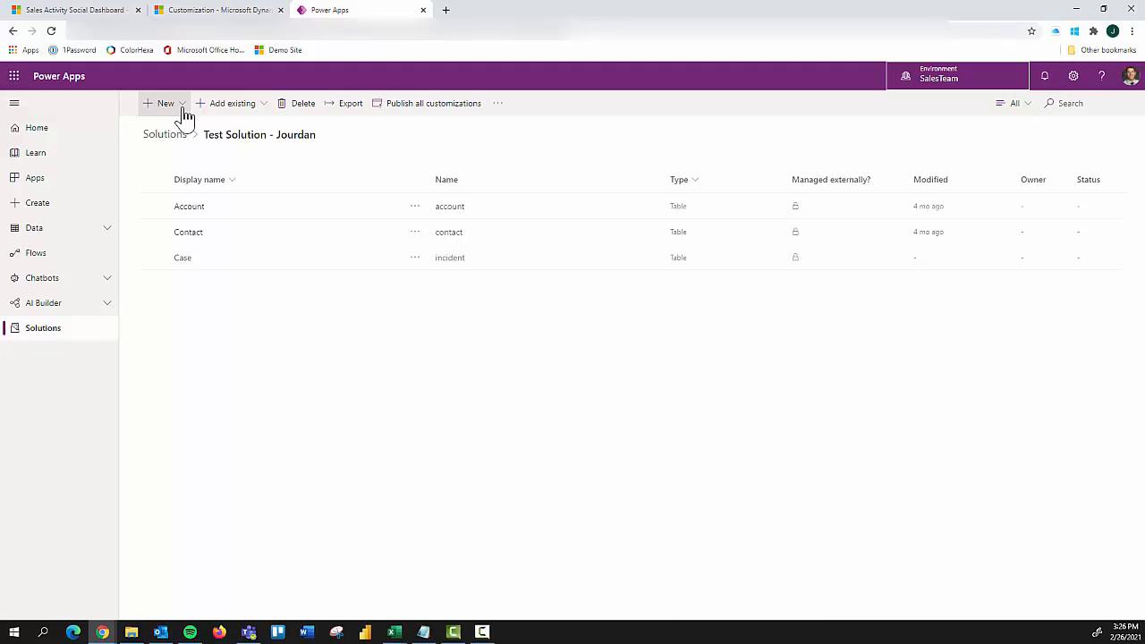
# Step: Search the existing tables for "lead" and select the Lead table for the test solution
pyautogui.click(259, 113)
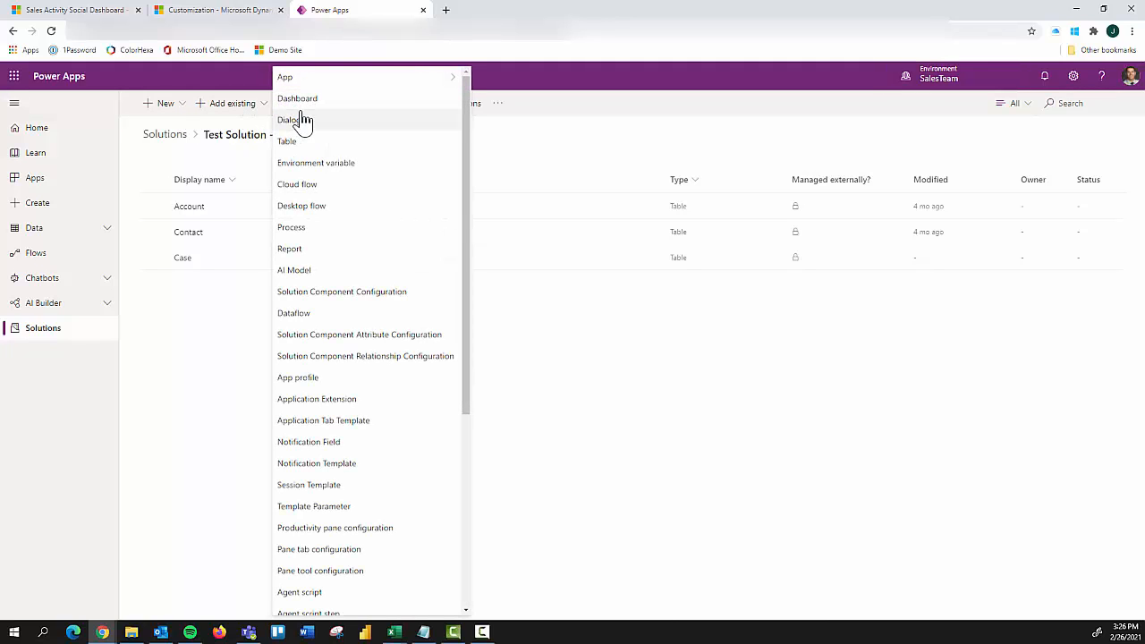
pyautogui.scroll(-1, 342, 362)
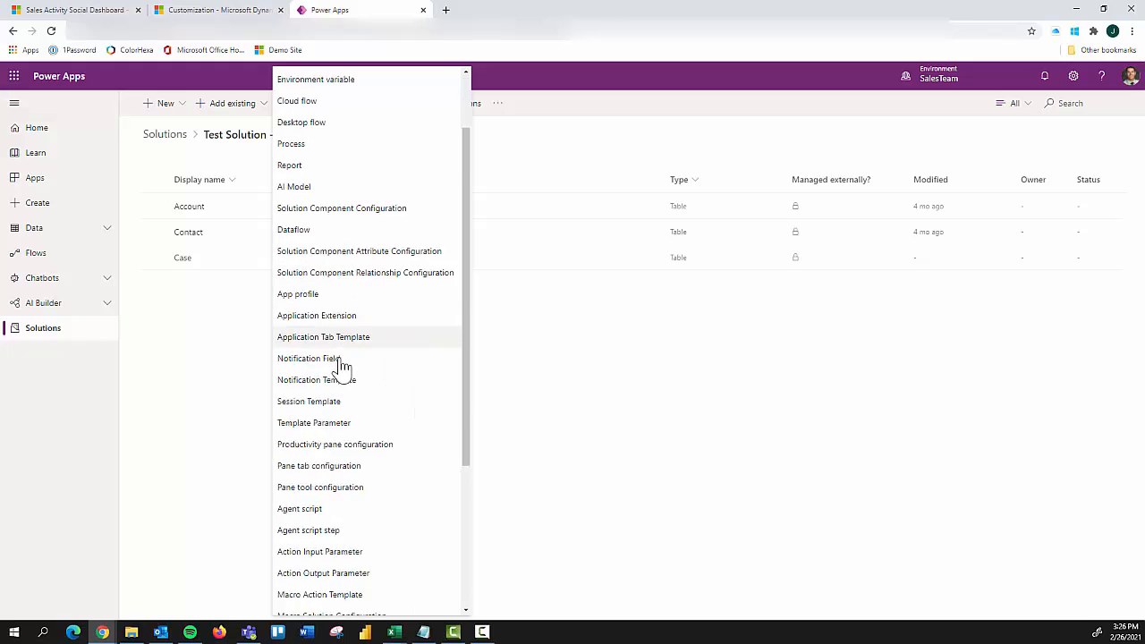
pyautogui.scroll(-2, 340, 364)
pyautogui.scroll(3, 339, 358)
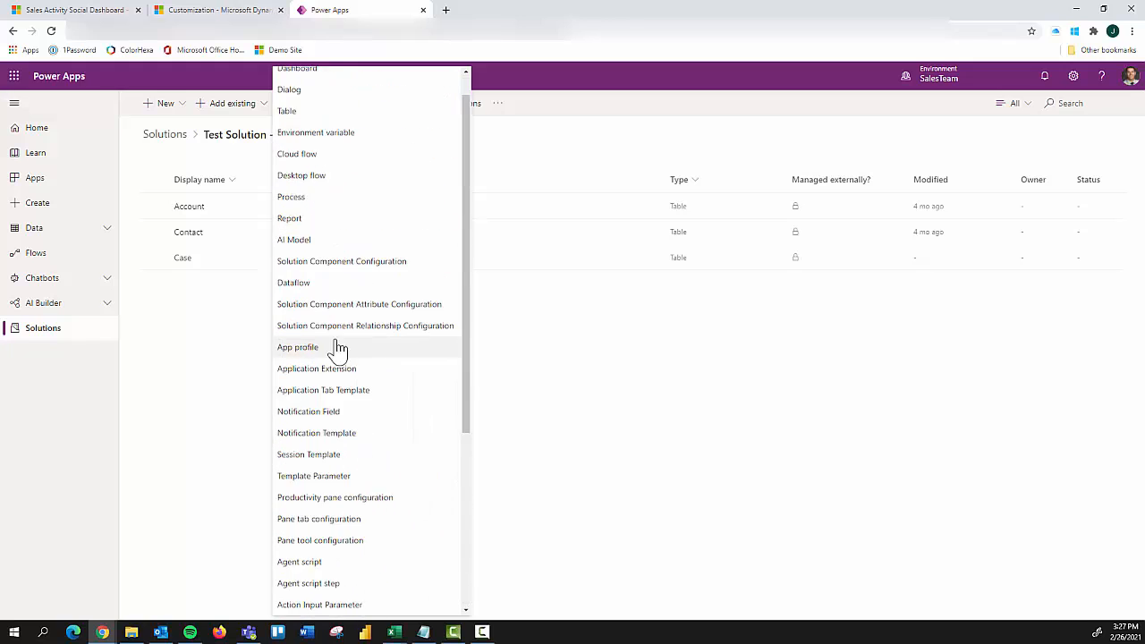
pyautogui.click(294, 143)
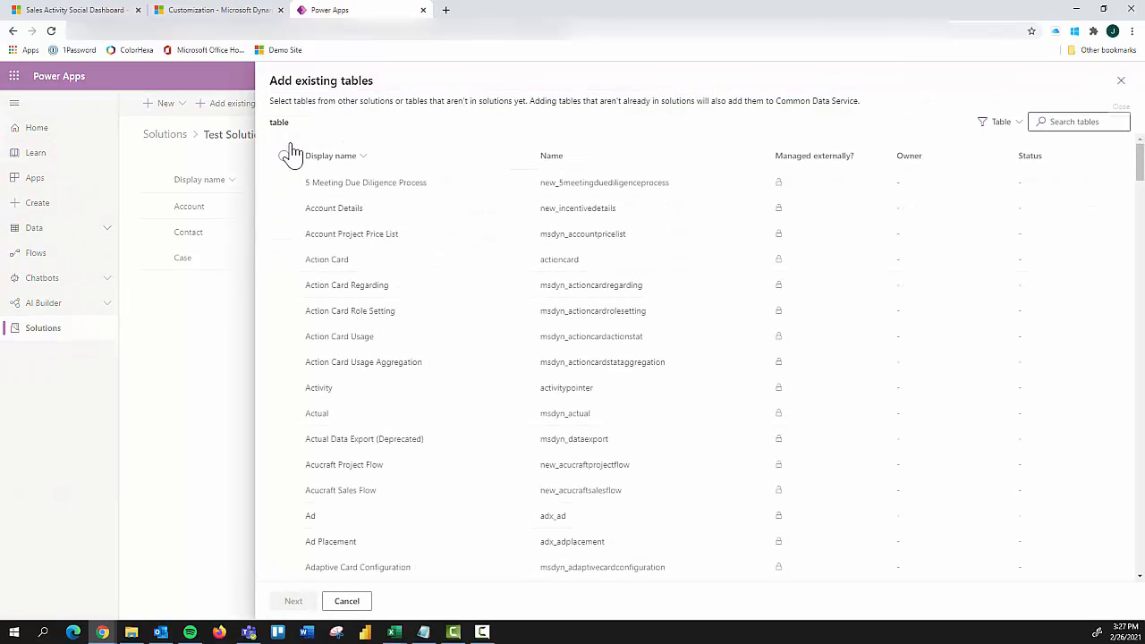
pyautogui.scroll(-3, 340, 250)
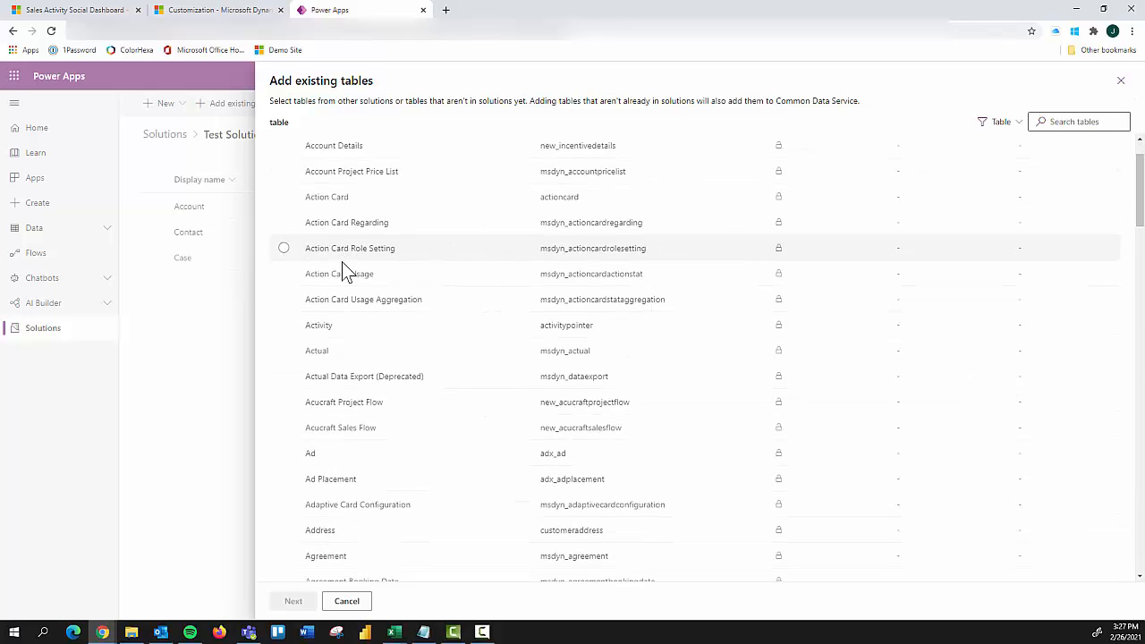
pyautogui.scroll(-1, 353, 279)
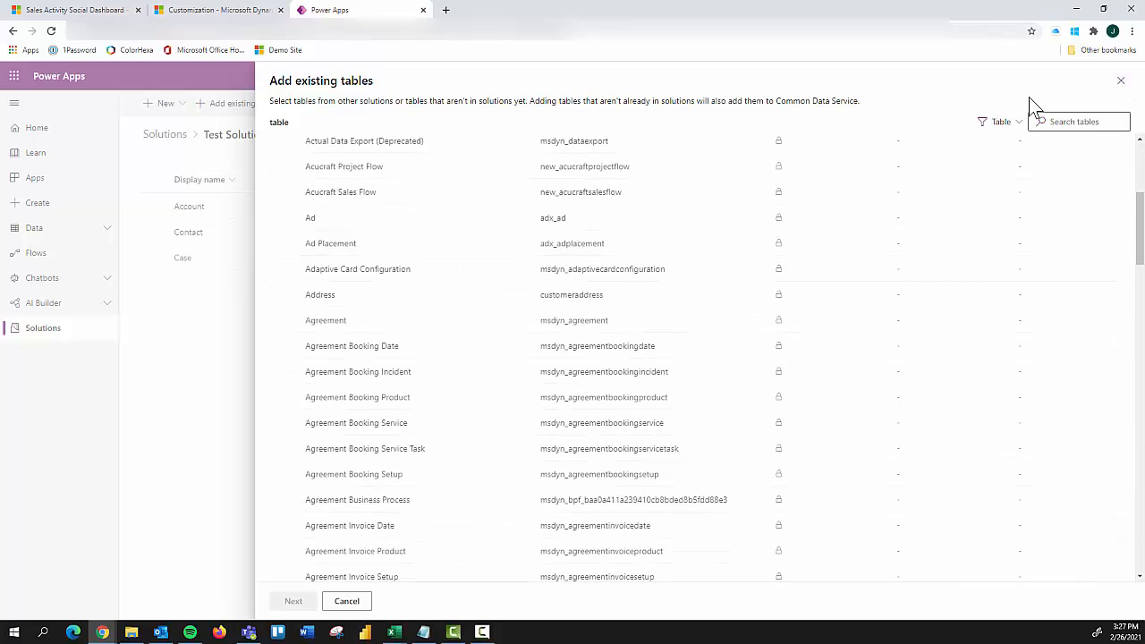
pyautogui.click(1078, 122)
pyautogui.write('lead')
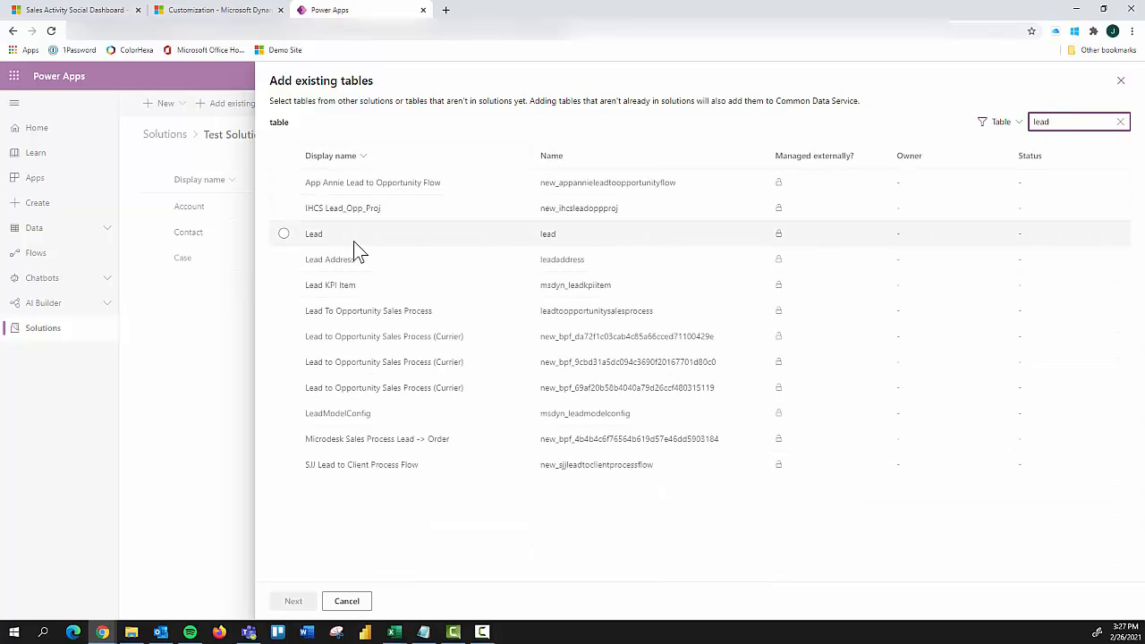
pyautogui.click(282, 234)
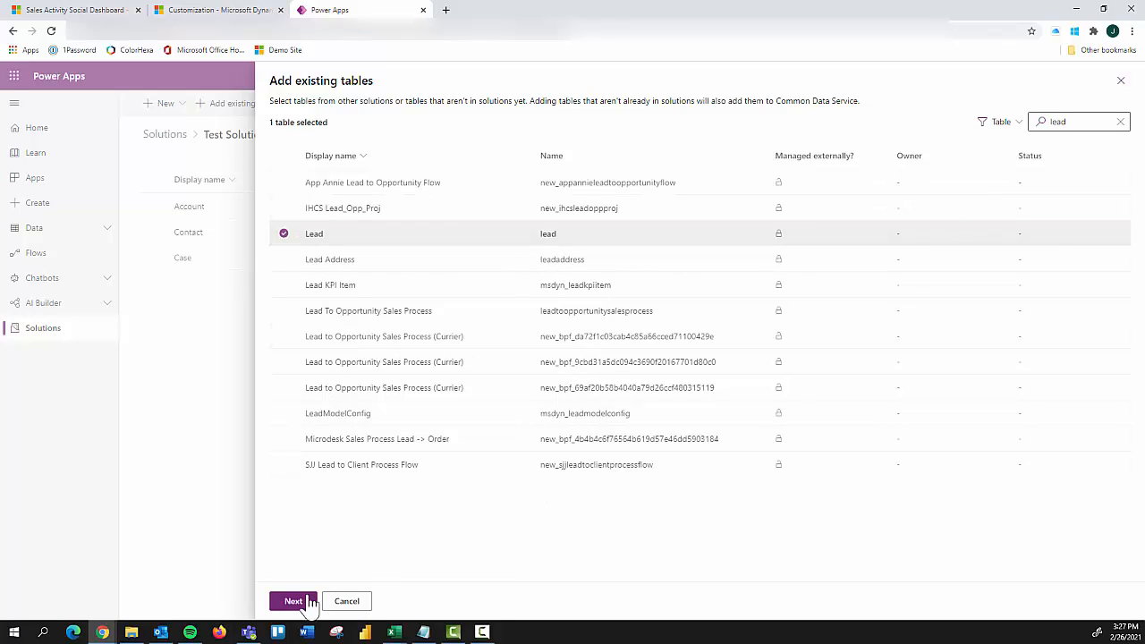
# Step: Include all components of the Lead table and add it to the test solution
pyautogui.click(293, 601)
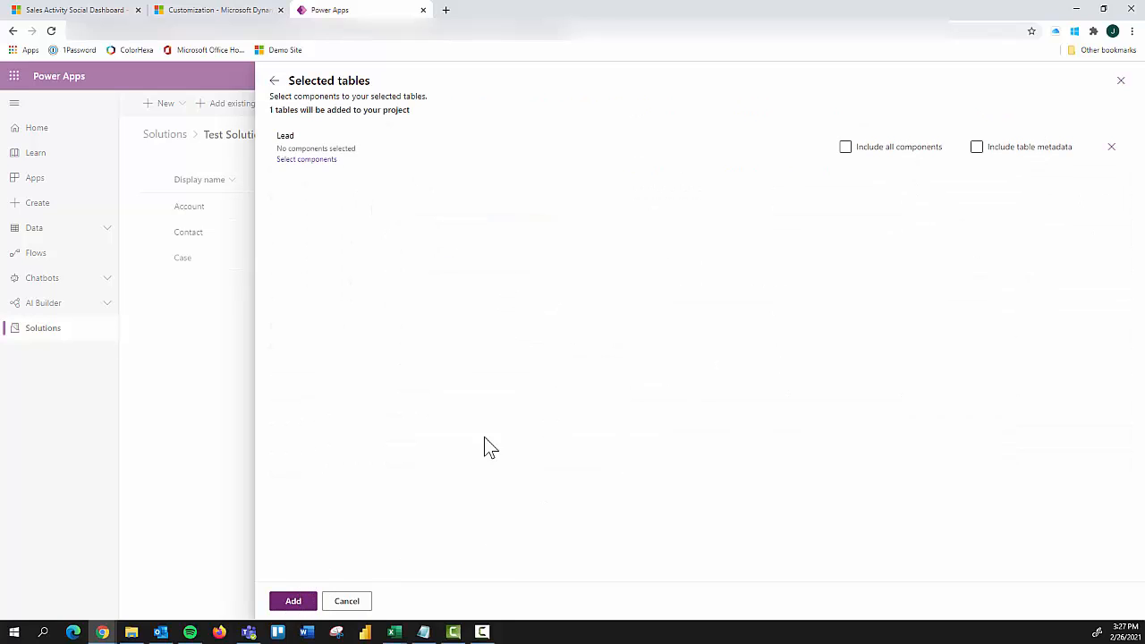
pyautogui.click(846, 148)
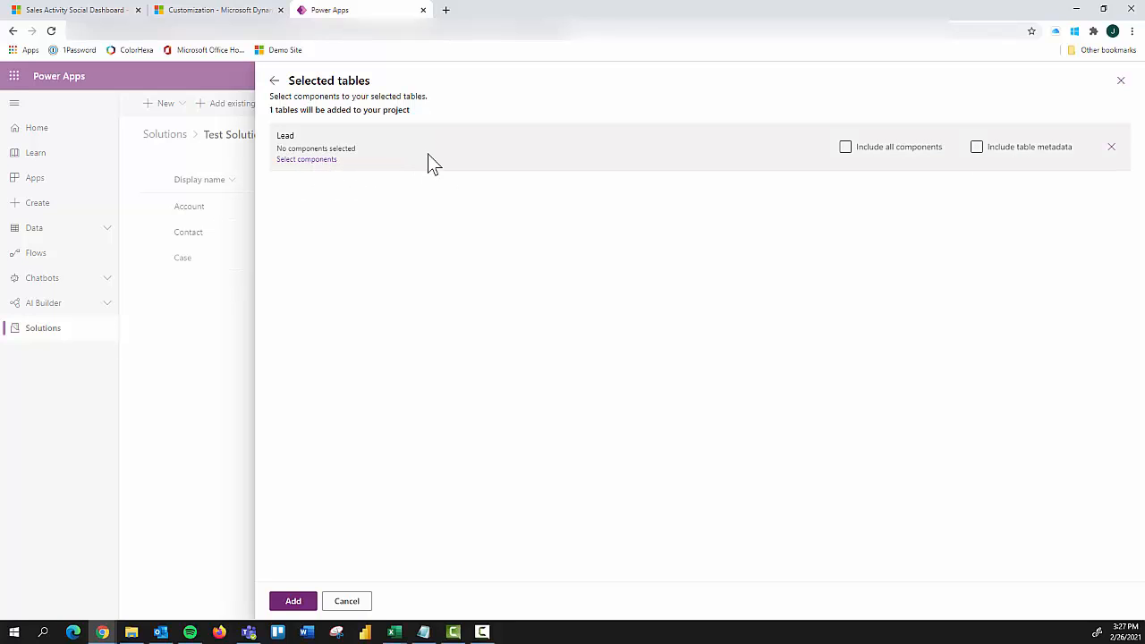
pyautogui.click(845, 147)
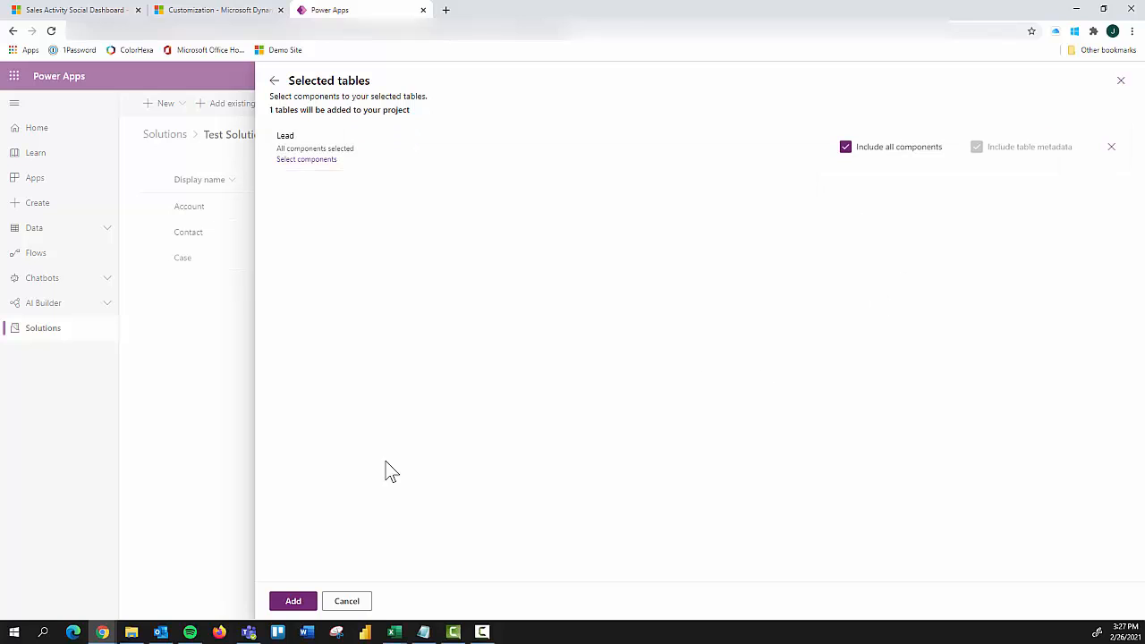
pyautogui.click(297, 602)
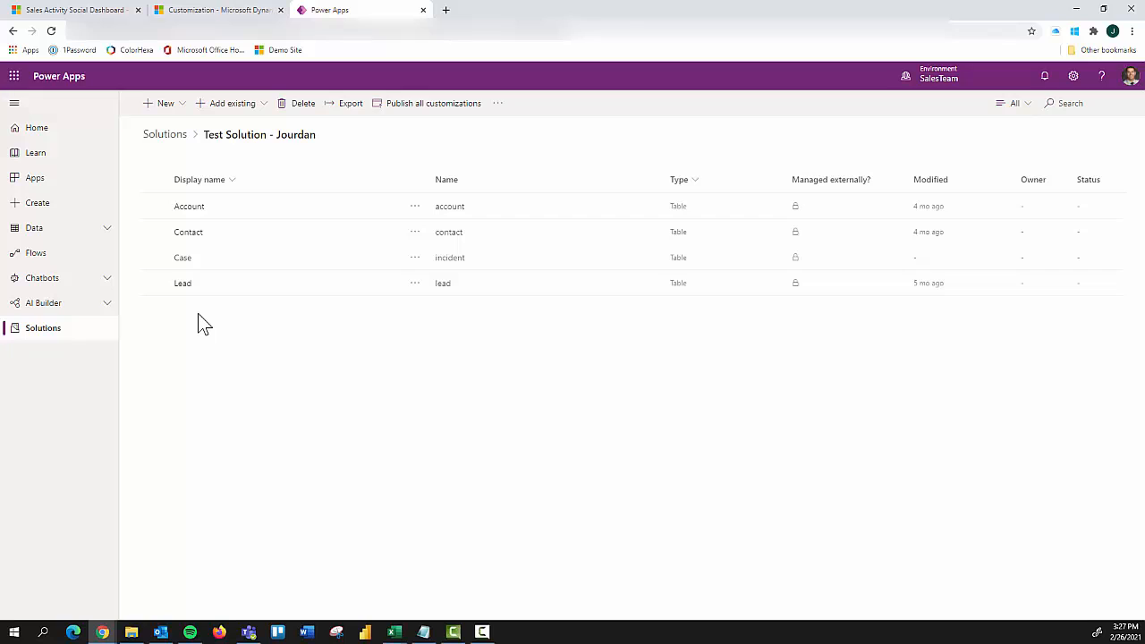
# Step: Open the Account table in the test solution and examine its columns, relationships and the relationship types that can be added
pyautogui.click(191, 208)
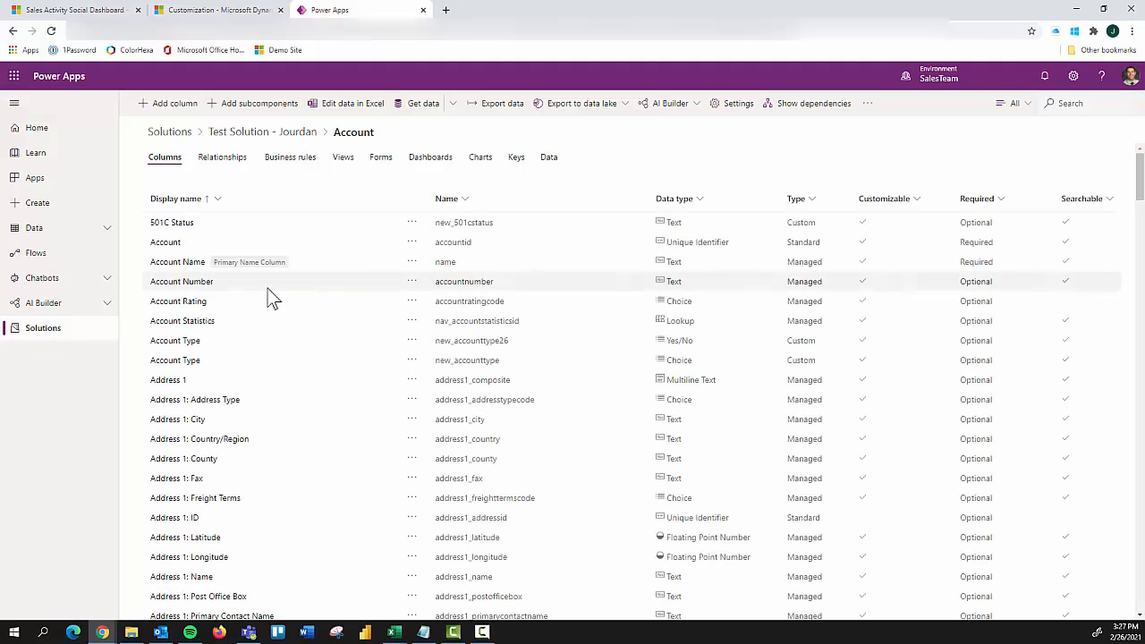
pyautogui.click(222, 170)
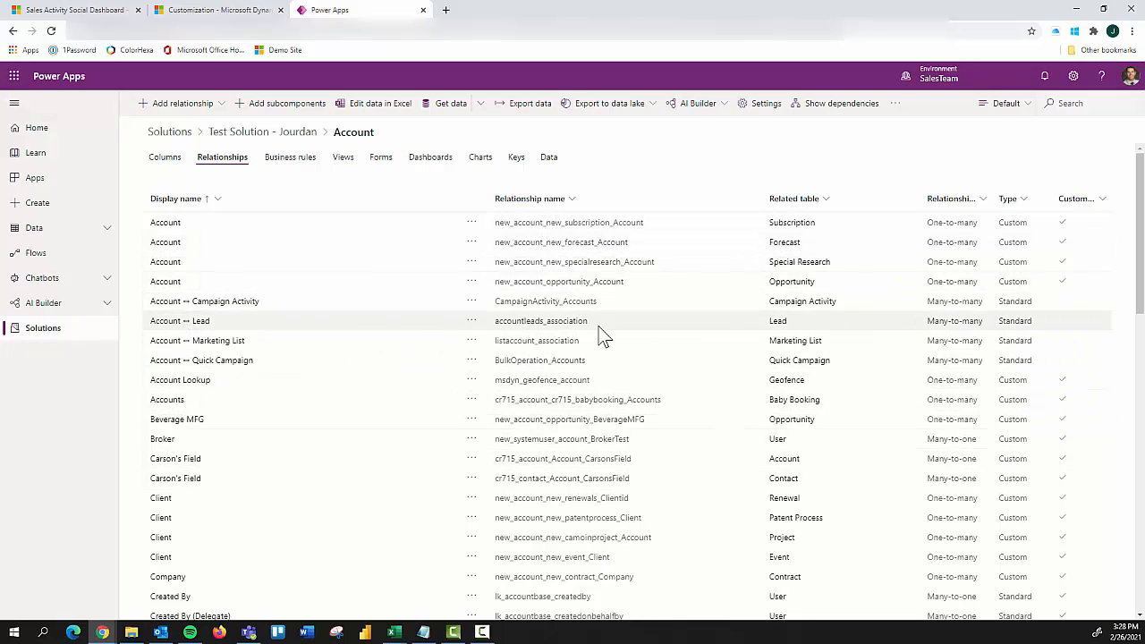
pyautogui.click(220, 111)
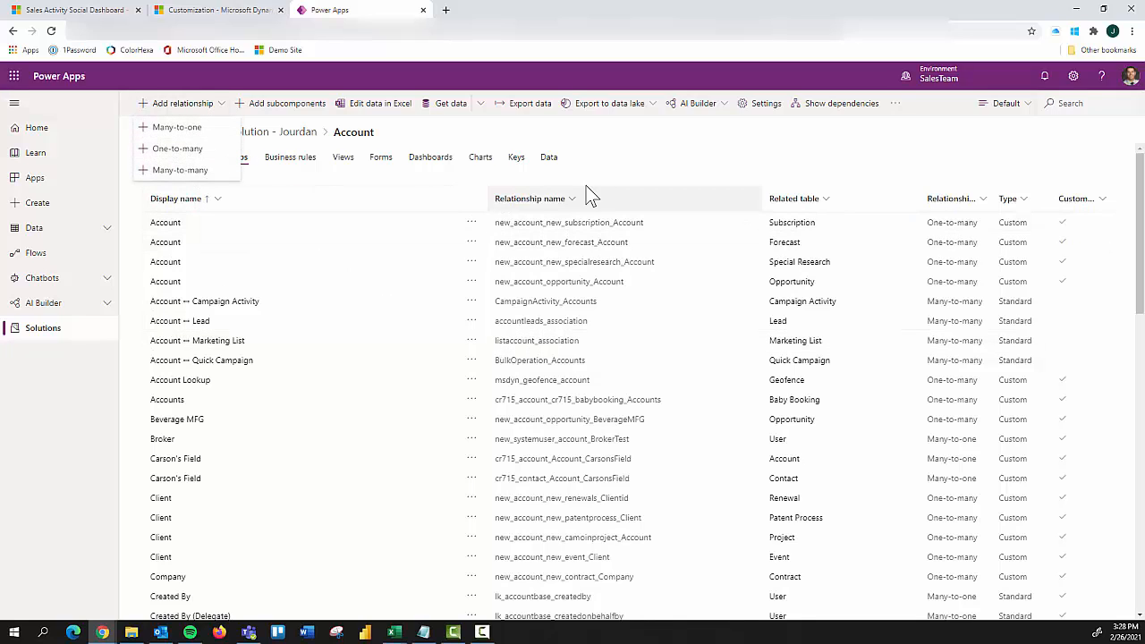
pyautogui.click(603, 156)
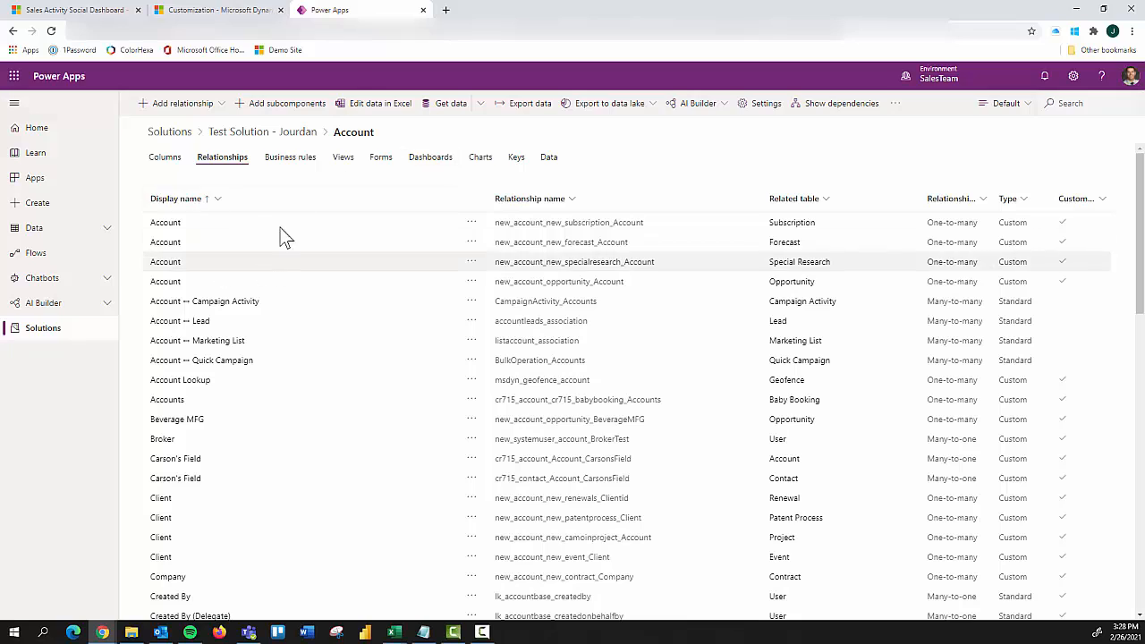
# Step: Examine the Account table's business rules and its list of views
pyautogui.click(283, 159)
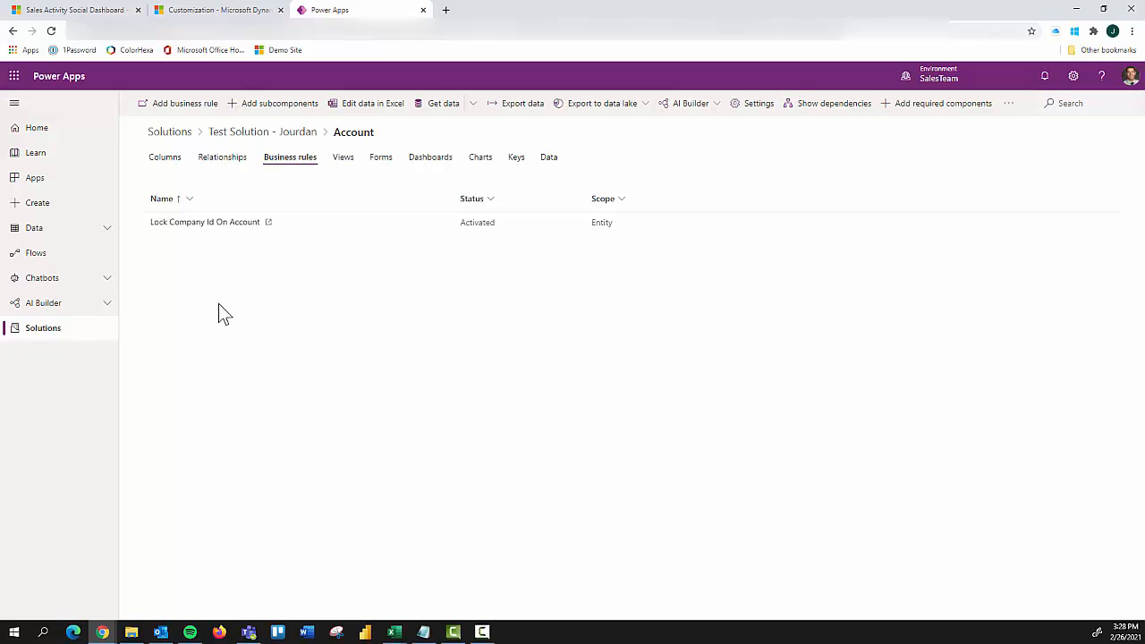
pyautogui.click(345, 161)
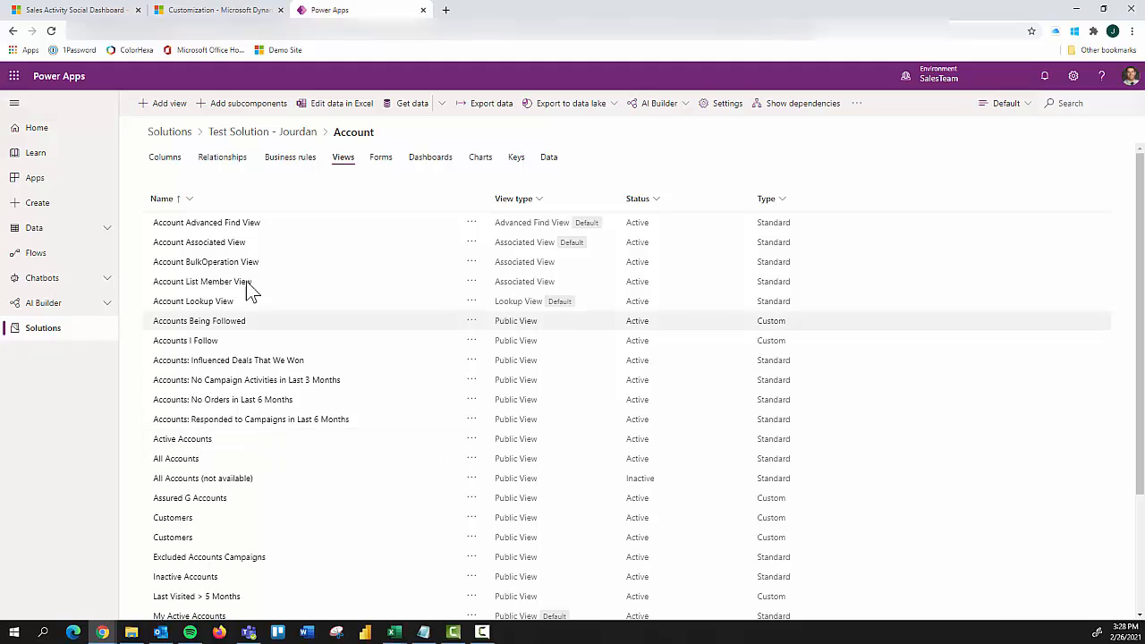
pyautogui.scroll(-2, 191, 299)
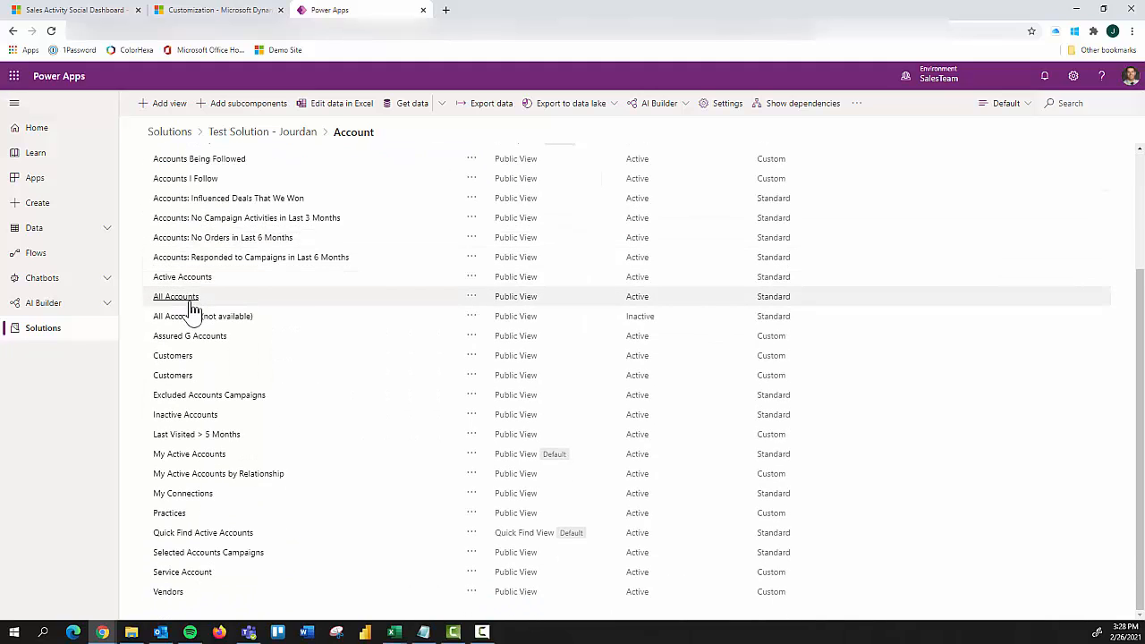
# Step: Open the Active Accounts view and move the Primary Contact column ahead of the Address 1 column
pyautogui.scroll(3, 187, 311)
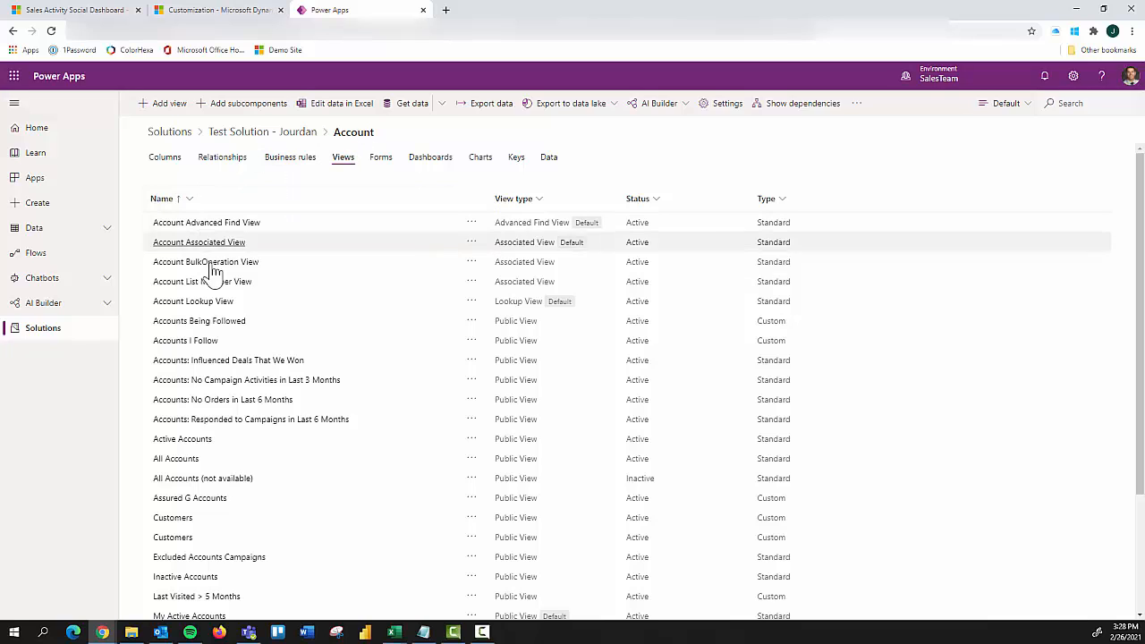
pyautogui.click(190, 440)
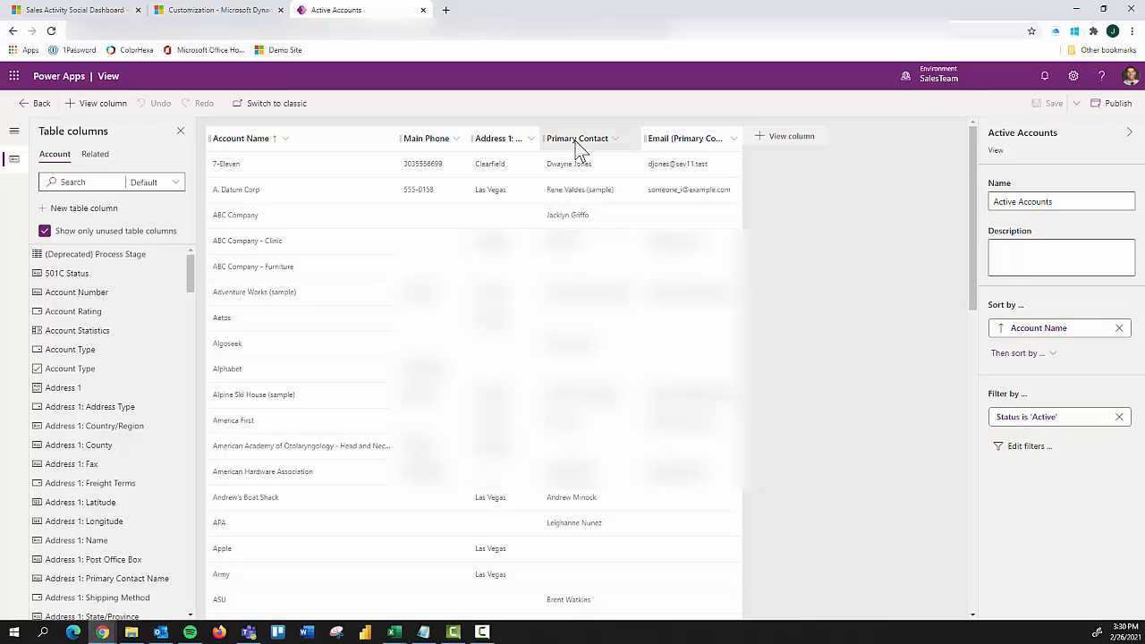
pyautogui.moveTo(569, 141); pyautogui.dragTo(479, 141)
pyautogui.moveTo(472, 185); pyautogui.dragTo(523, 174)
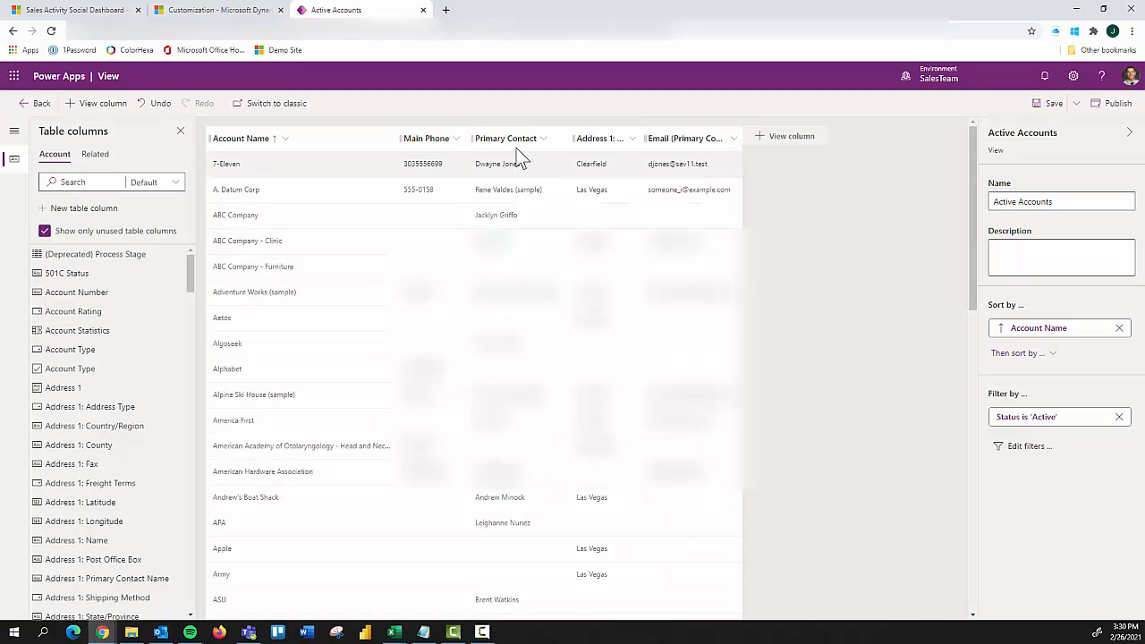
# Step: Edit the Primary Contact column's properties and apply a wider column width
pyautogui.click(521, 146)
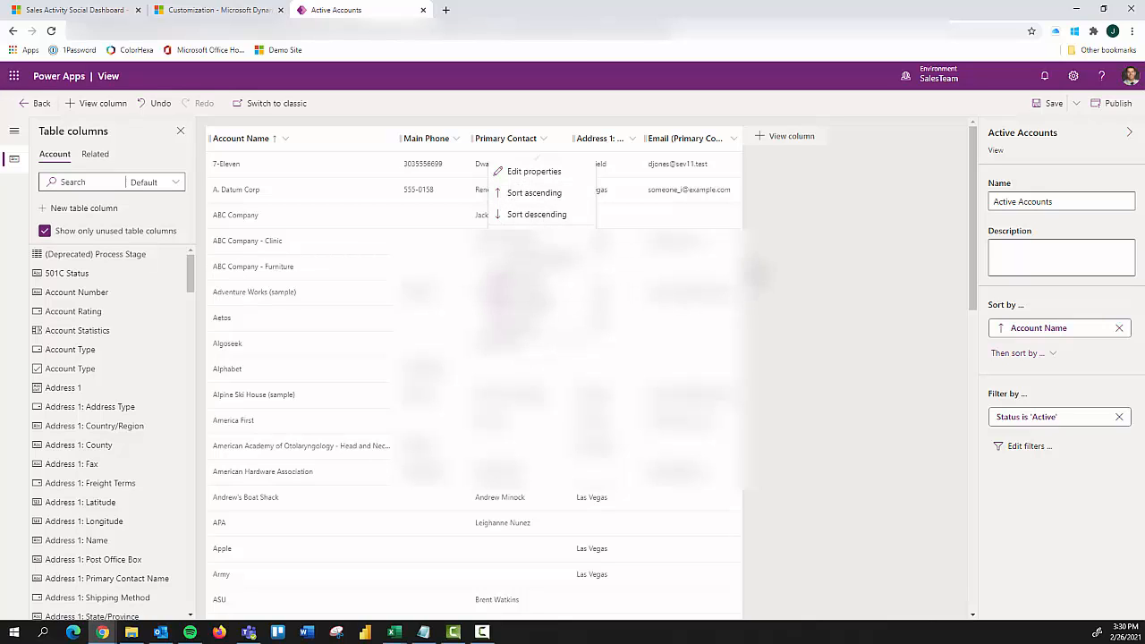
pyautogui.click(760, 250)
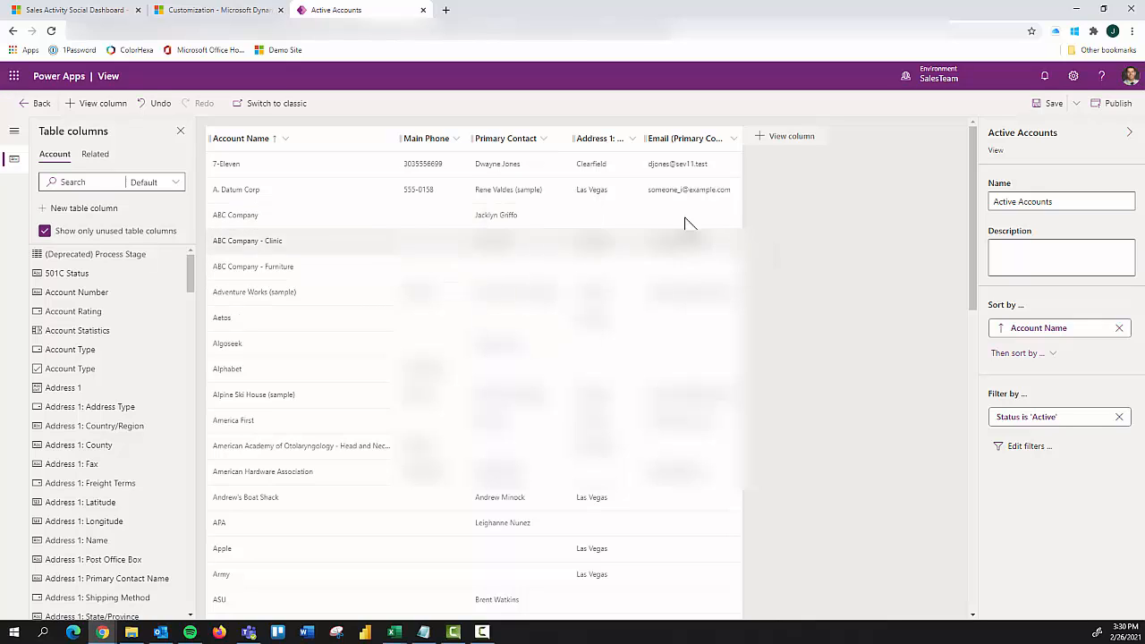
pyautogui.click(533, 148)
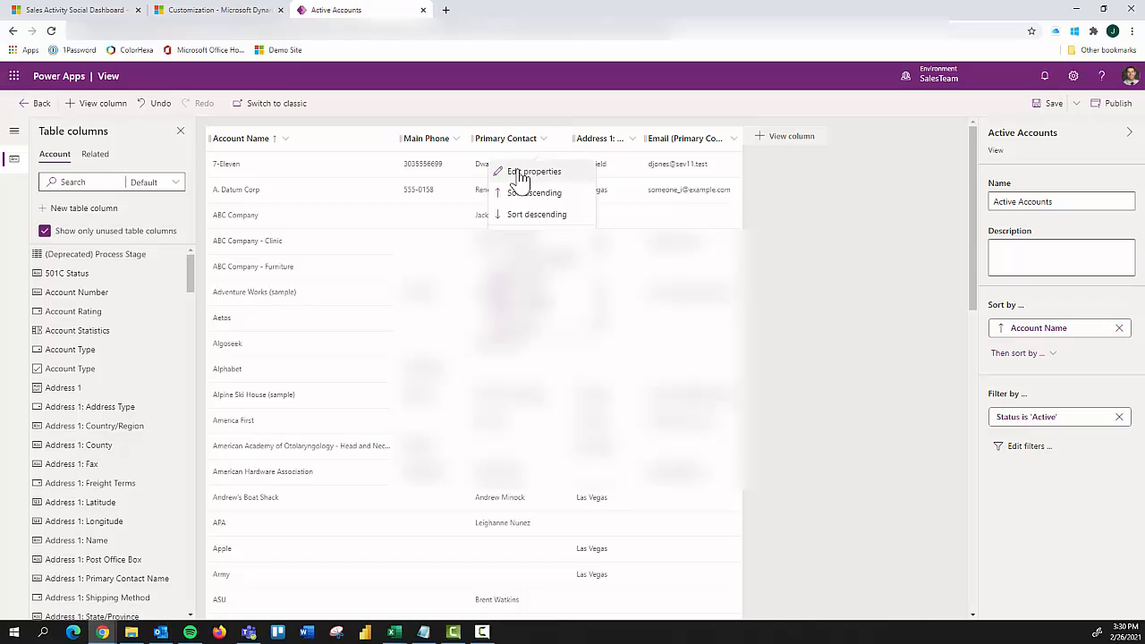
pyautogui.click(528, 175)
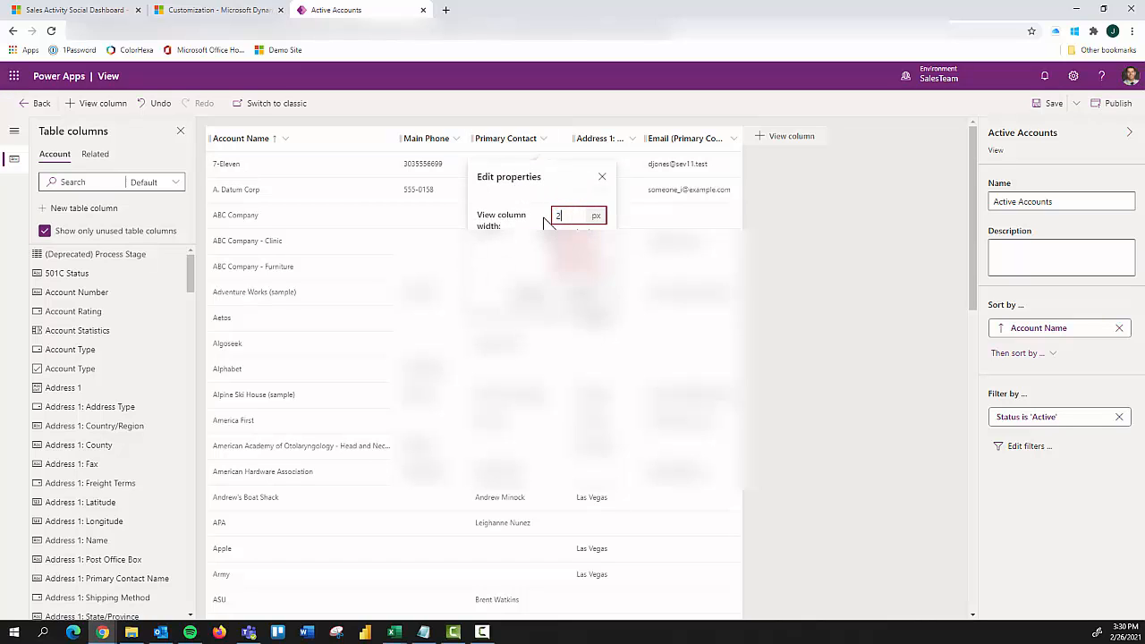
pyautogui.click(530, 253)
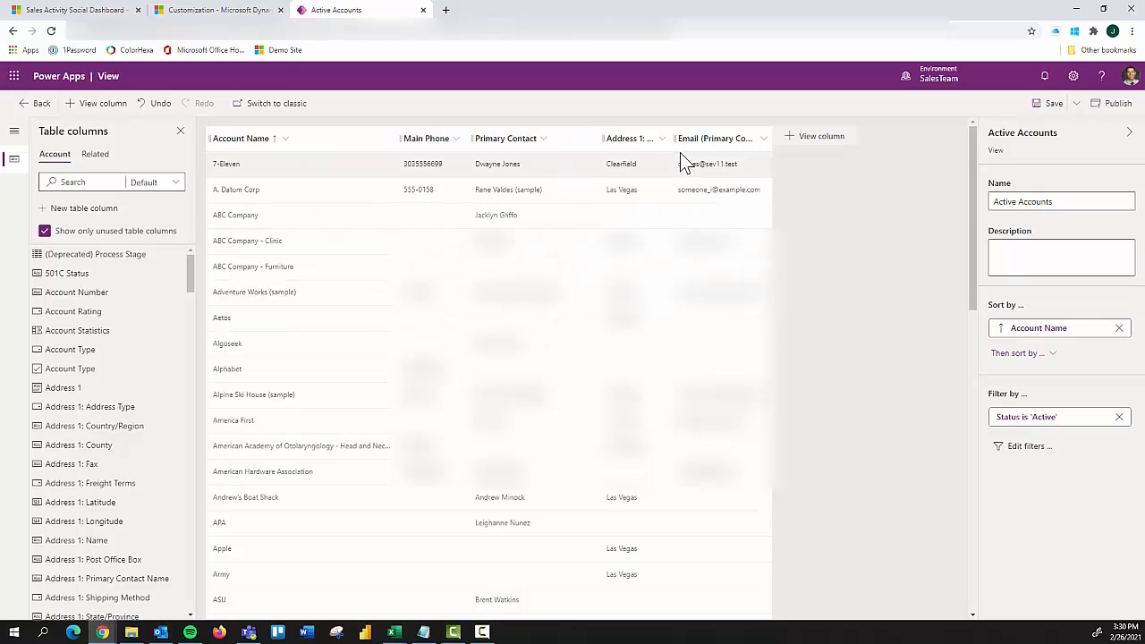
# Step: Add the Customer Type and Customer Size columns to the view between Primary Contact and Address 1
pyautogui.click(809, 145)
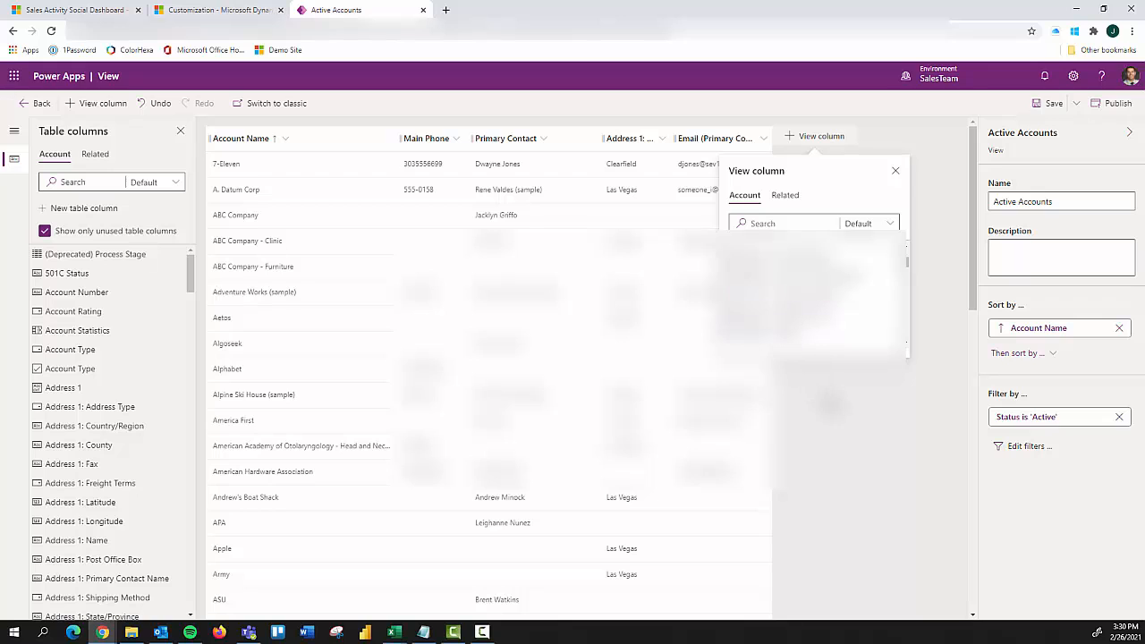
pyautogui.click(895, 172)
pyautogui.scroll(-4, 116, 345)
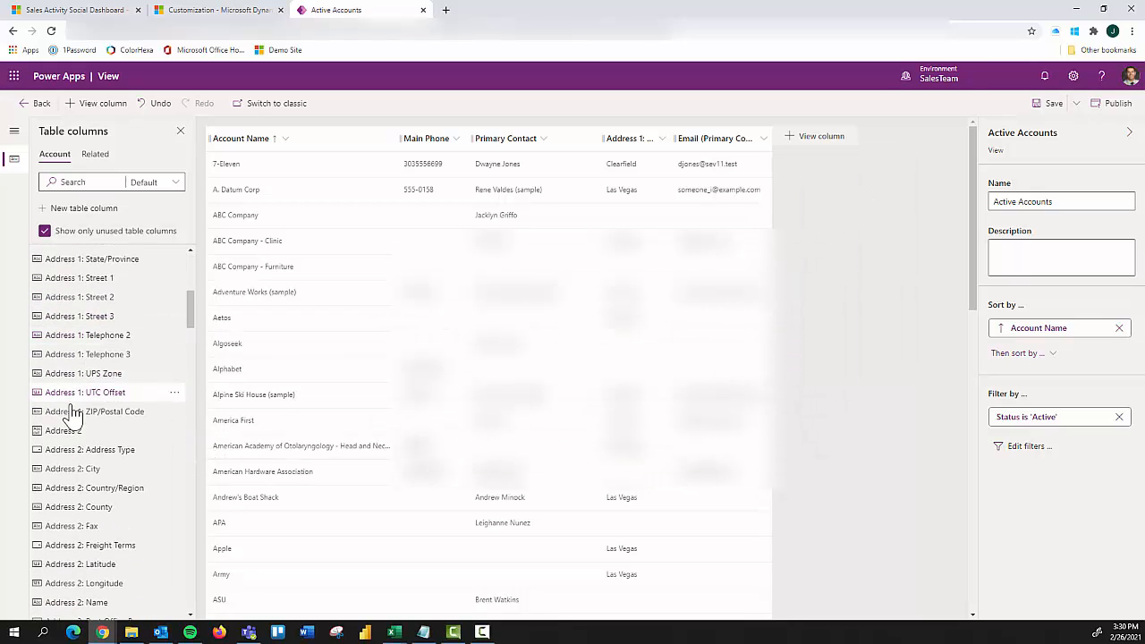
pyautogui.scroll(-8, 76, 425)
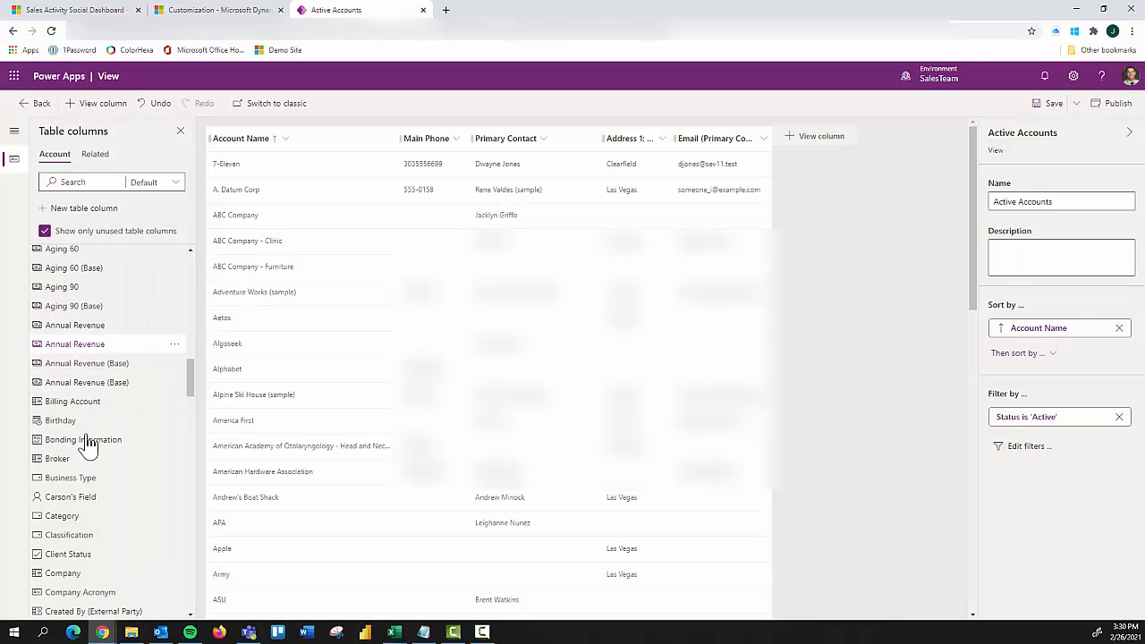
pyautogui.scroll(-1, 86, 444)
pyautogui.scroll(-2, 80, 451)
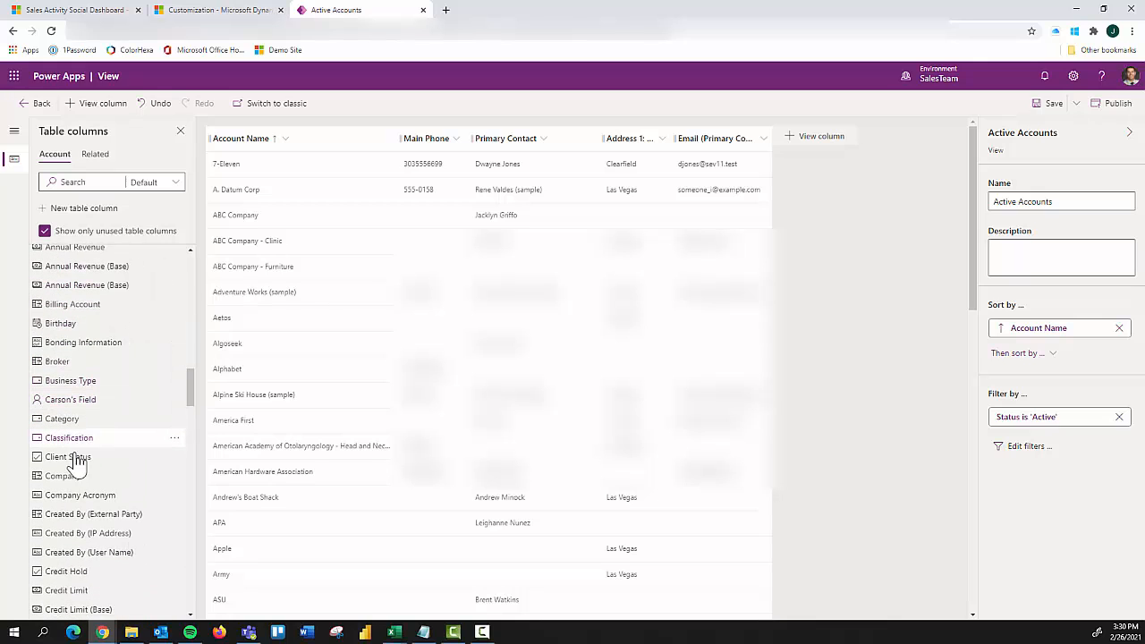
pyautogui.scroll(-3, 88, 501)
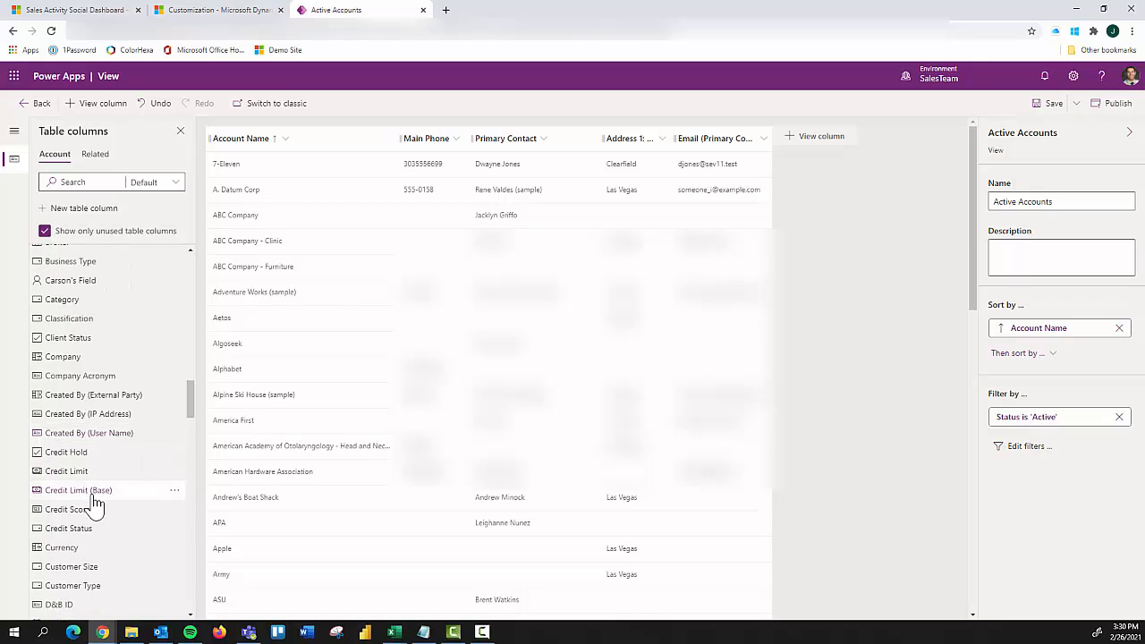
pyautogui.scroll(-5, 101, 506)
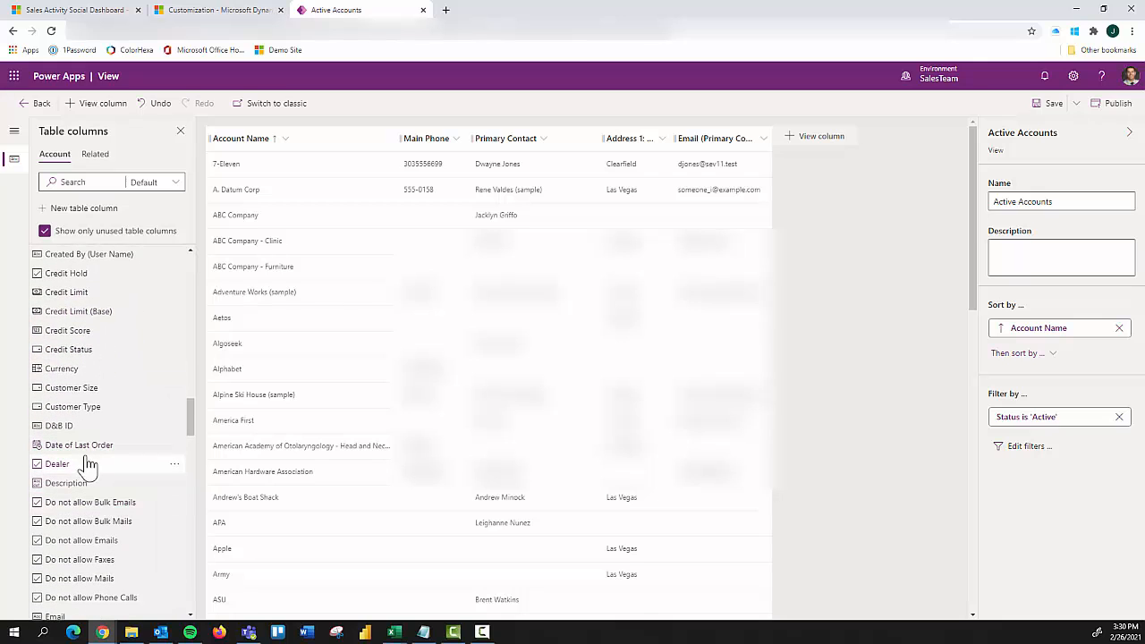
pyautogui.moveTo(132, 416); pyautogui.dragTo(605, 149)
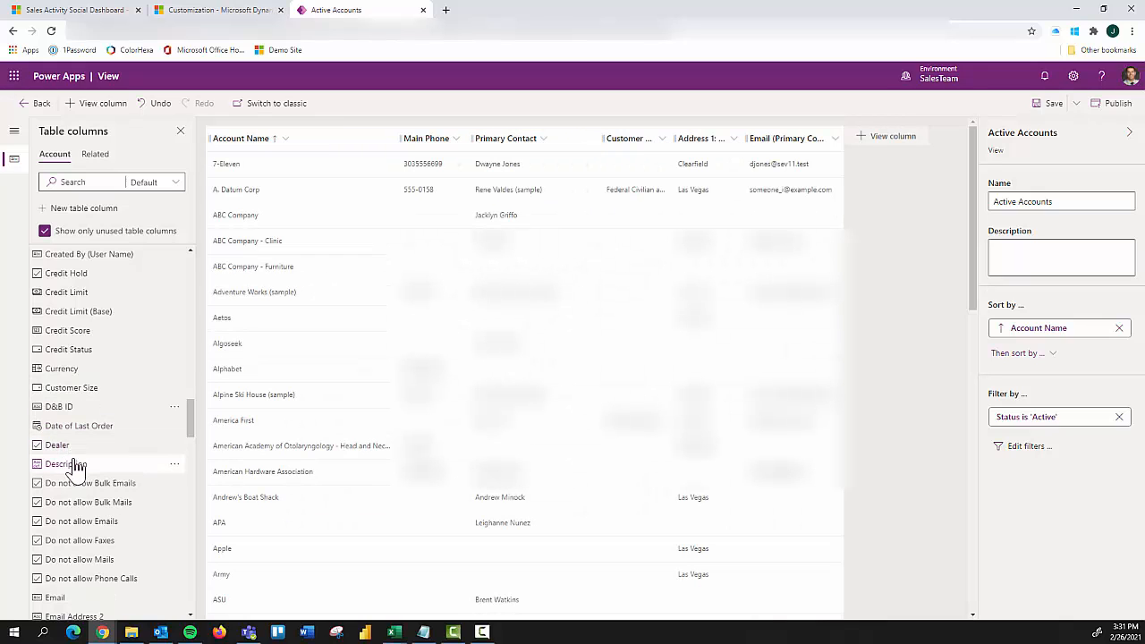
pyautogui.moveTo(118, 401)
pyautogui.mouseDown()
pyautogui.moveTo(653, 260)
pyautogui.moveTo(680, 145)
pyautogui.mouseUp()
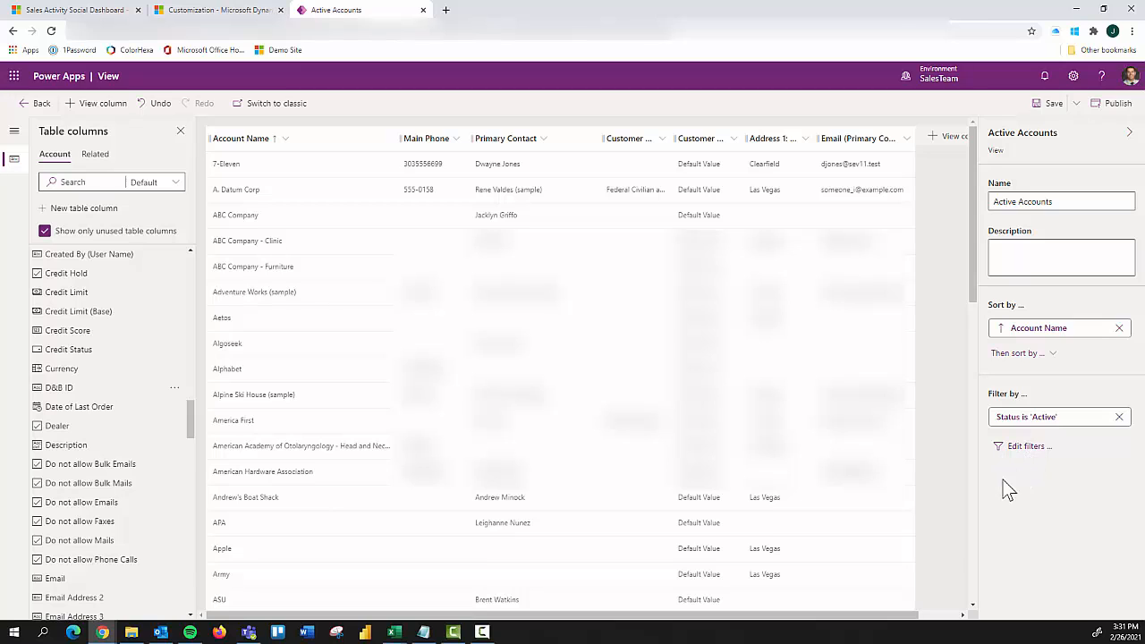
# Step: Try a second filter condition on the view where Customer Type equals Federal Civilian and State Organizations
pyautogui.click(1026, 446)
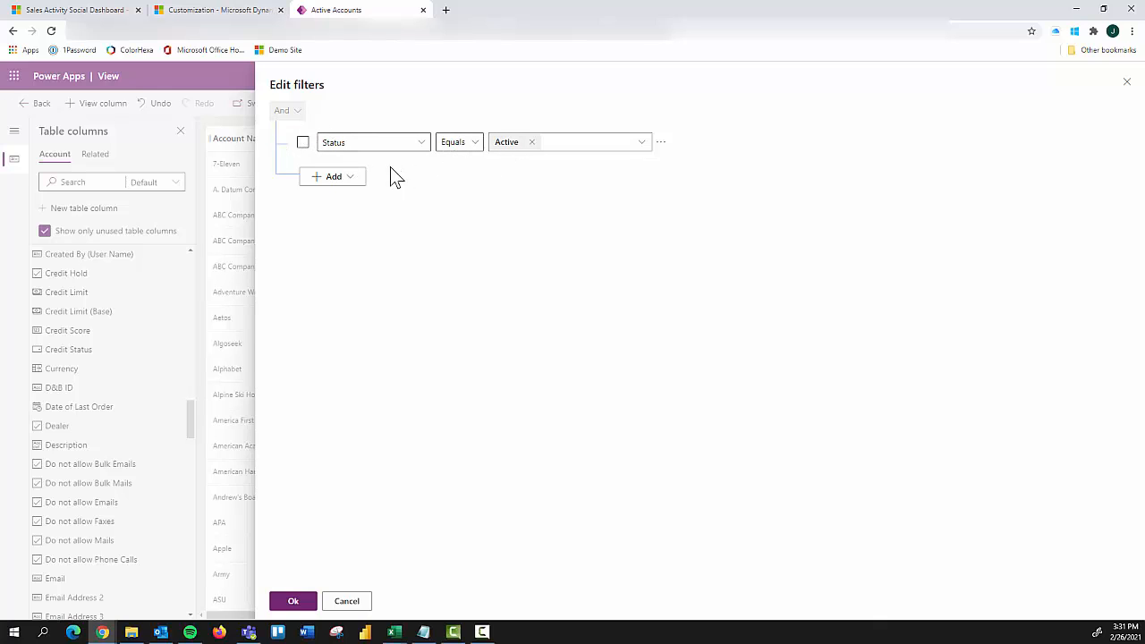
pyautogui.click(353, 177)
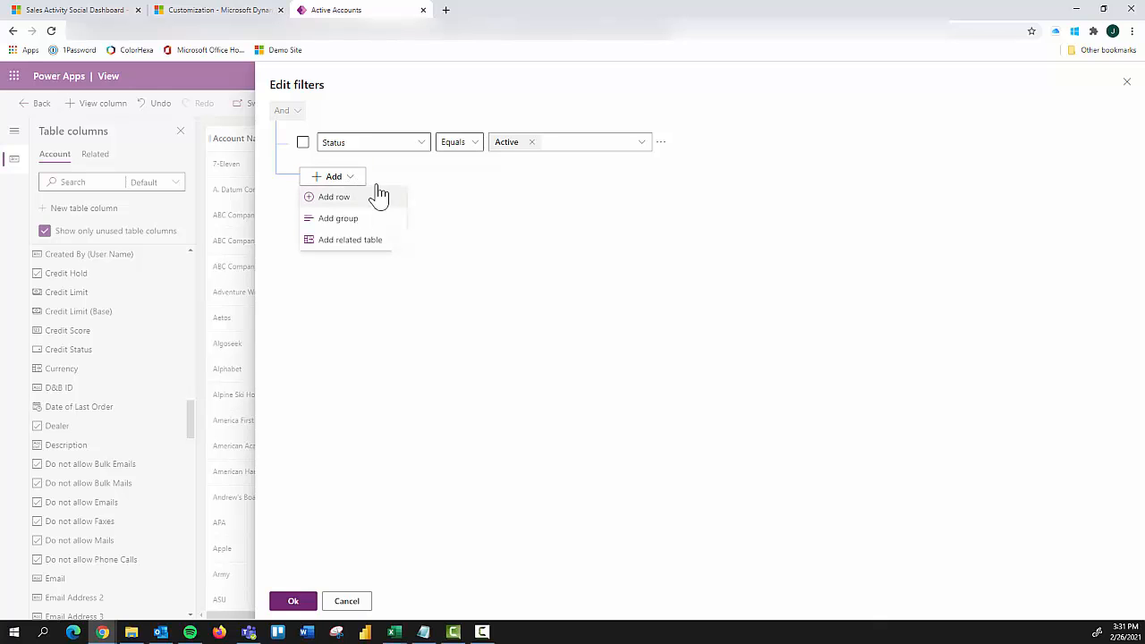
pyautogui.click(344, 198)
pyautogui.click(418, 183)
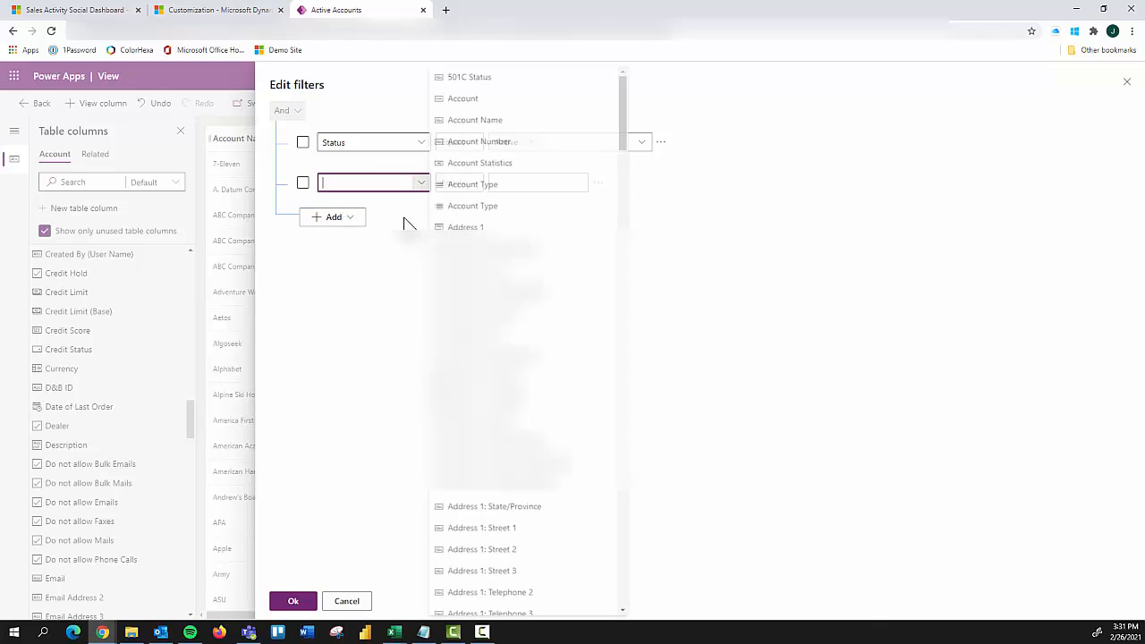
pyautogui.scroll(-10, 528, 340)
pyautogui.scroll(-10, 527, 340)
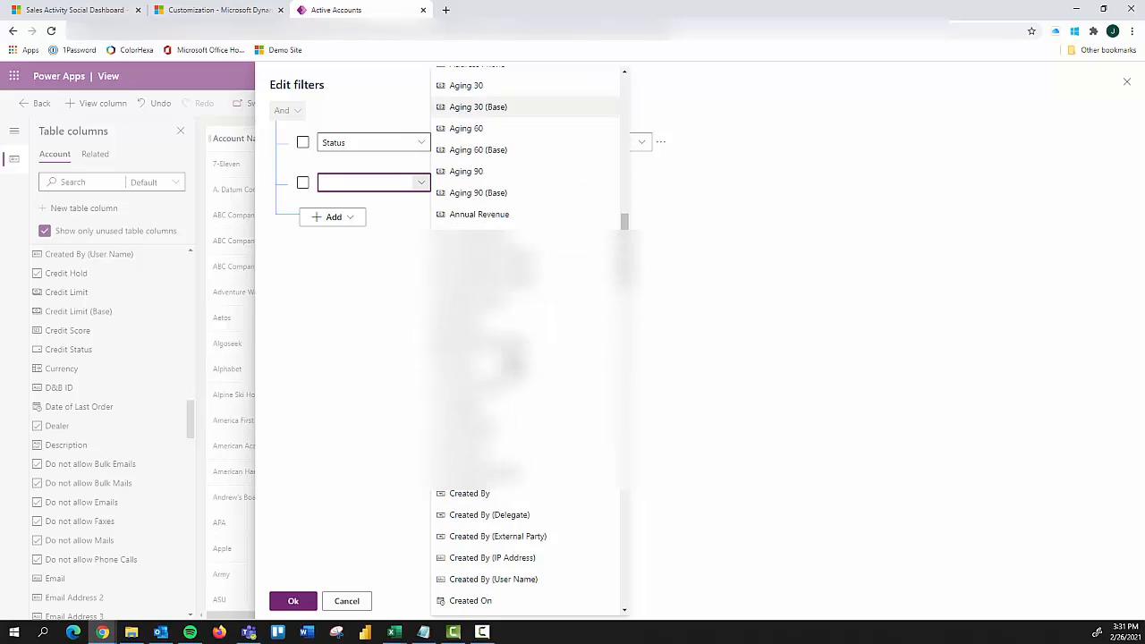
pyautogui.scroll(-1, 505, 394)
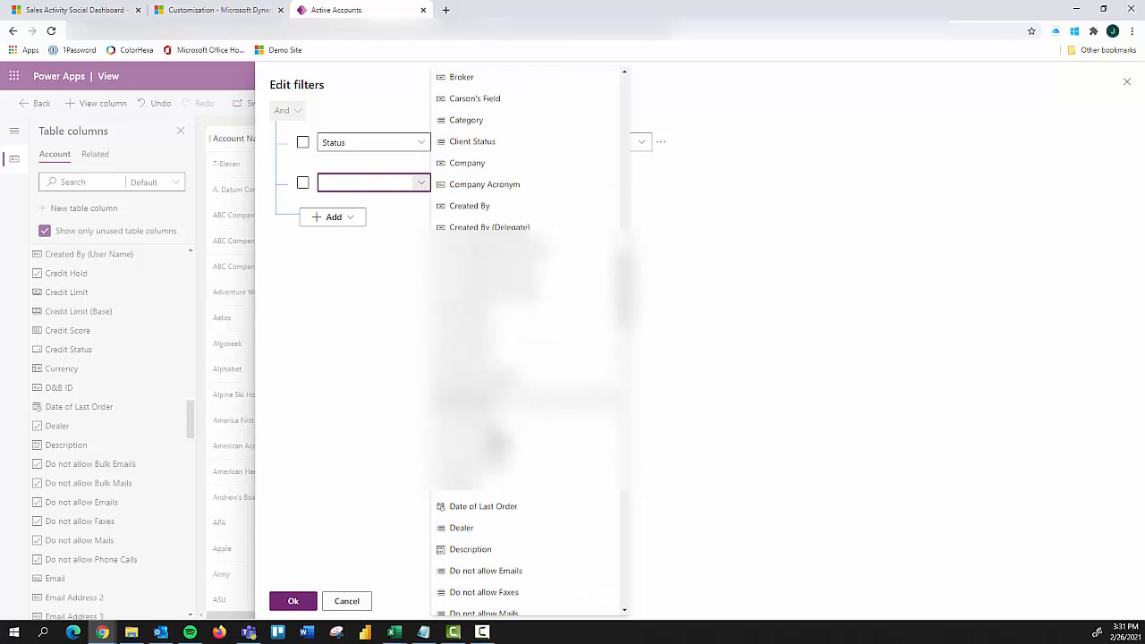
pyautogui.click(496, 463)
pyautogui.click(542, 186)
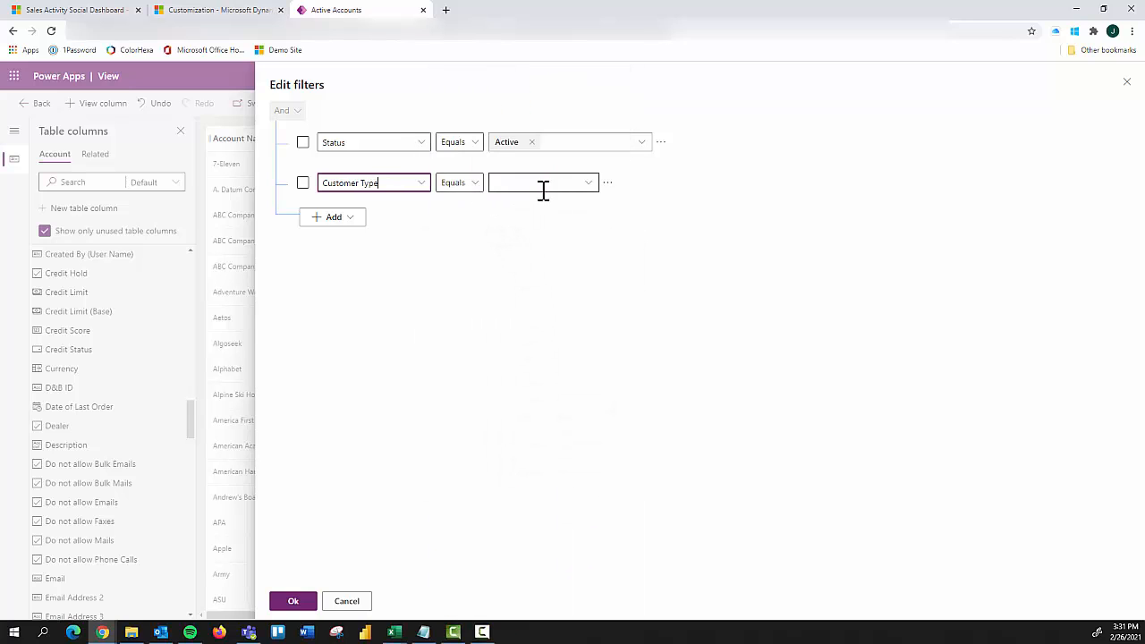
pyautogui.click(571, 222)
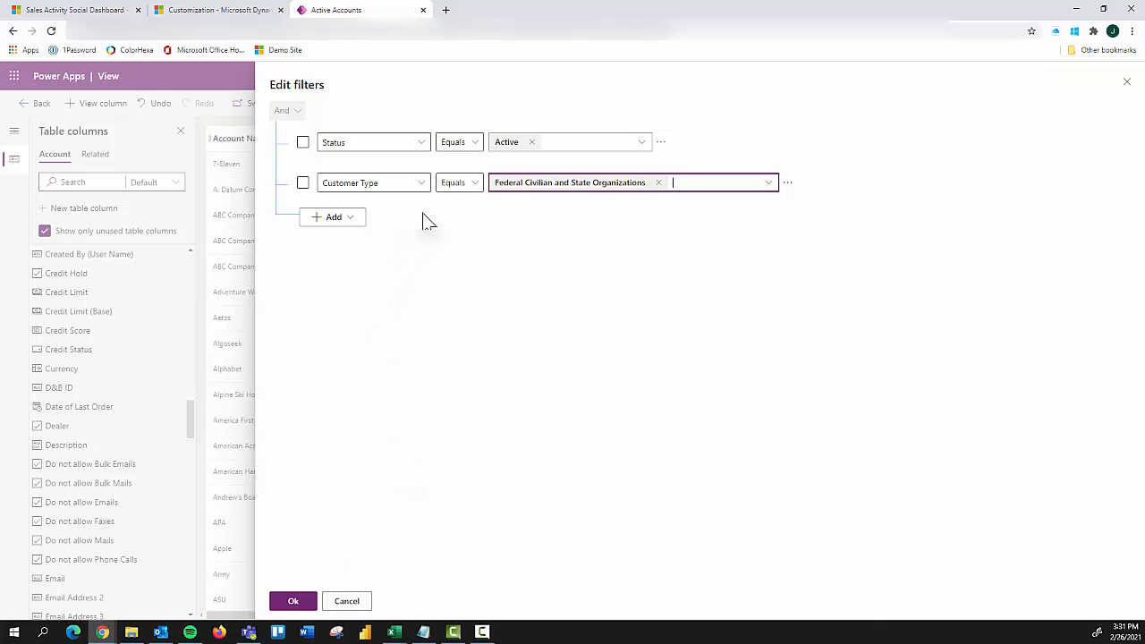
pyautogui.click(471, 195)
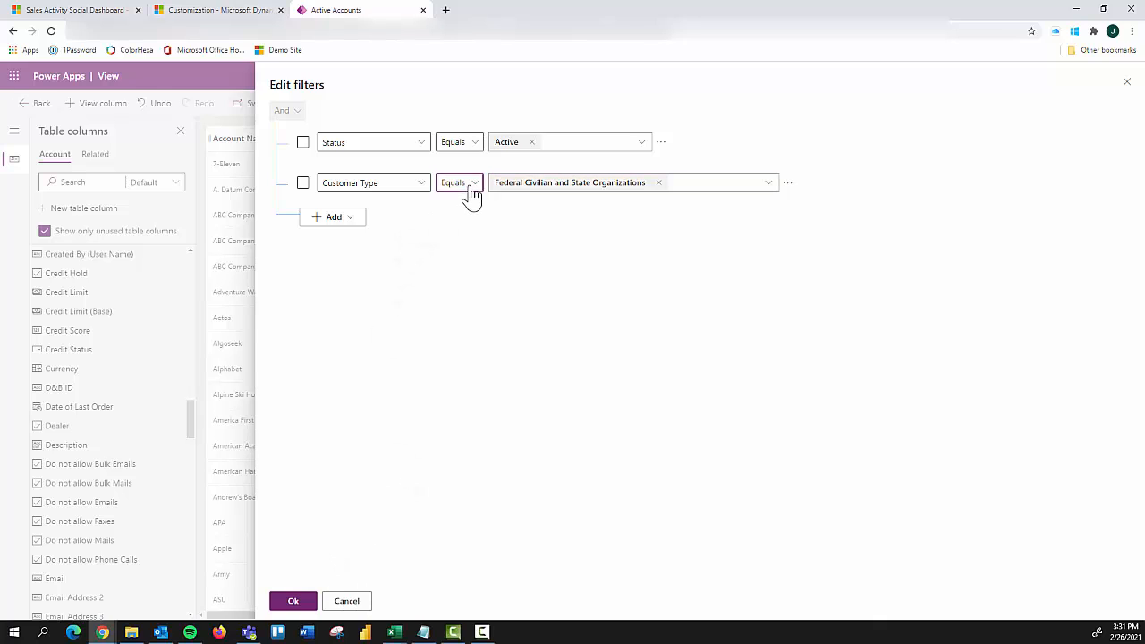
pyautogui.click(373, 400)
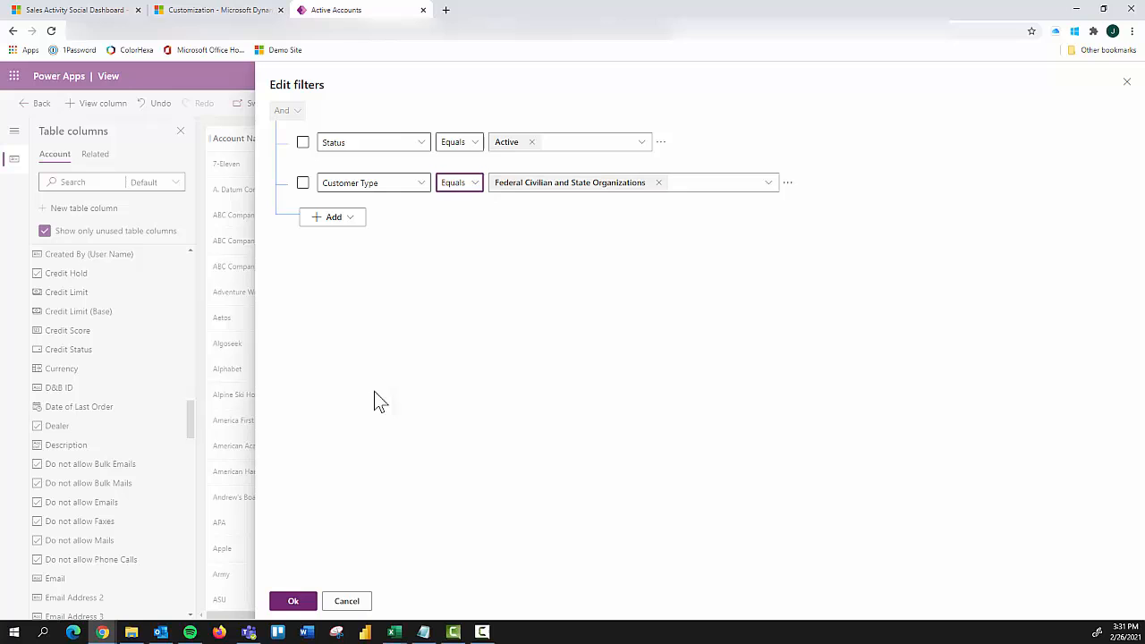
pyautogui.click(347, 608)
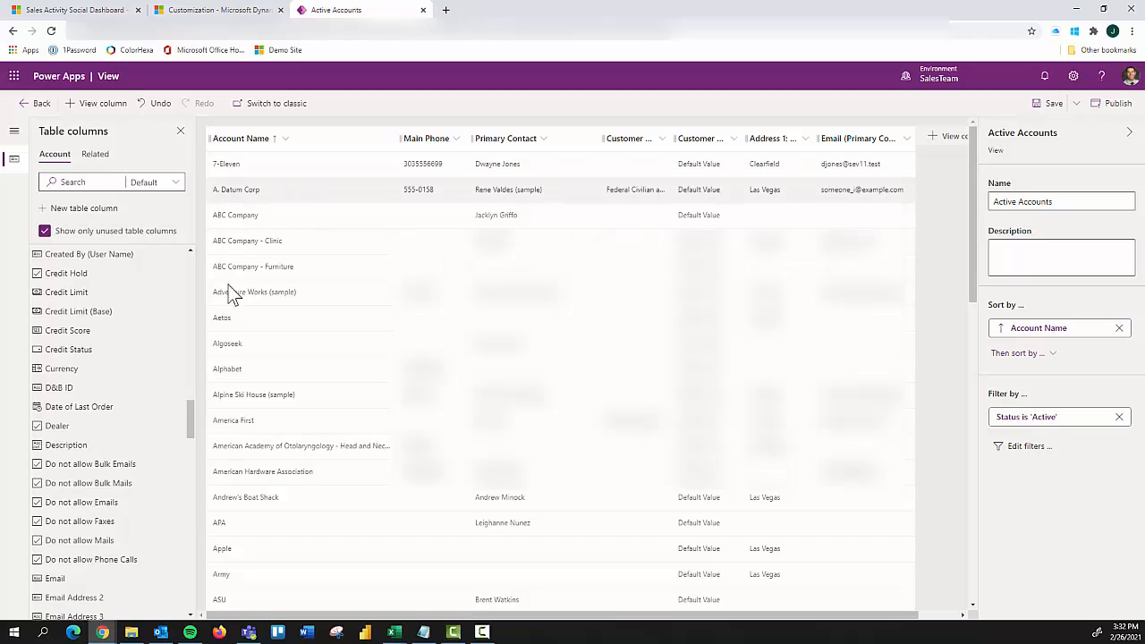
# Step: Return to the Account table from the view editor and examine its list of forms
pyautogui.click(38, 105)
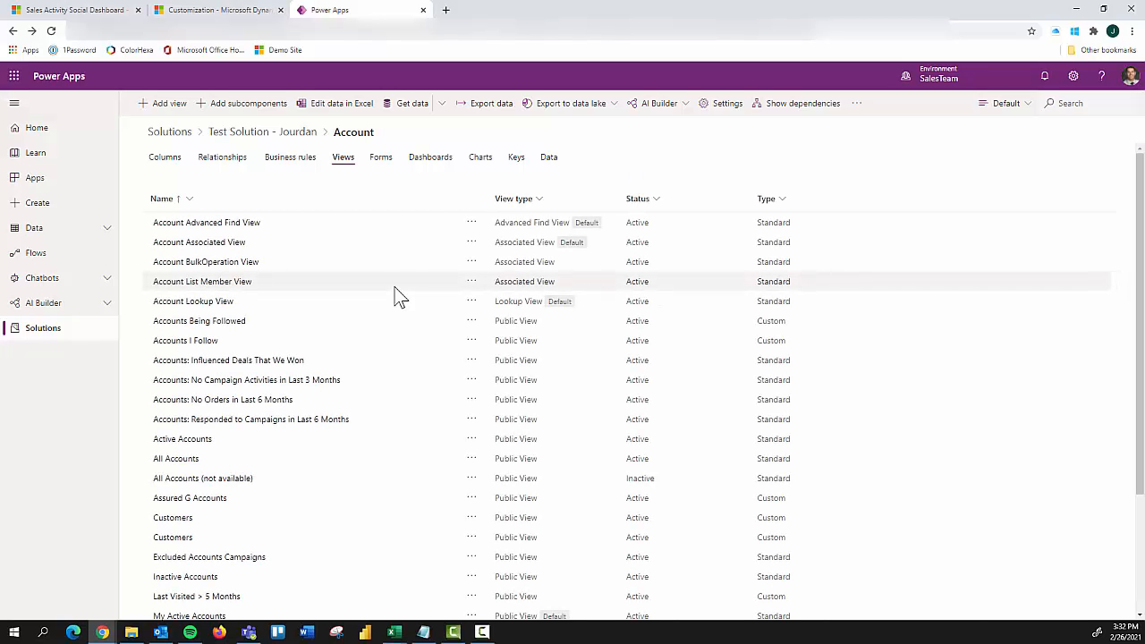
pyautogui.click(381, 161)
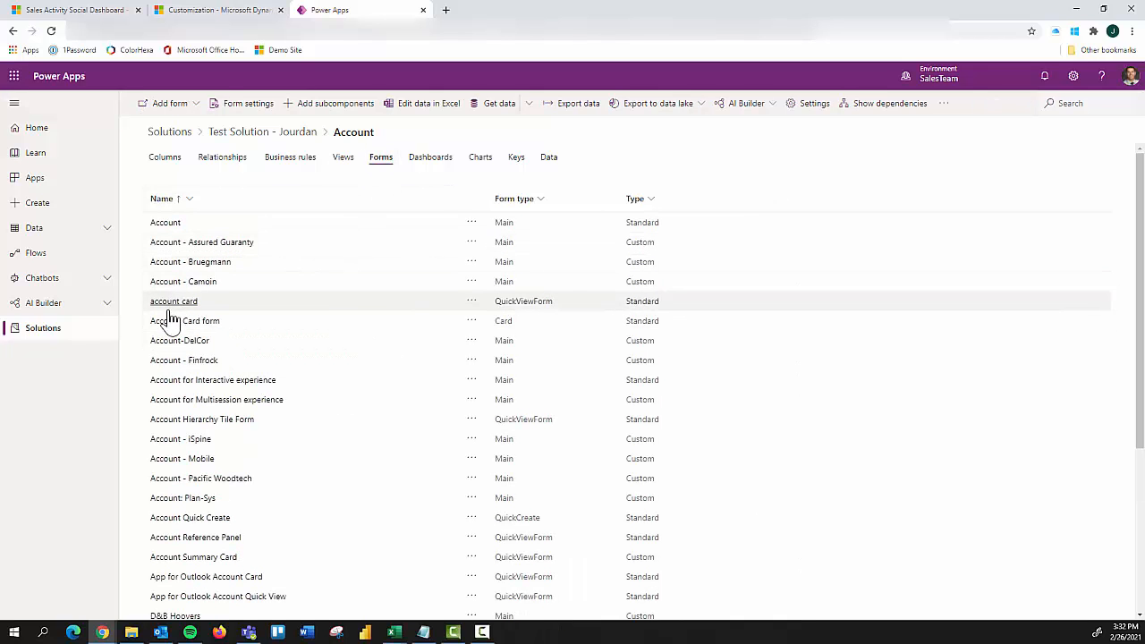
pyautogui.scroll(-2, 224, 386)
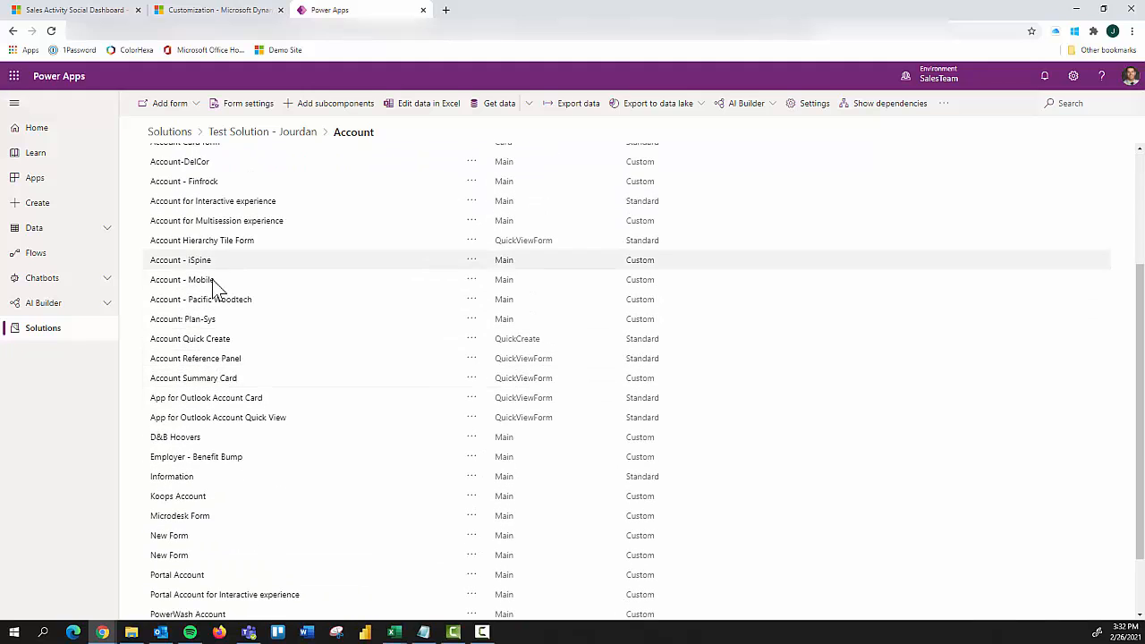
pyautogui.scroll(-1, 205, 353)
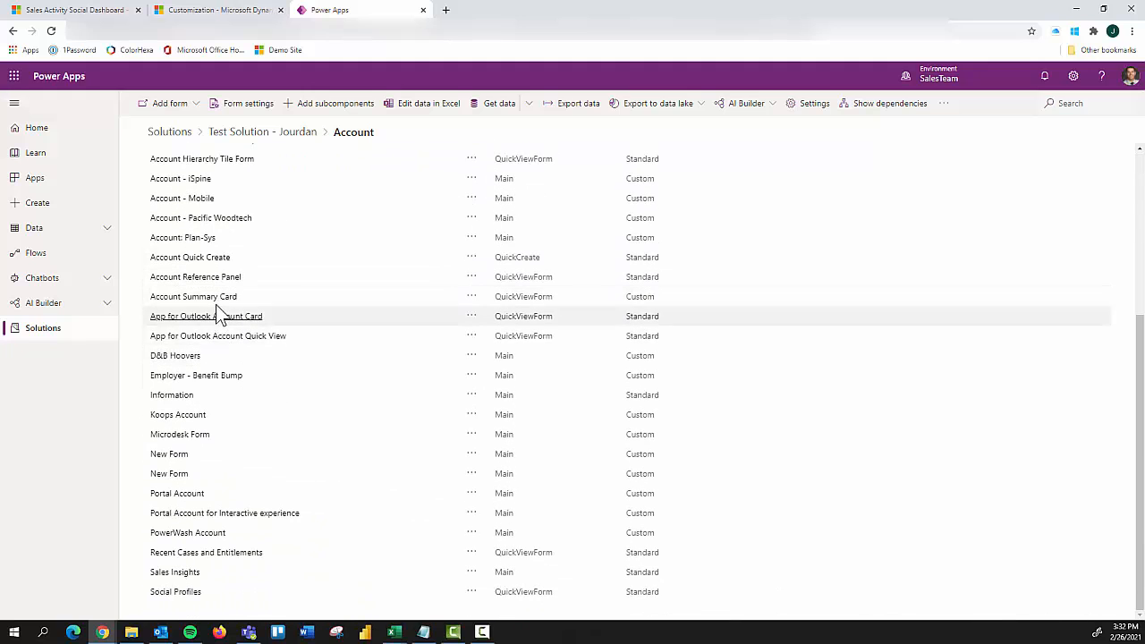
pyautogui.scroll(3, 218, 315)
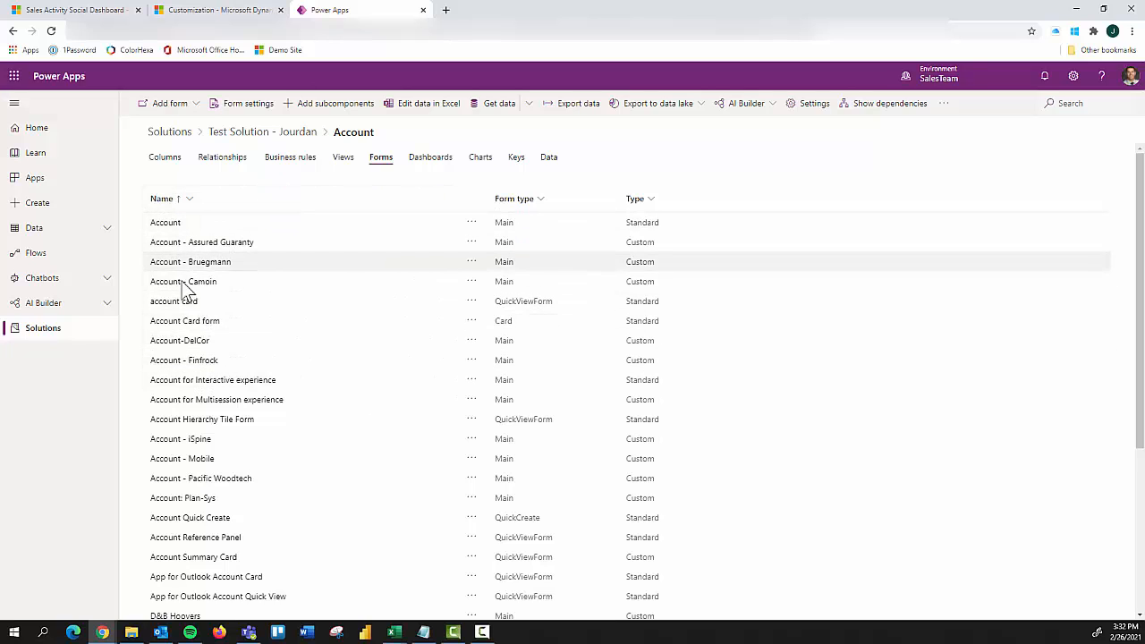
# Step: Open the main Account form and examine its Details tab, expanding the tab's structure down to the Company Profile fields
pyautogui.click(167, 227)
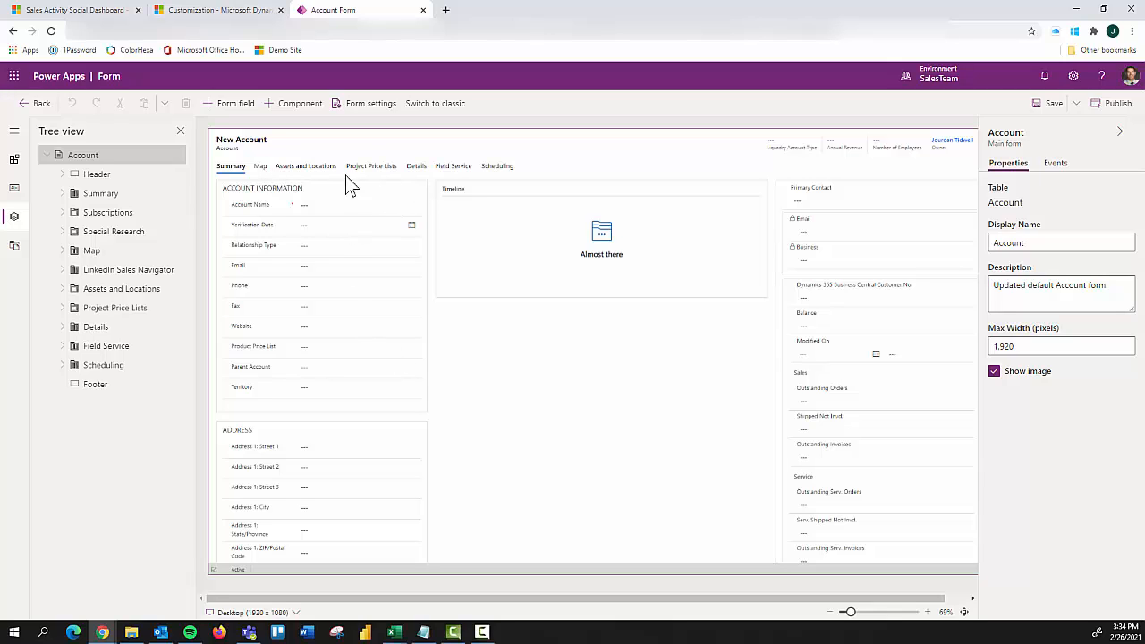
pyautogui.click(416, 168)
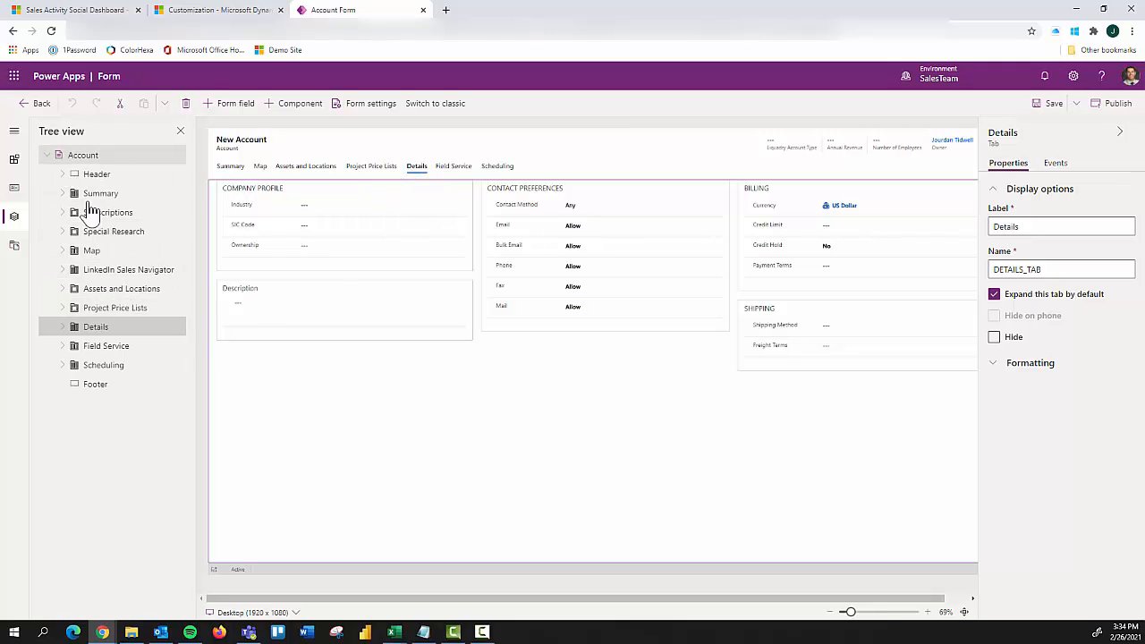
pyautogui.click(62, 326)
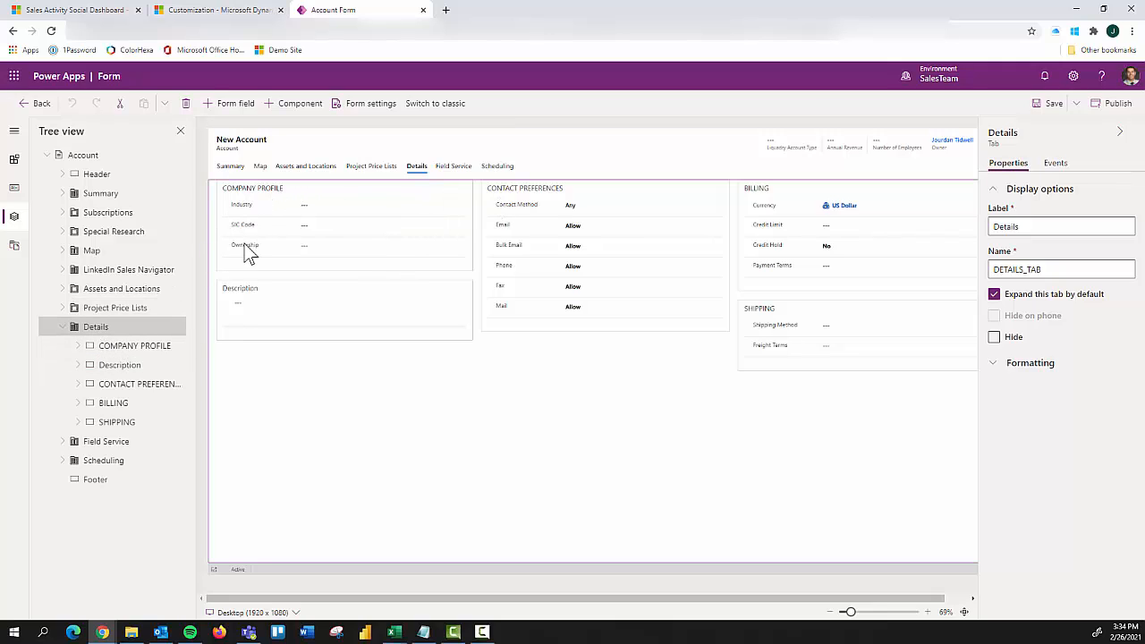
pyautogui.click(79, 347)
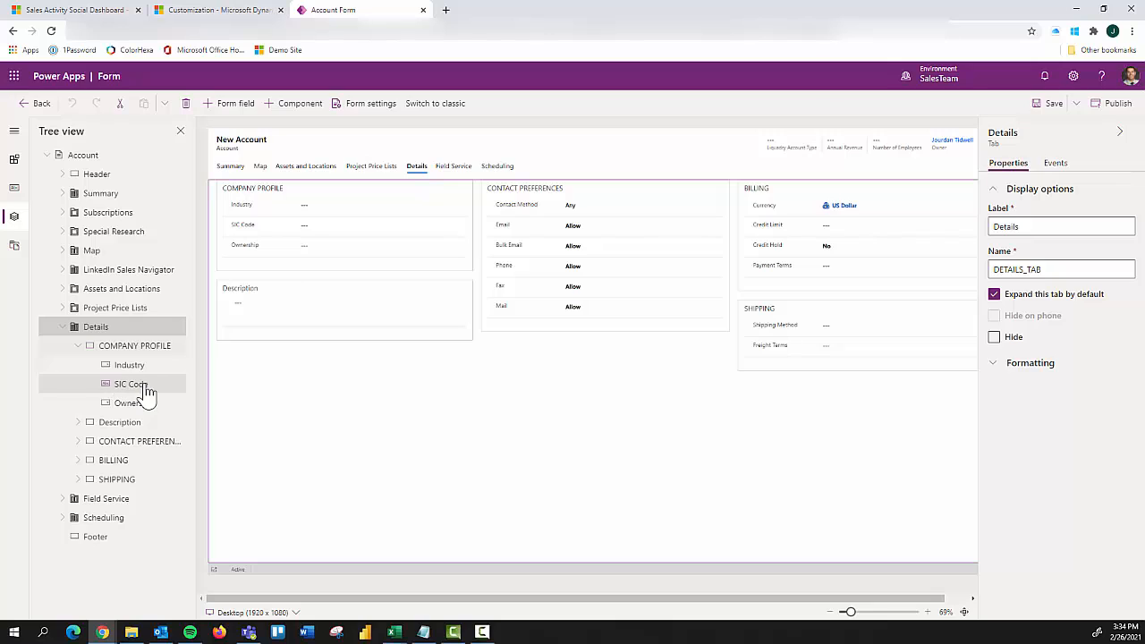
# Step: Open the main Account form from the classic Default Solution and move the Verification Date field below Relationship Type
pyautogui.click(230, 166)
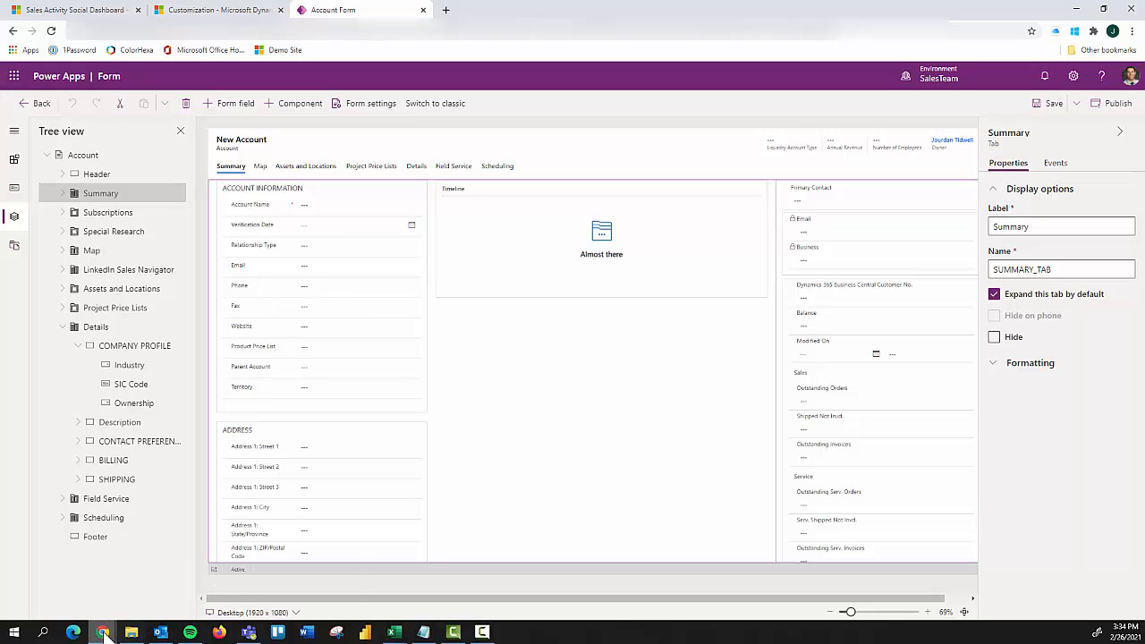
pyautogui.moveTo(103, 632)
pyautogui.click(268, 599)
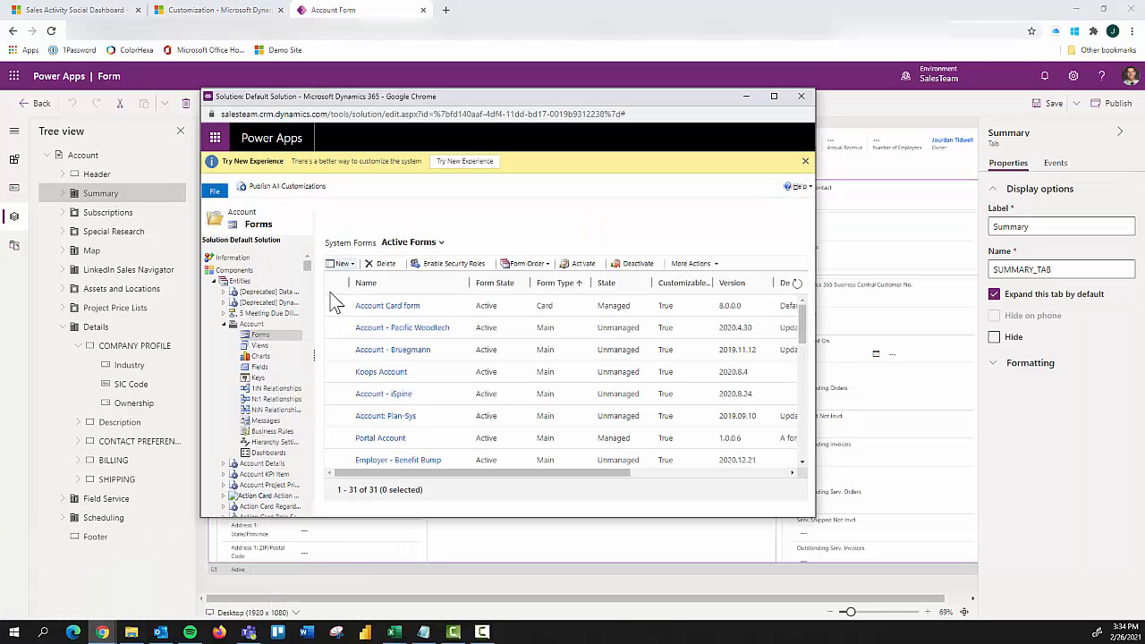
pyautogui.scroll(-3, 376, 377)
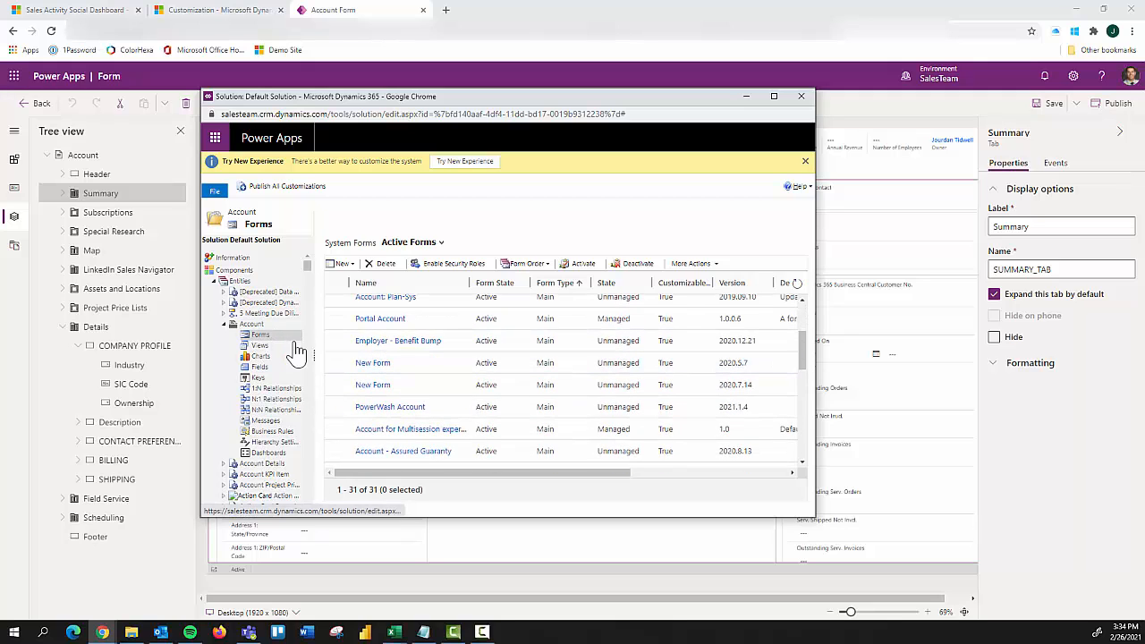
pyautogui.scroll(-3, 385, 394)
pyautogui.scroll(-3, 403, 424)
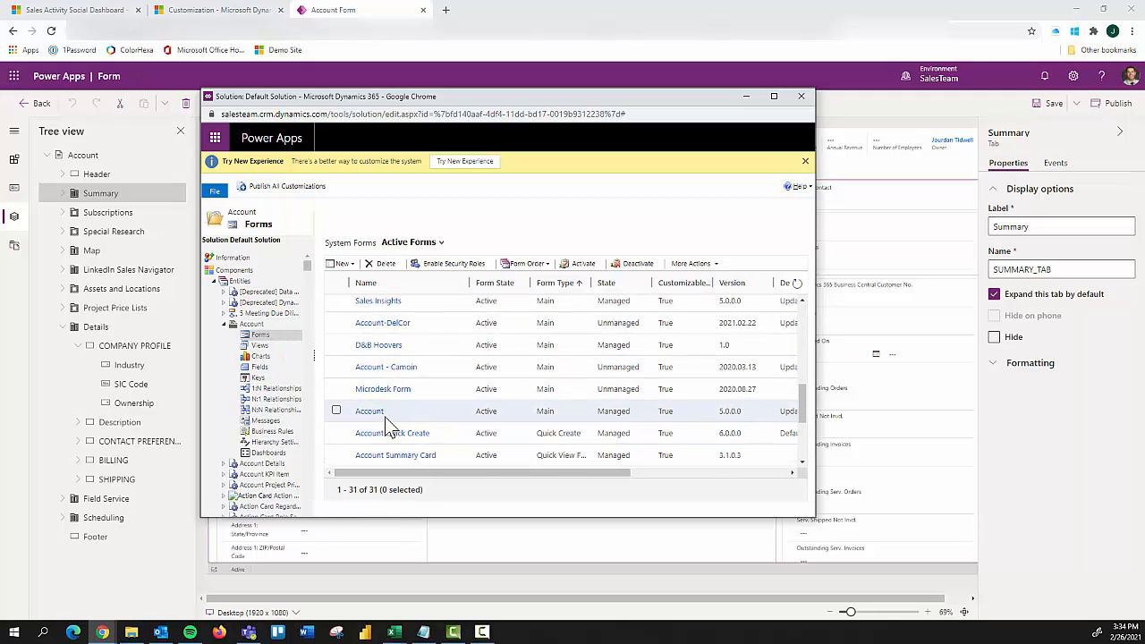
pyautogui.click(370, 419)
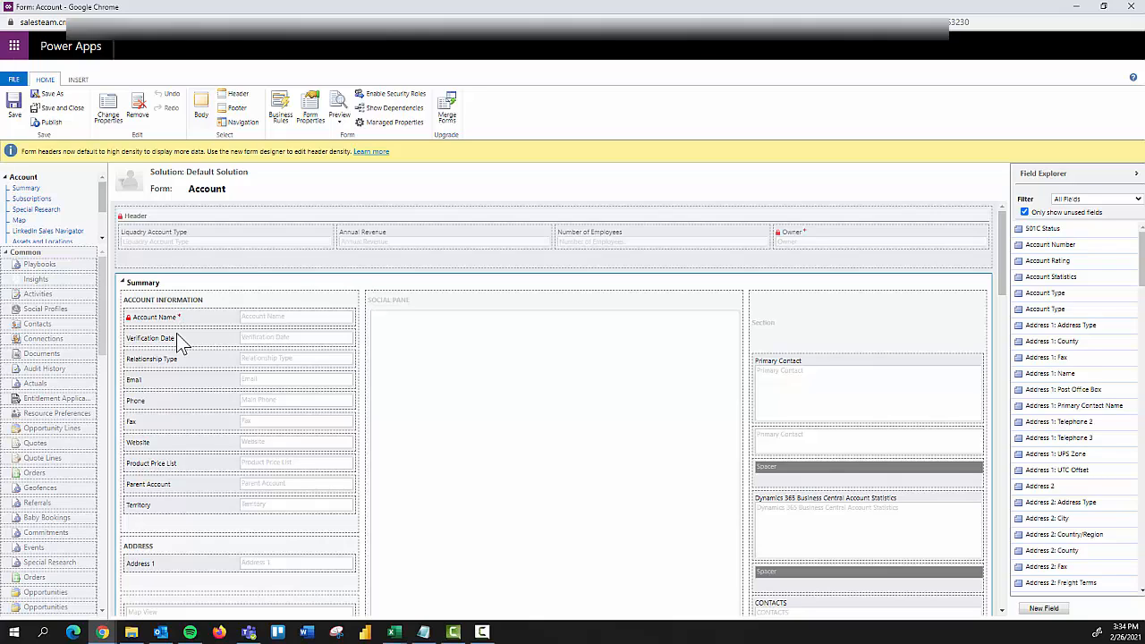
pyautogui.moveTo(179, 340); pyautogui.dragTo(192, 383)
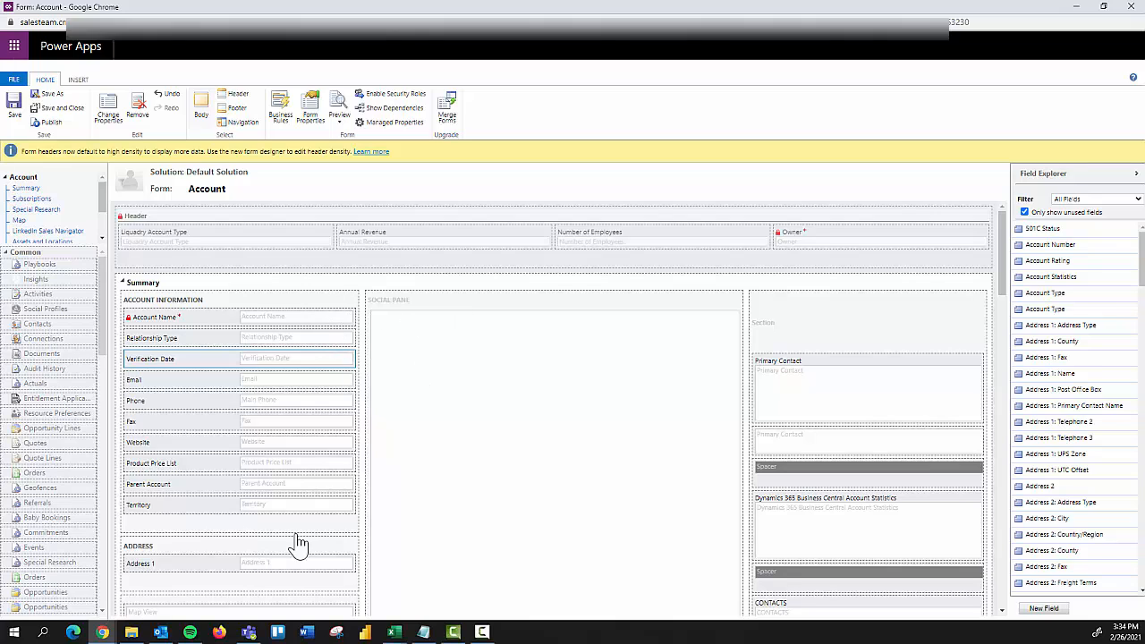
# Step: Return to the Power Apps form designer and remove the Fax field from the Summary tab's Account Information section
pyautogui.moveTo(104, 633)
pyautogui.click(189, 592)
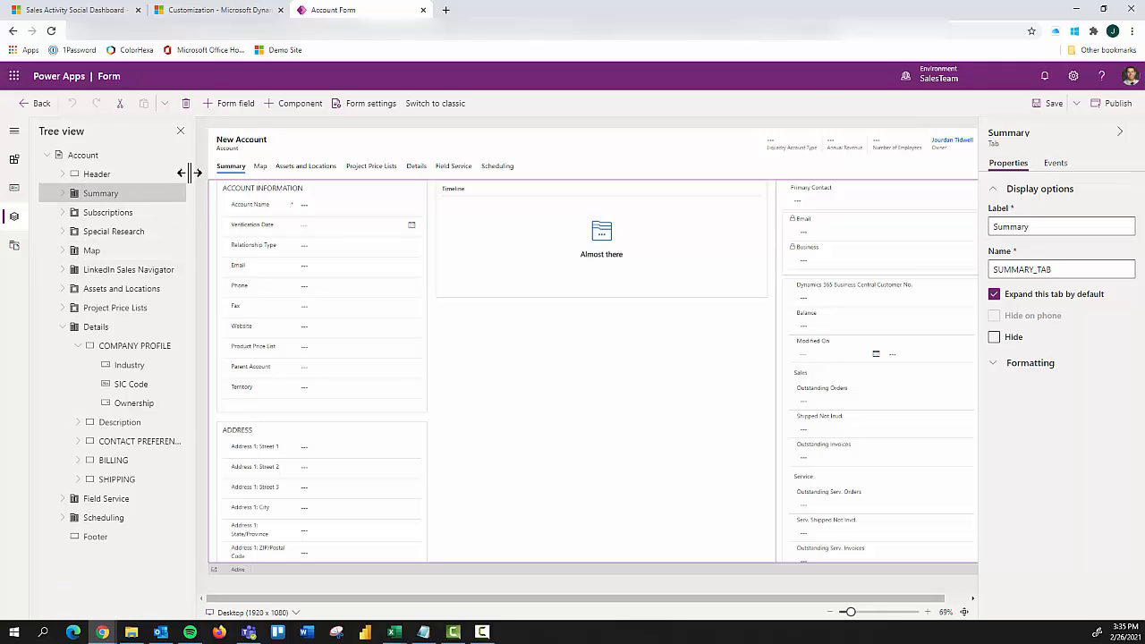
pyautogui.click(63, 193)
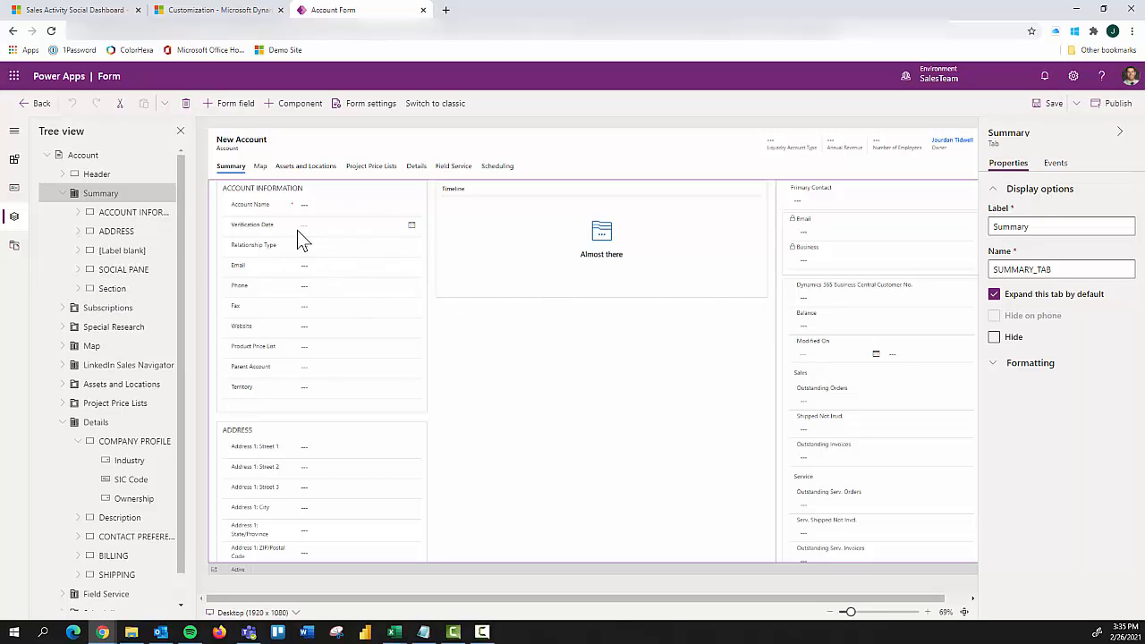
pyautogui.click(316, 313)
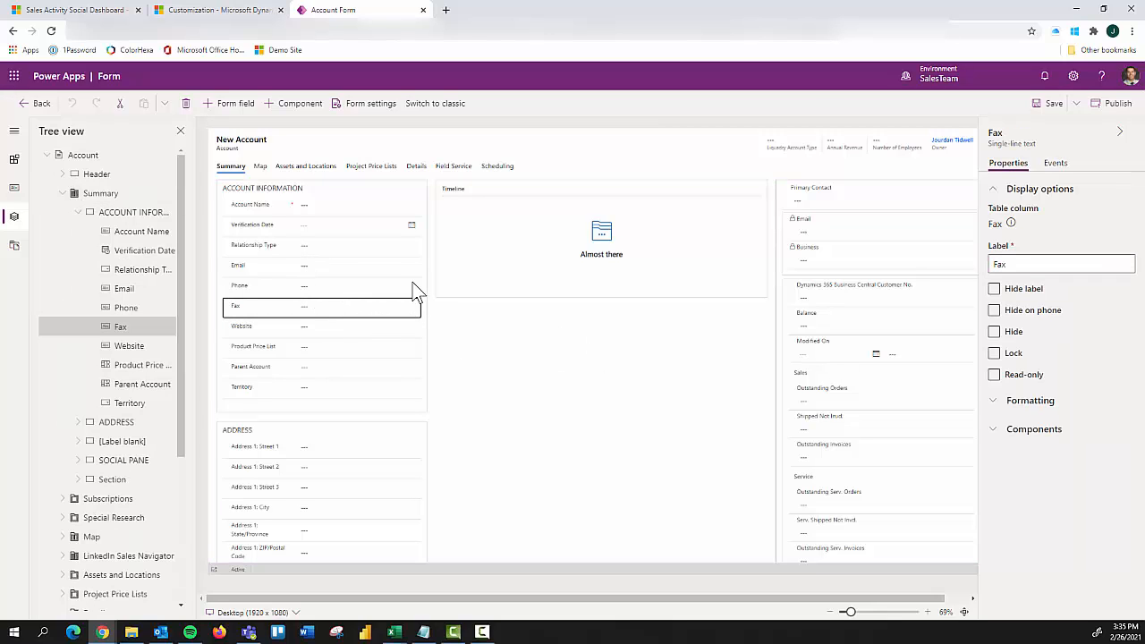
pyautogui.click(188, 106)
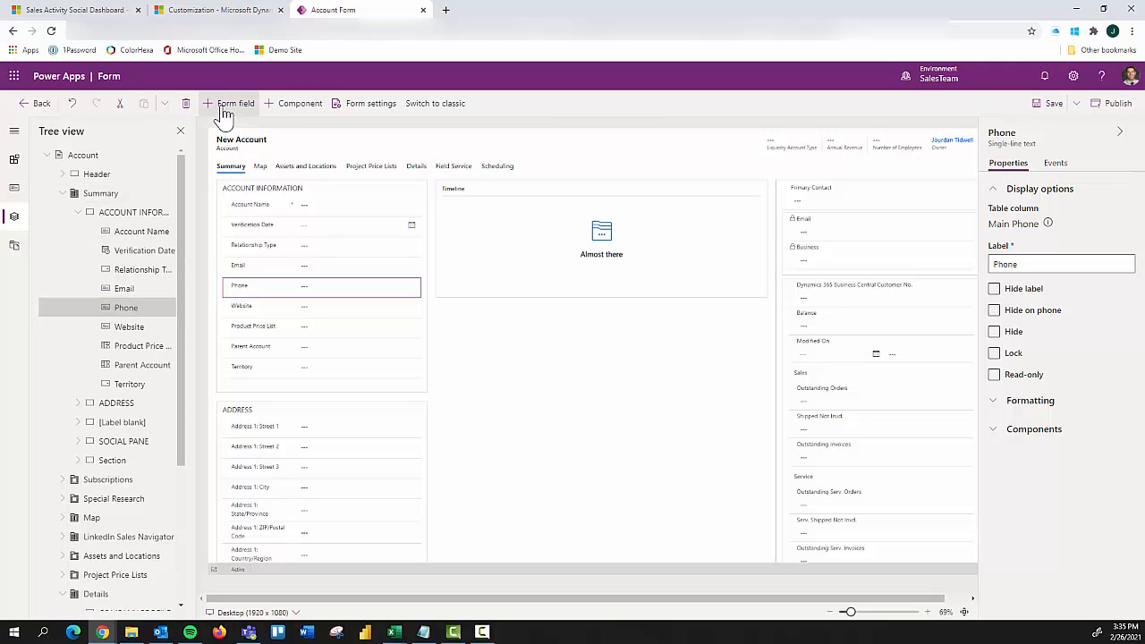
# Step: Add the unused Fax column back to the Account Information section, placing it between Email and Phone
pyautogui.scroll(-5, 154, 434)
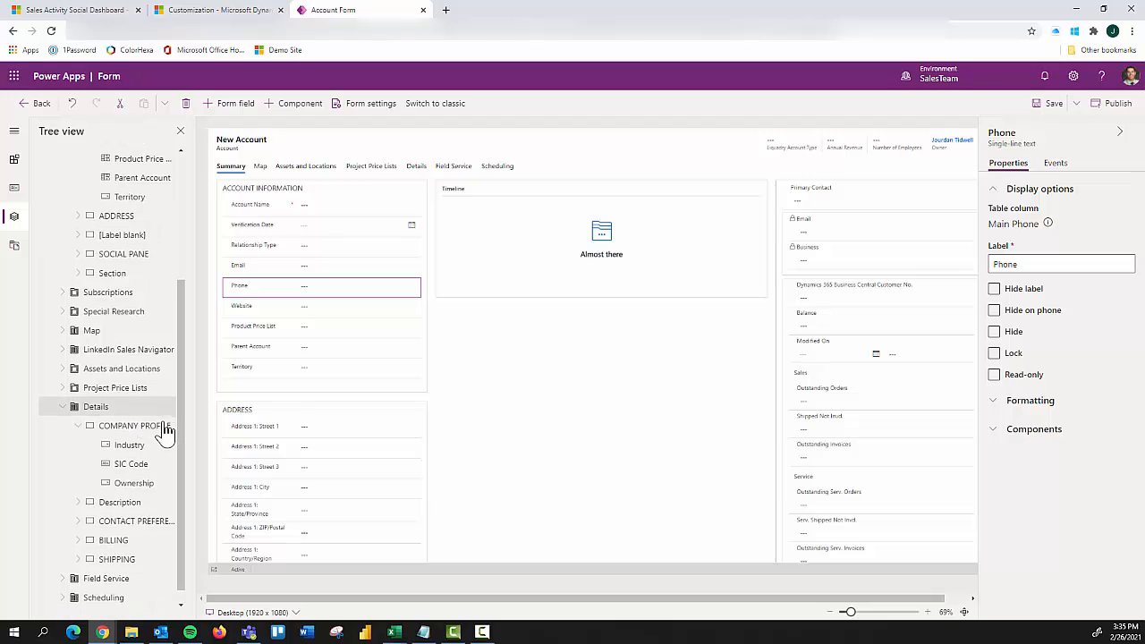
pyautogui.scroll(5, 166, 376)
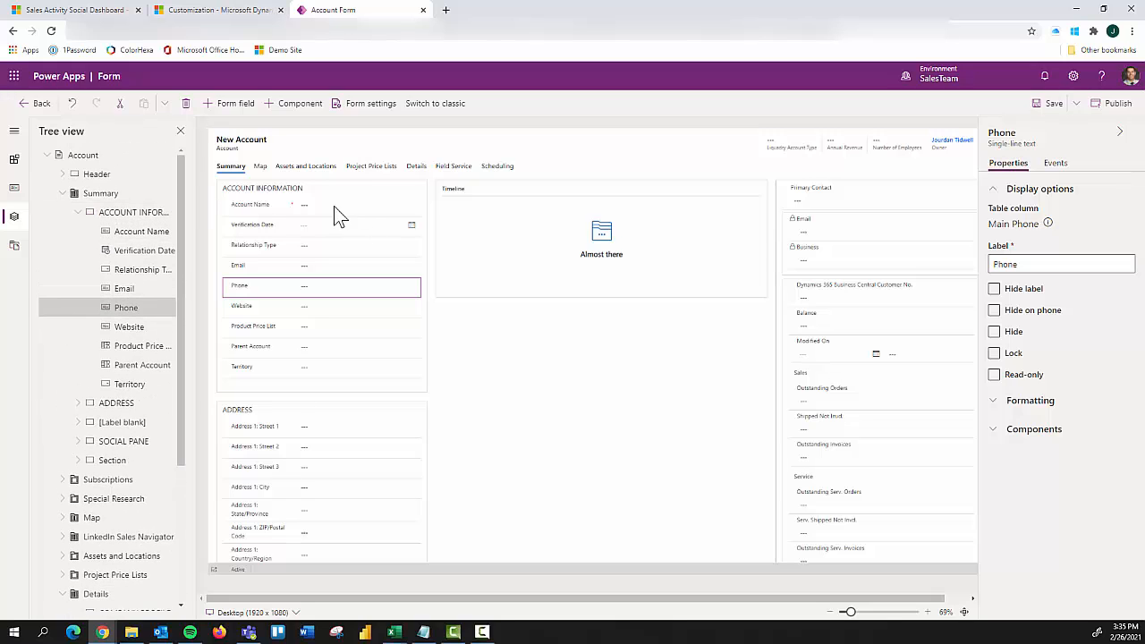
pyautogui.click(246, 107)
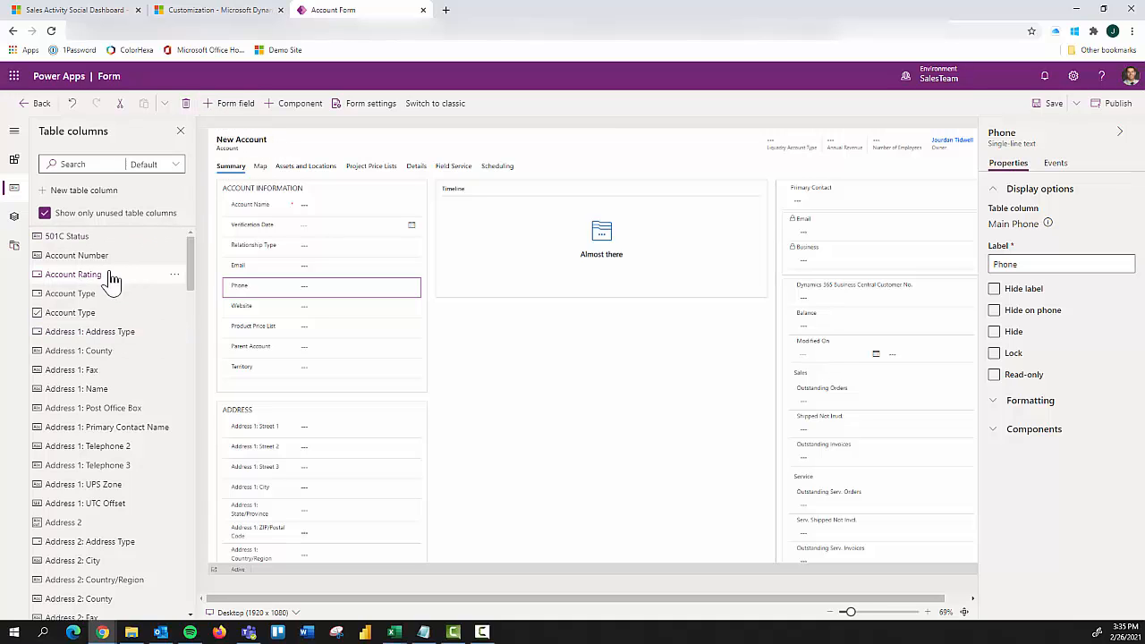
pyautogui.scroll(-4, 77, 419)
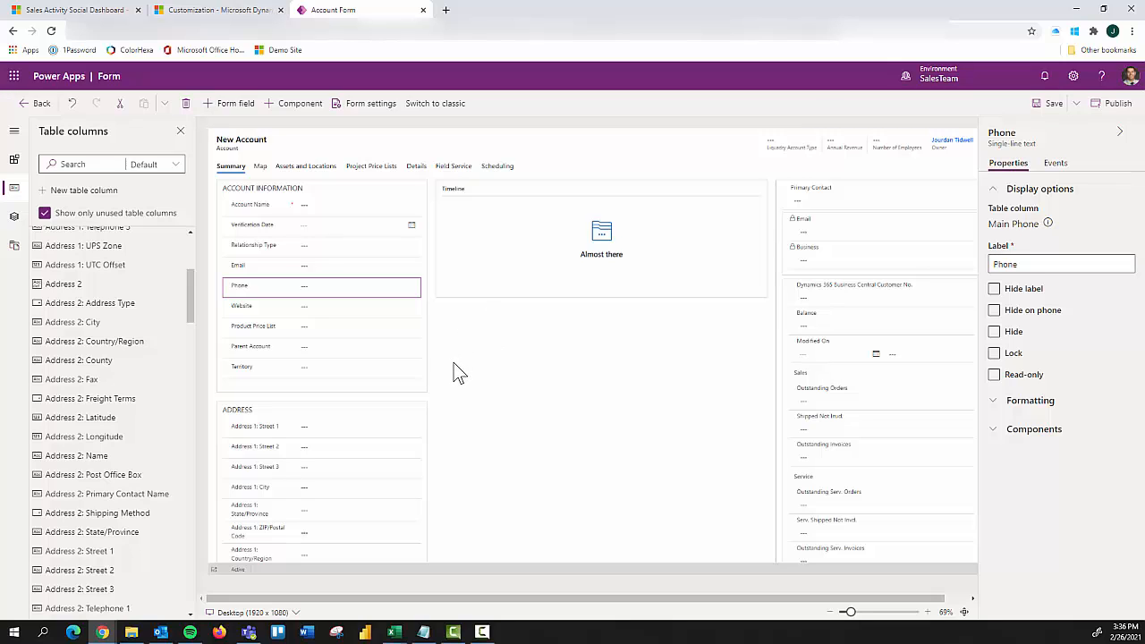
pyautogui.scroll(-7, 123, 389)
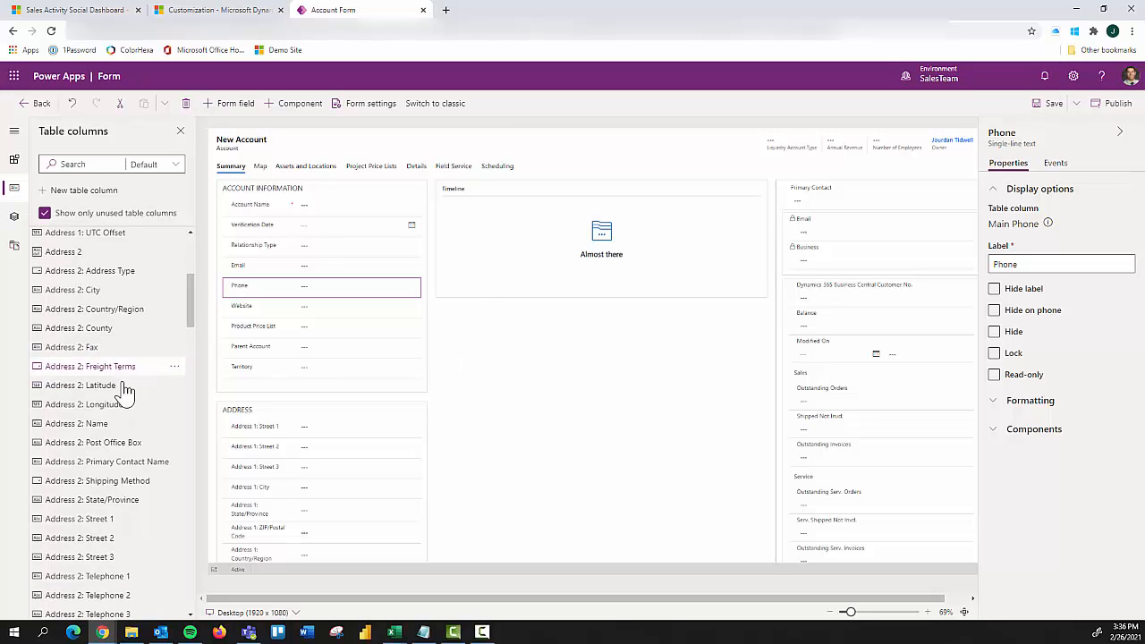
pyautogui.scroll(-8, 105, 425)
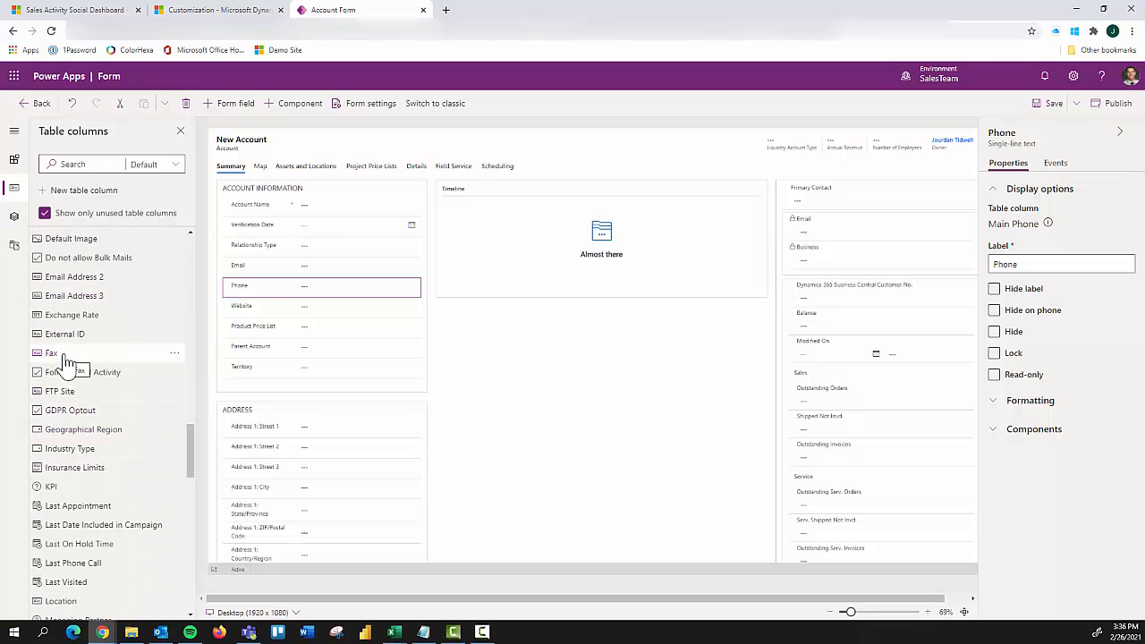
pyautogui.moveTo(64, 361)
pyautogui.mouseDown()
pyautogui.moveTo(273, 324)
pyautogui.moveTo(312, 284)
pyautogui.moveTo(323, 305)
pyautogui.mouseUp()
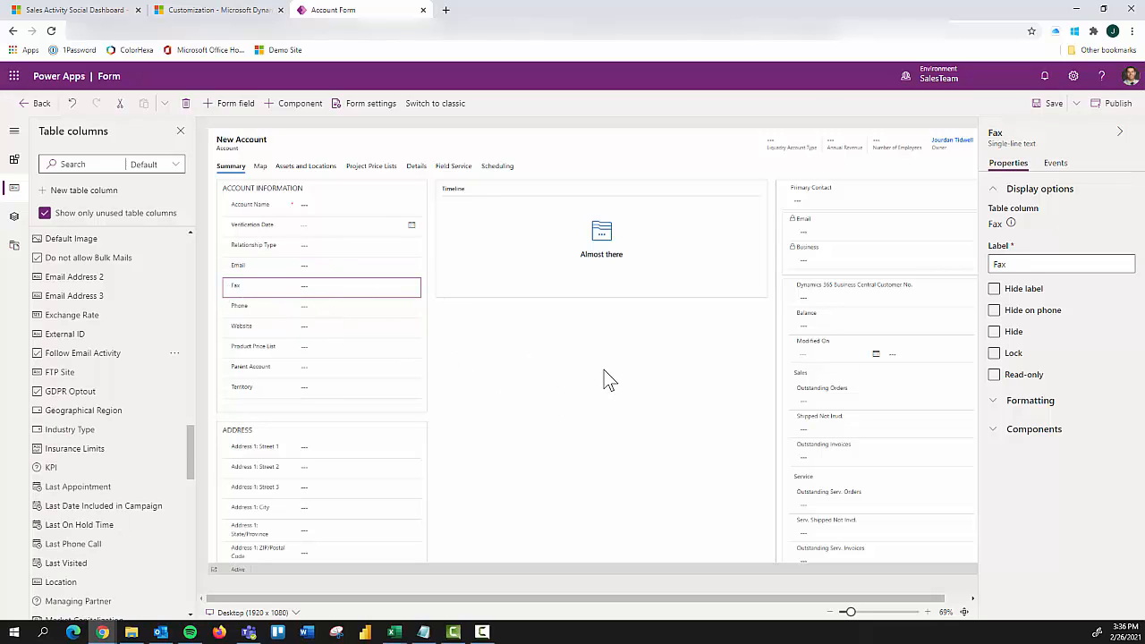
# Step: Examine the form settings for security roles and form order, including the available form sets, and leave without saving
pyautogui.click(369, 105)
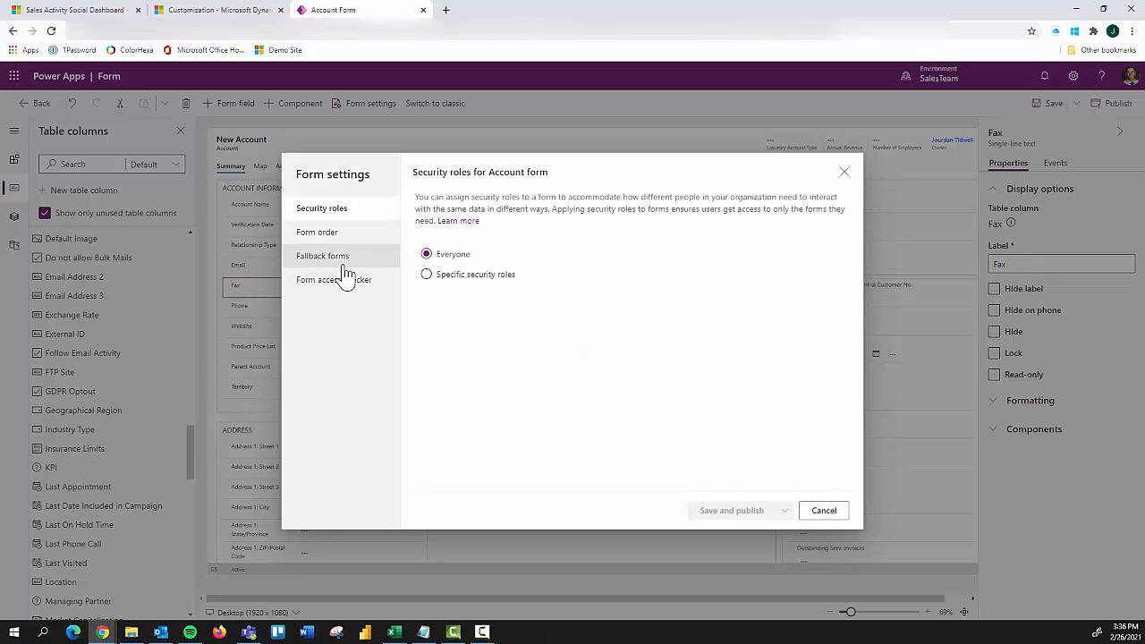
pyautogui.click(324, 235)
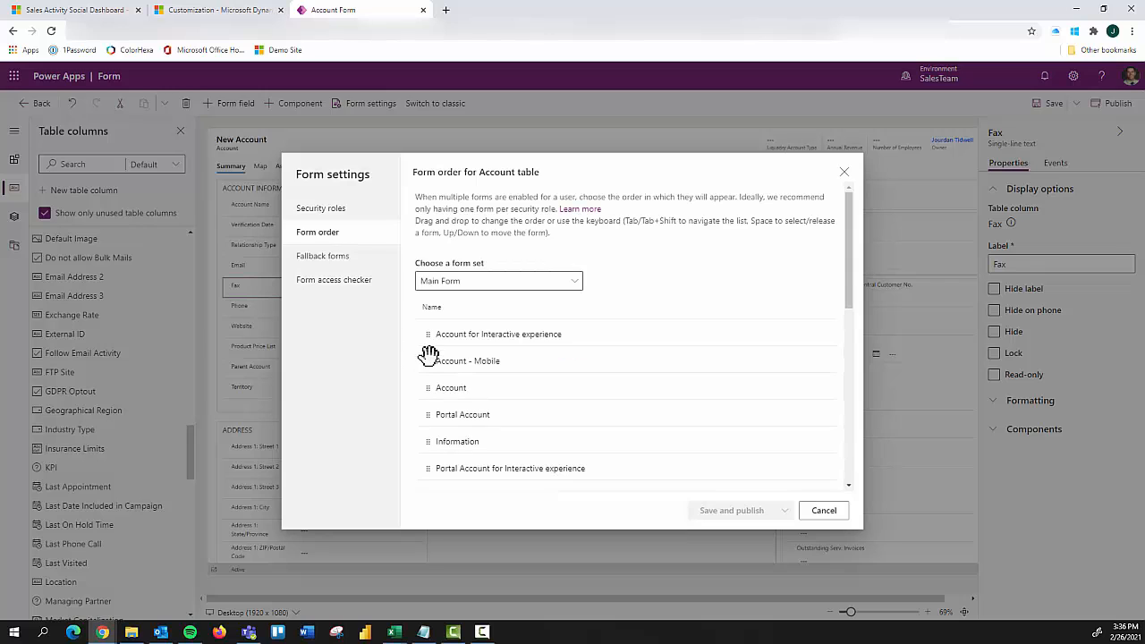
pyautogui.click(569, 284)
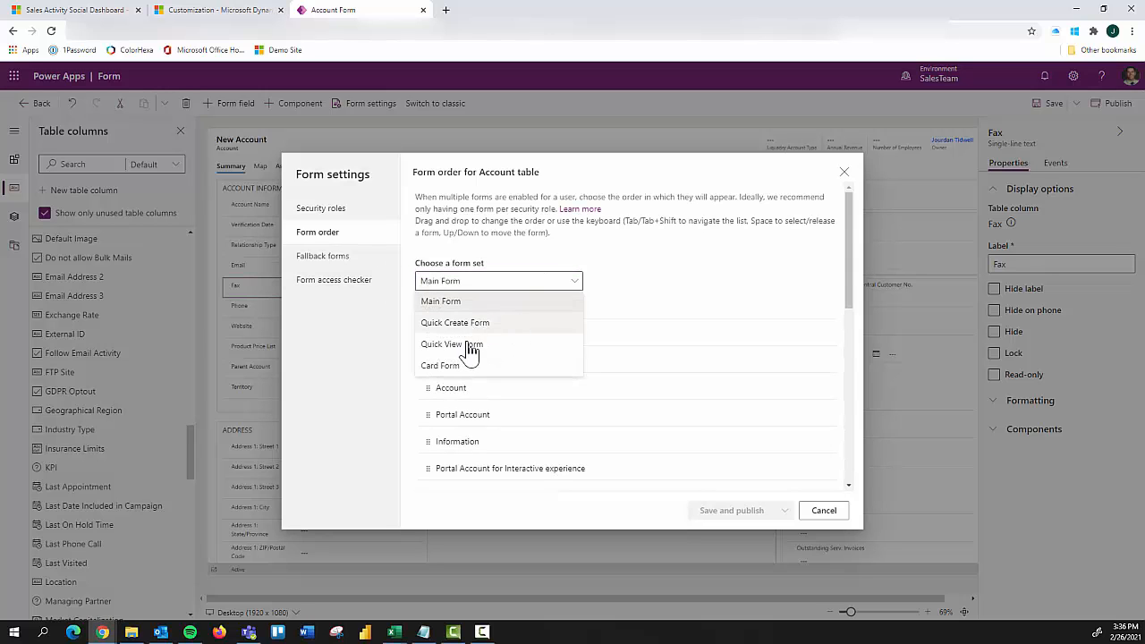
pyautogui.click(689, 286)
pyautogui.click(818, 511)
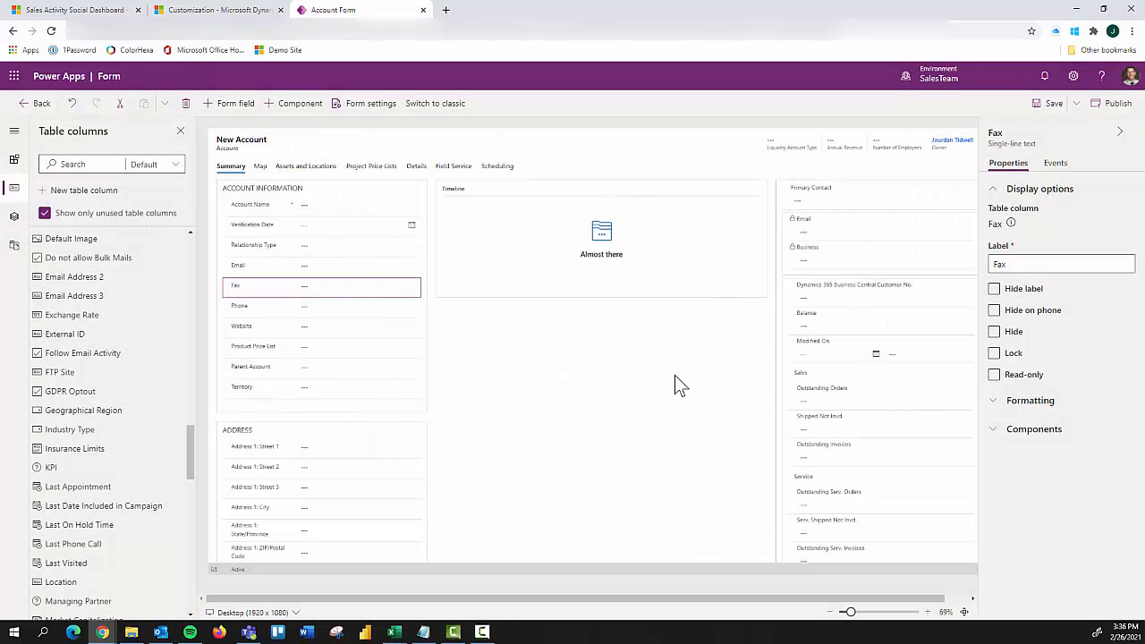
# Step: Mark the Fax field as read-only and go back to the Account table's list of columns
pyautogui.click(302, 288)
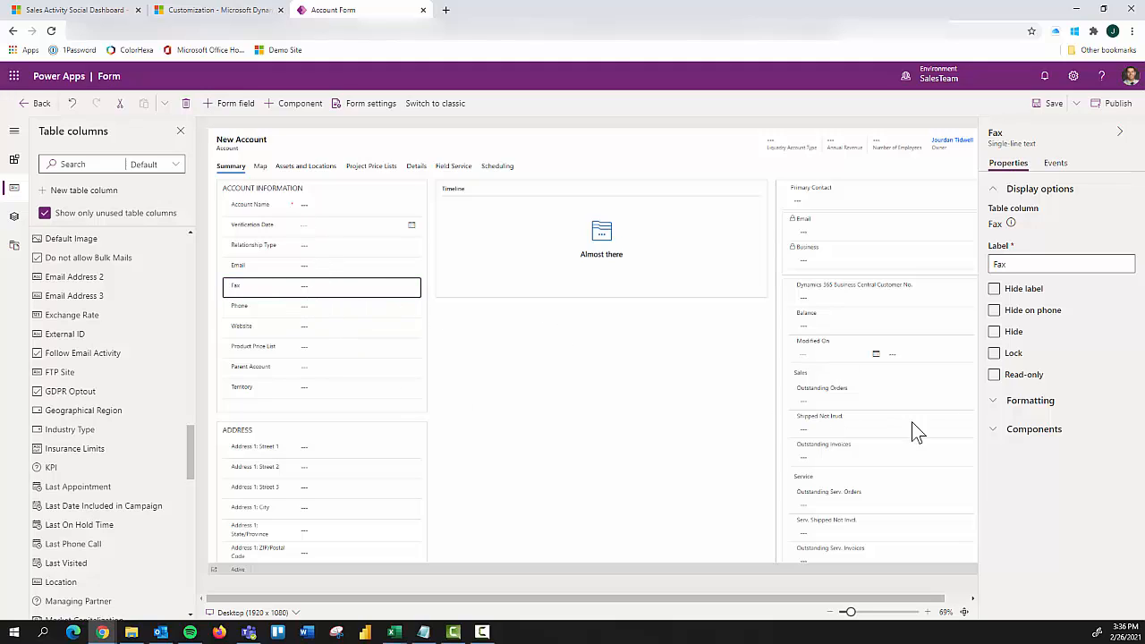
pyautogui.click(998, 376)
pyautogui.click(36, 103)
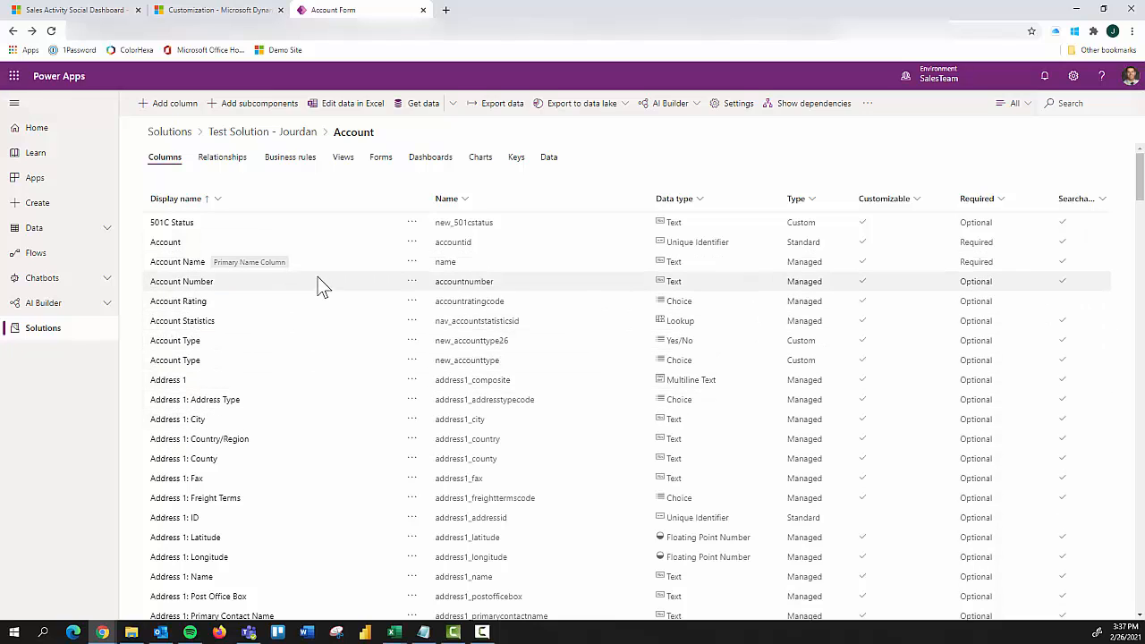
# Step: Start a new column on the Account table with the display name Test Field #1
pyautogui.click(175, 104)
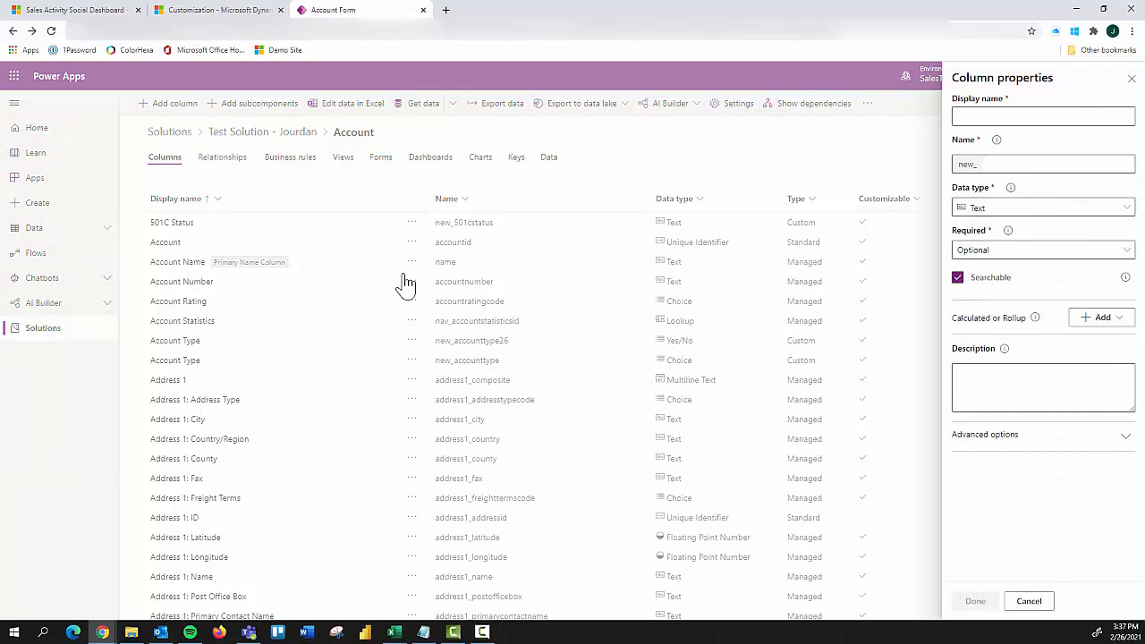
pyautogui.click(985, 114)
pyautogui.write('Test Fiel')
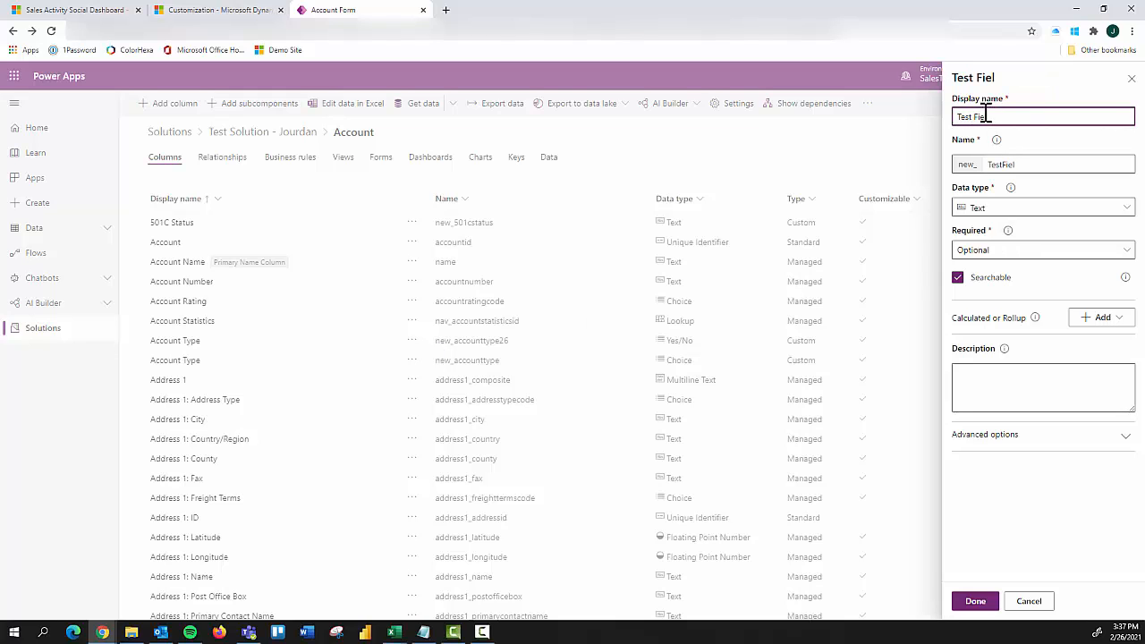
pyautogui.write('d #1')
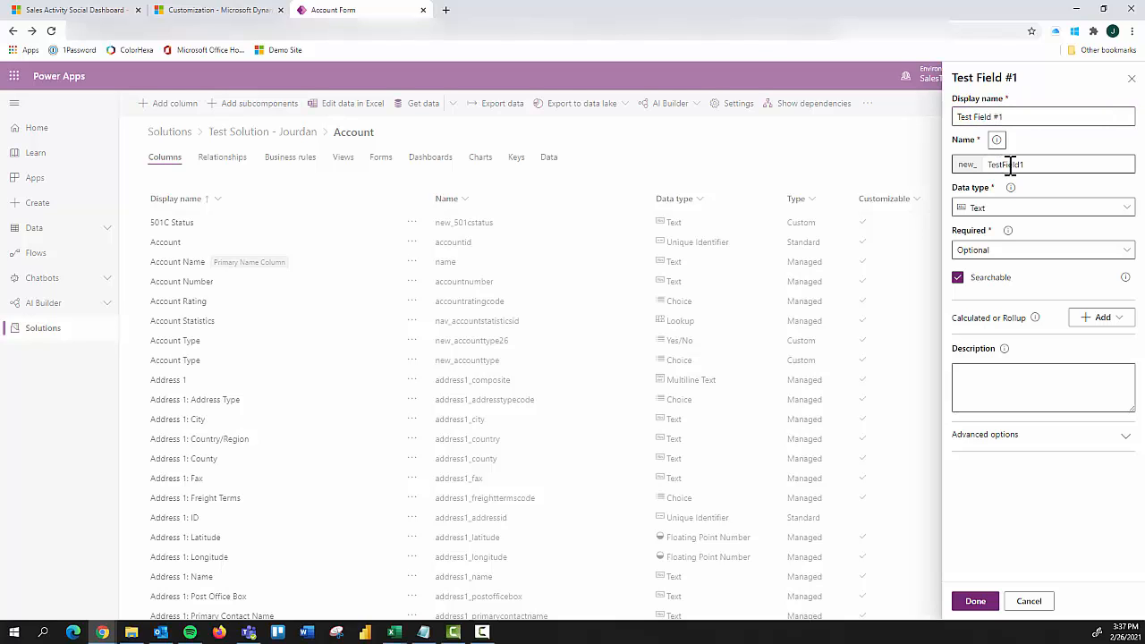
# Step: Review the available data types for the new column and set its data type to Yes/No
pyautogui.click(1013, 215)
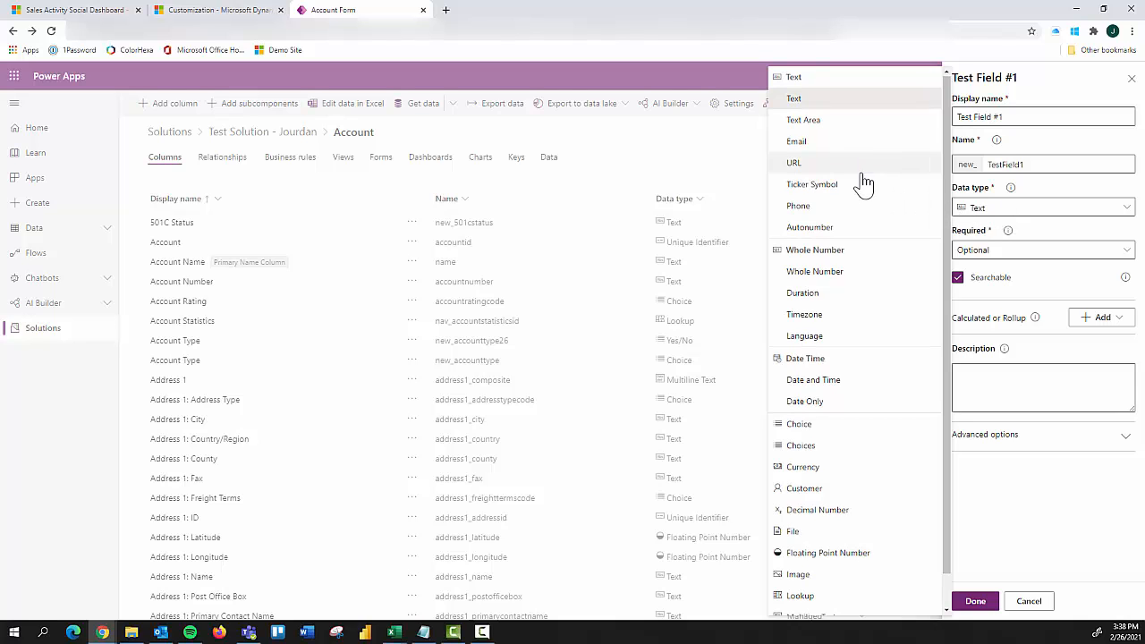
pyautogui.scroll(-1, 846, 188)
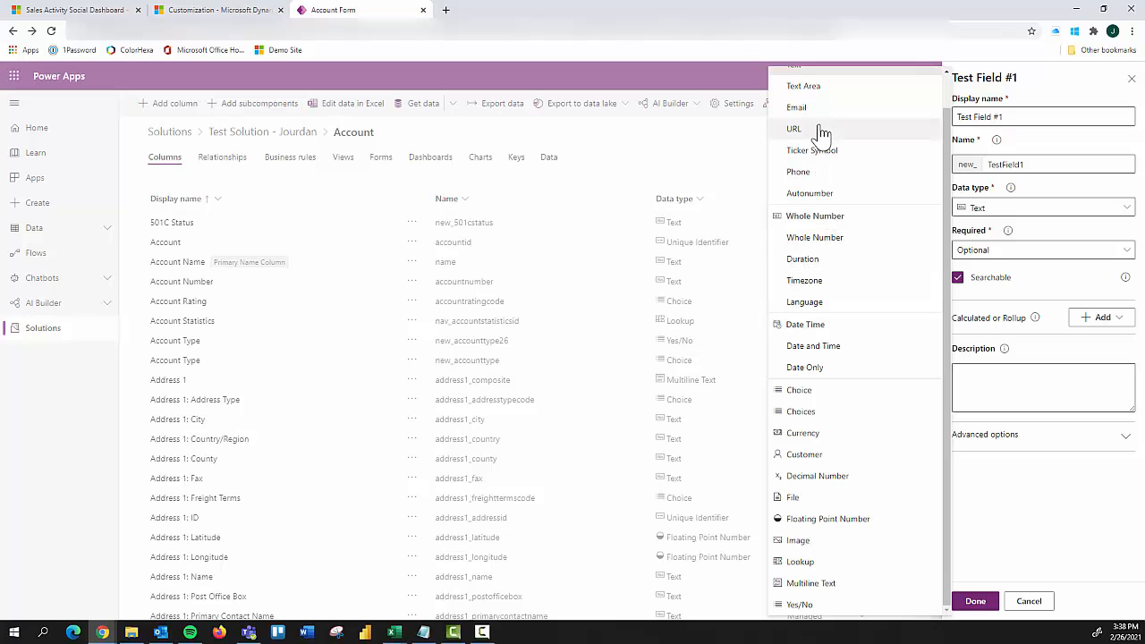
pyautogui.scroll(1, 823, 125)
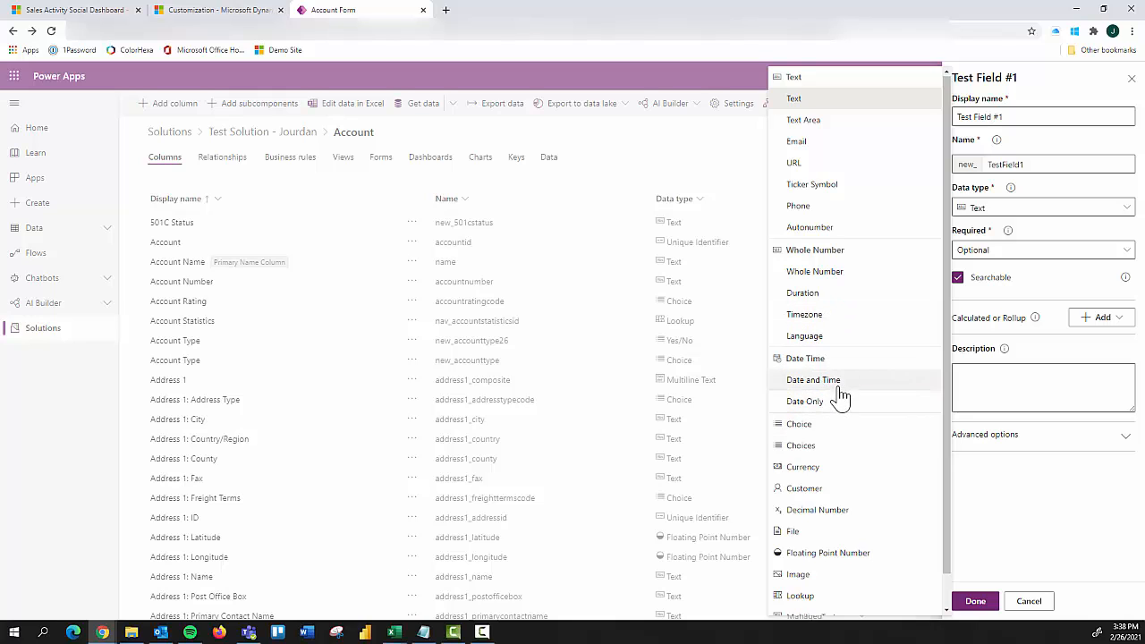
pyautogui.scroll(-1, 833, 449)
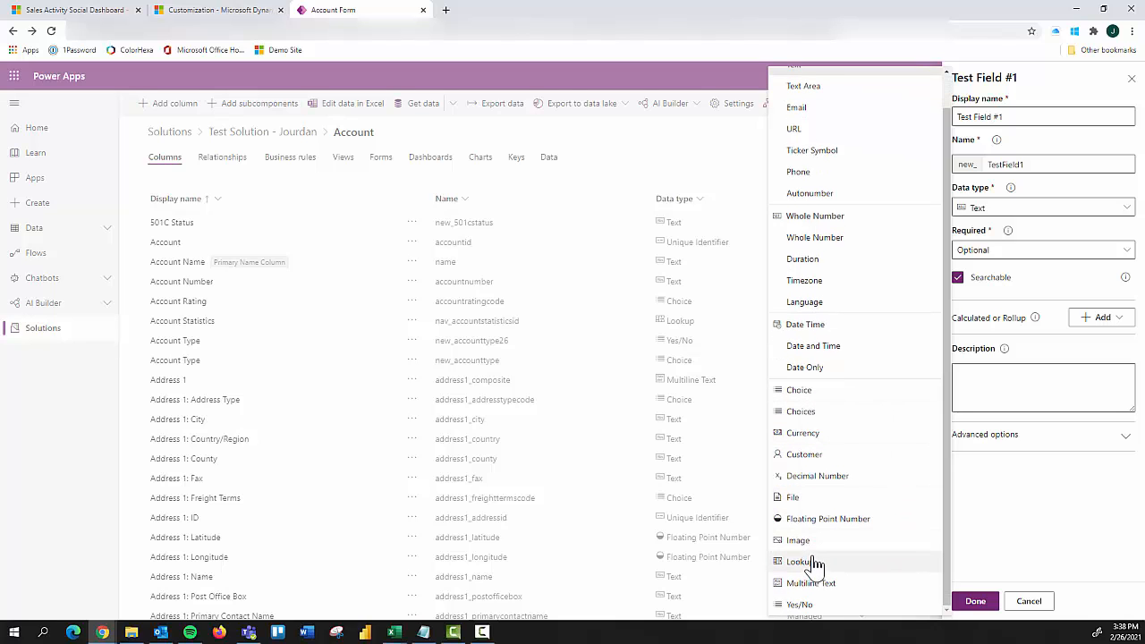
pyautogui.click(822, 610)
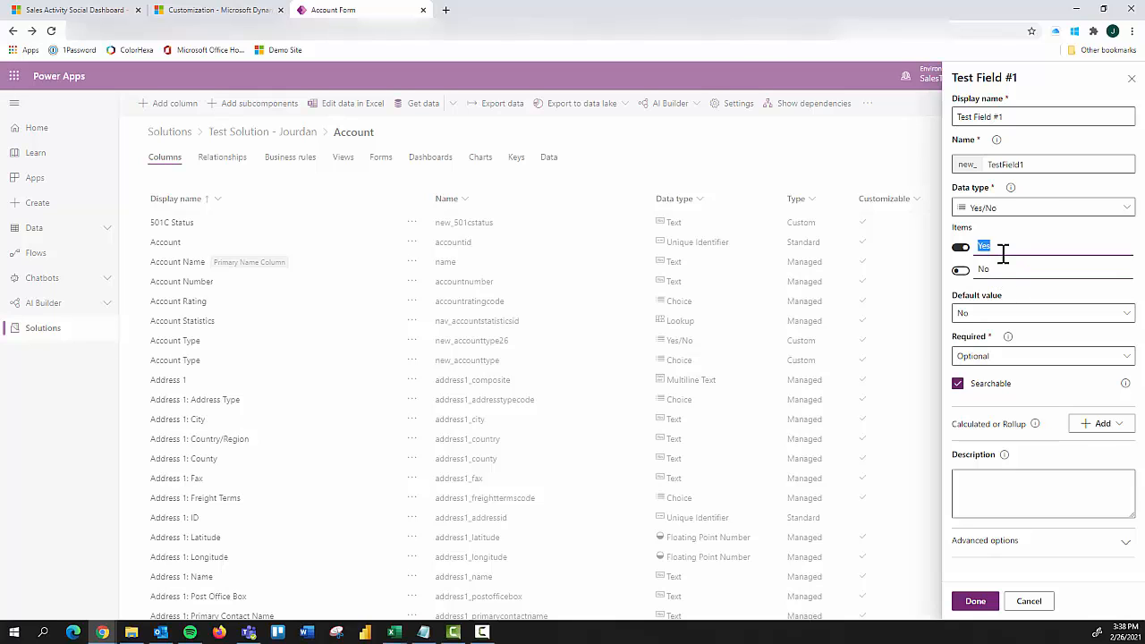
# Step: Check the default value choices and rename the column's Yes item to Active
pyautogui.click(993, 316)
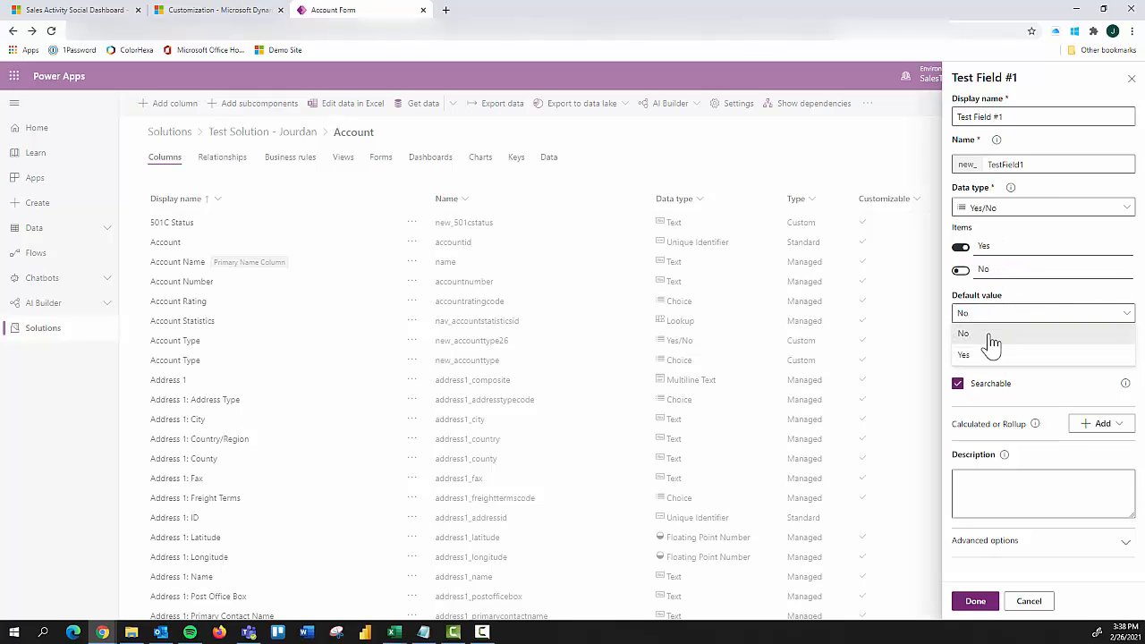
pyautogui.click(1005, 247)
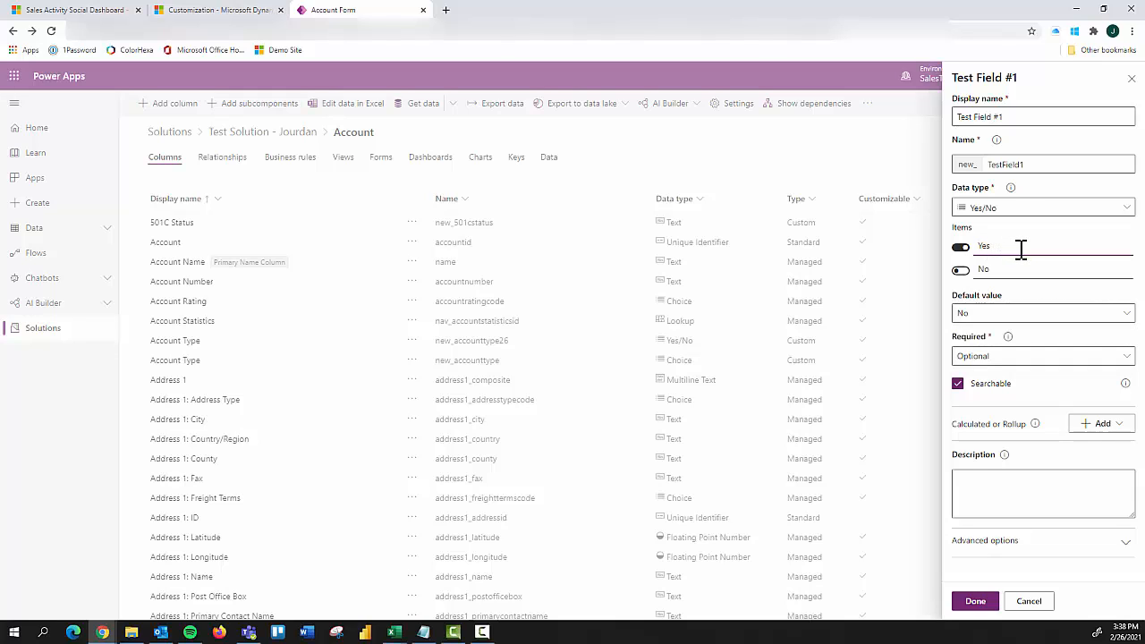
pyautogui.press('BackSpace')
pyautogui.press('BackSpace')
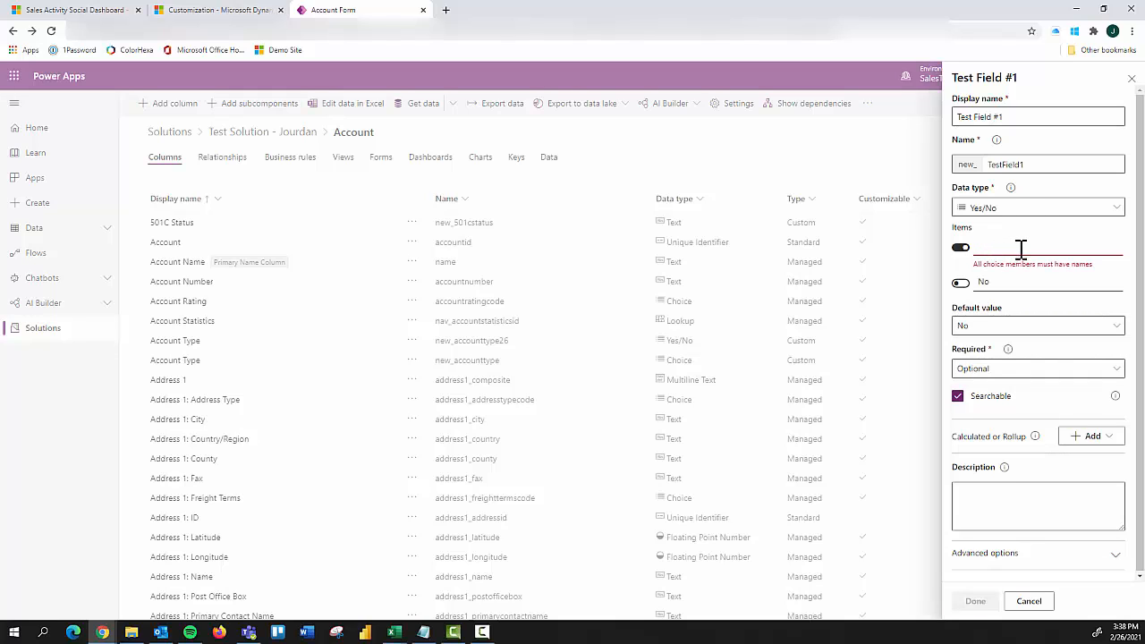
pyautogui.write('Acti')
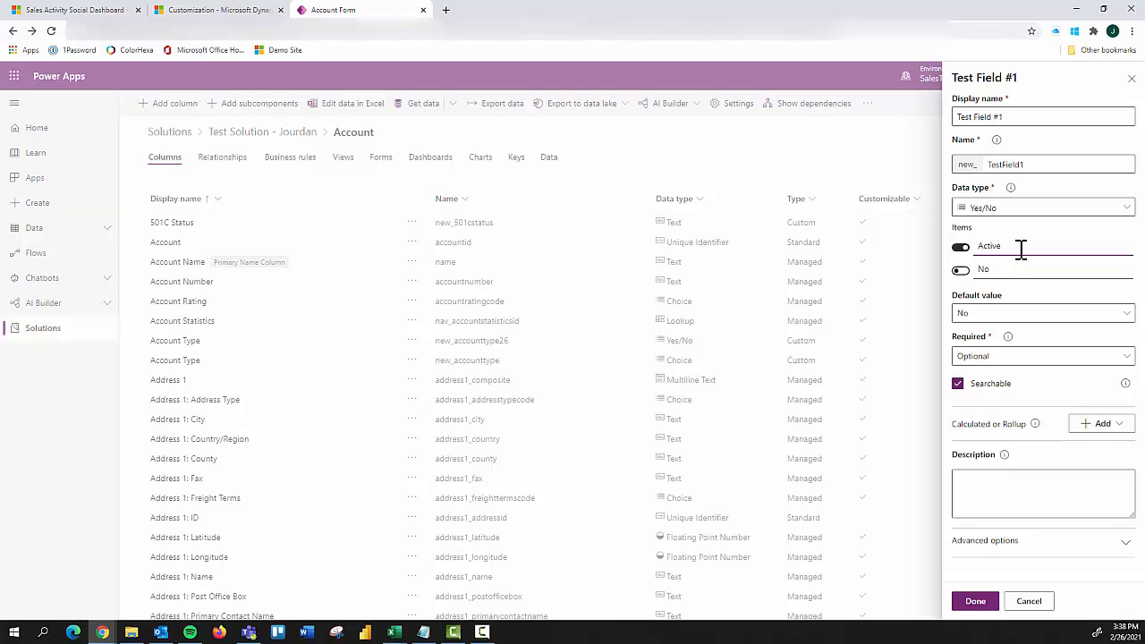
pyautogui.write('ve')
# Step: Finish naming the Yes item Active and rename the column's No item to Inactive
pyautogui.click(1012, 267)
pyautogui.press('BackSpace')
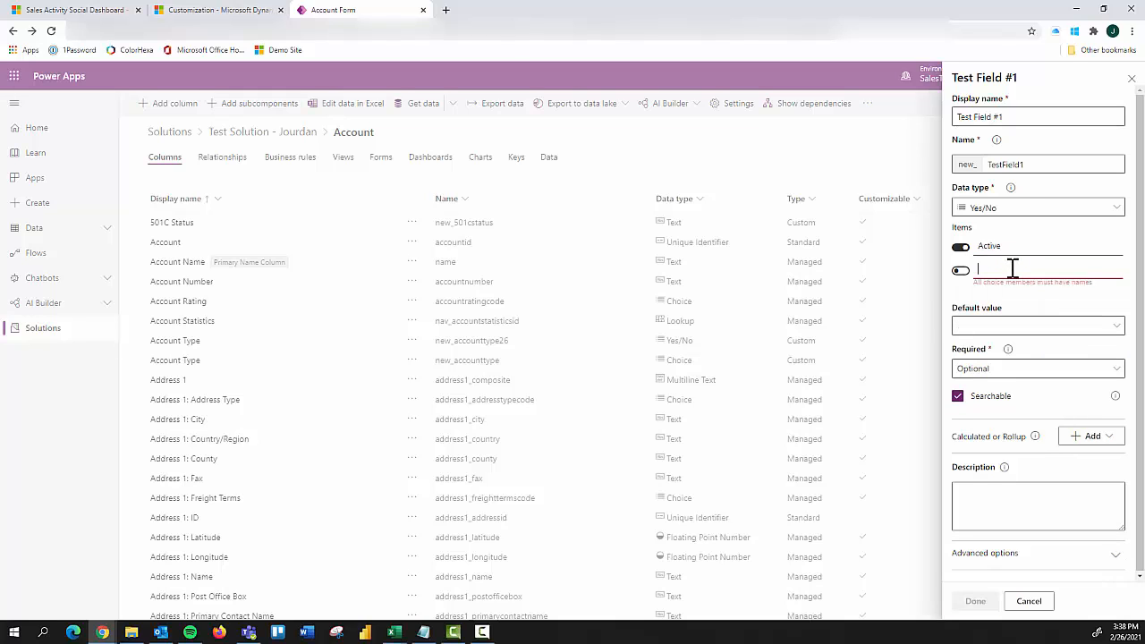
pyautogui.write('Inactive')
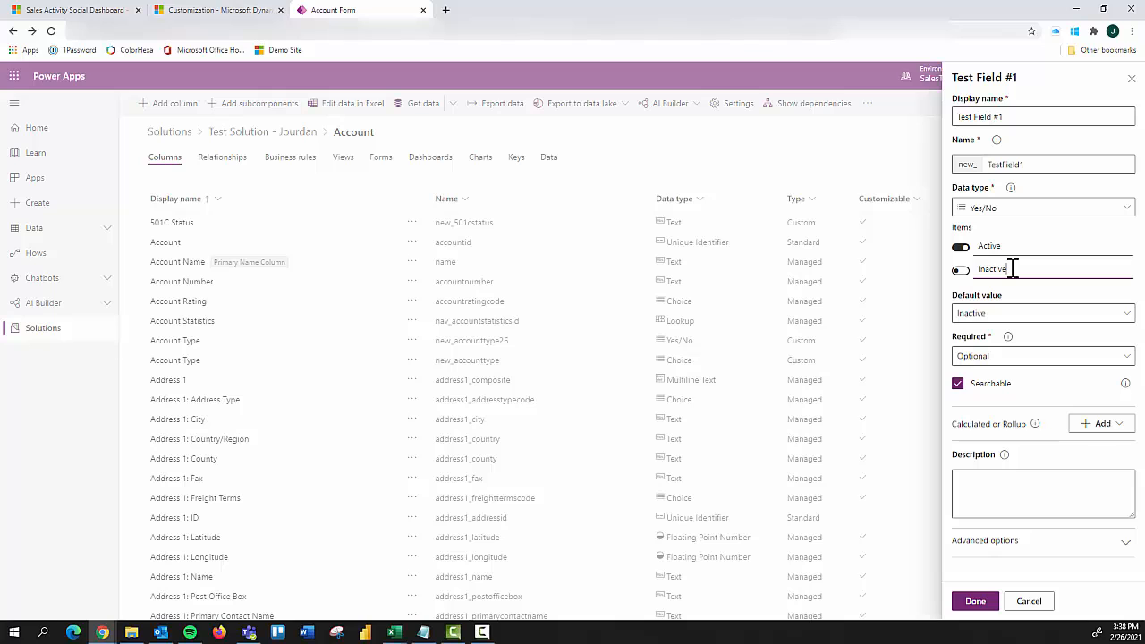
pyautogui.press('Tab')
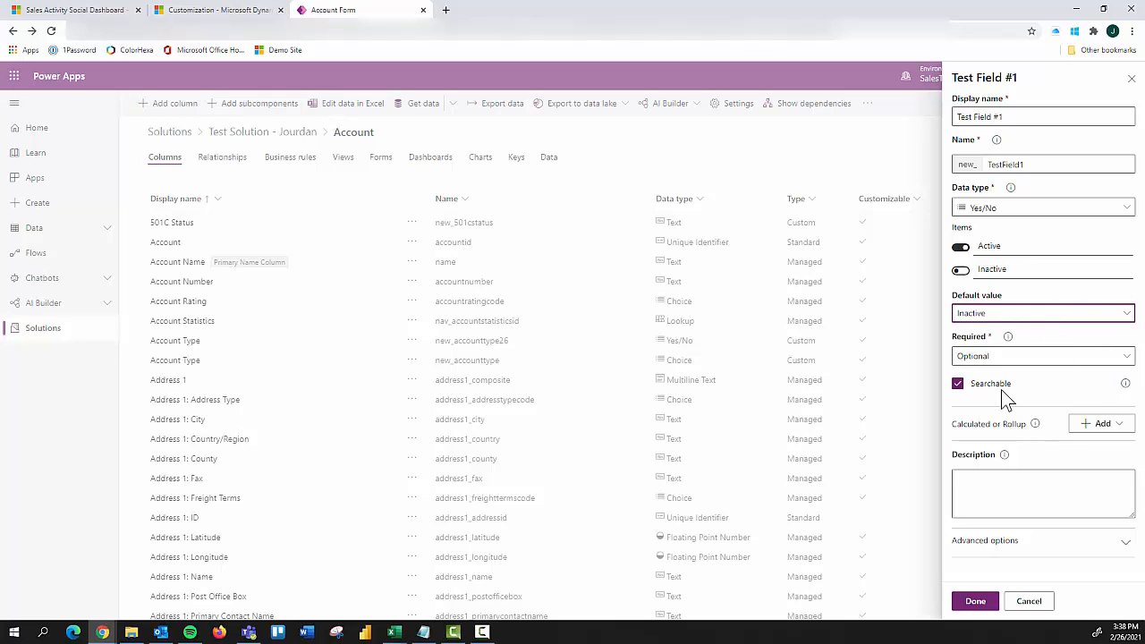
# Step: Review the requirement levels, keeping the column Optional, and check which calculated or rollup choices are offered
pyautogui.click(1000, 357)
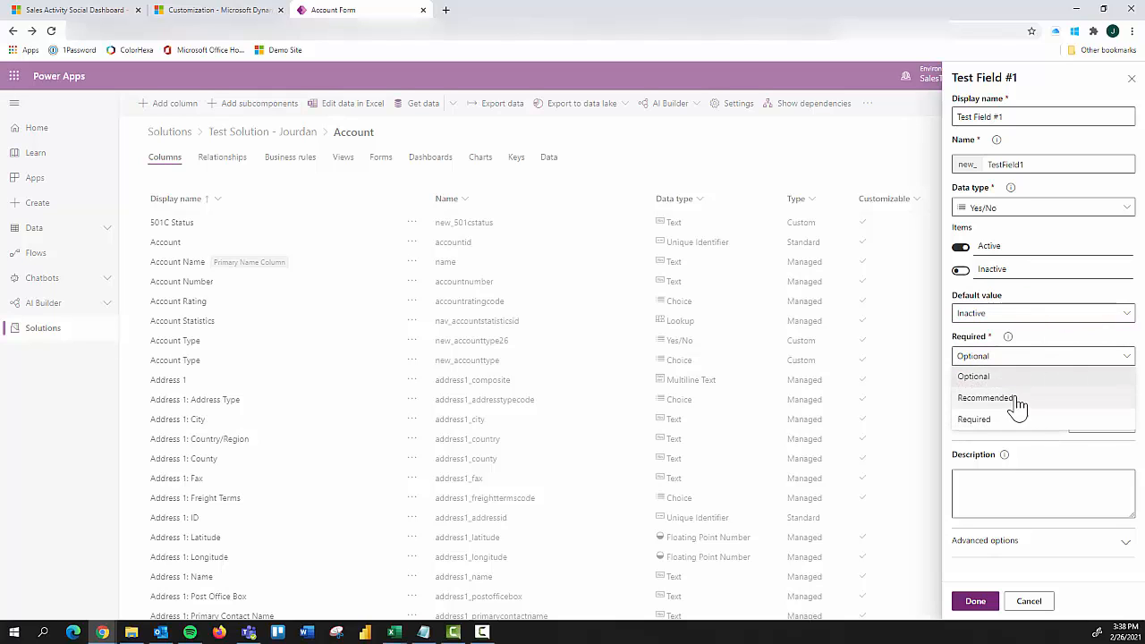
pyautogui.click(1045, 375)
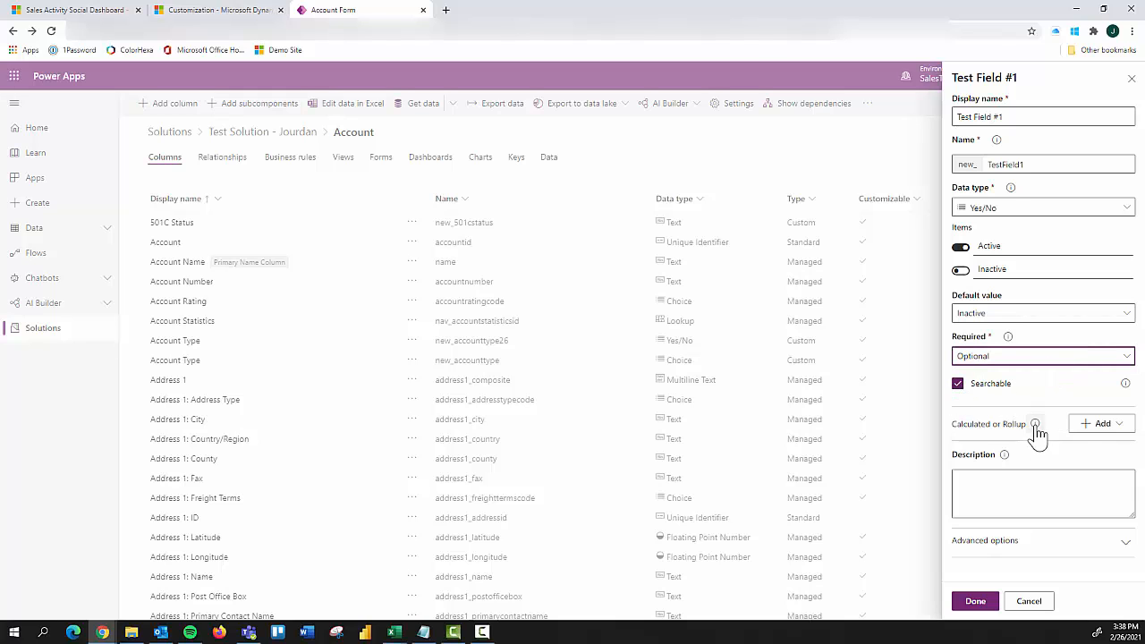
pyautogui.click(1085, 428)
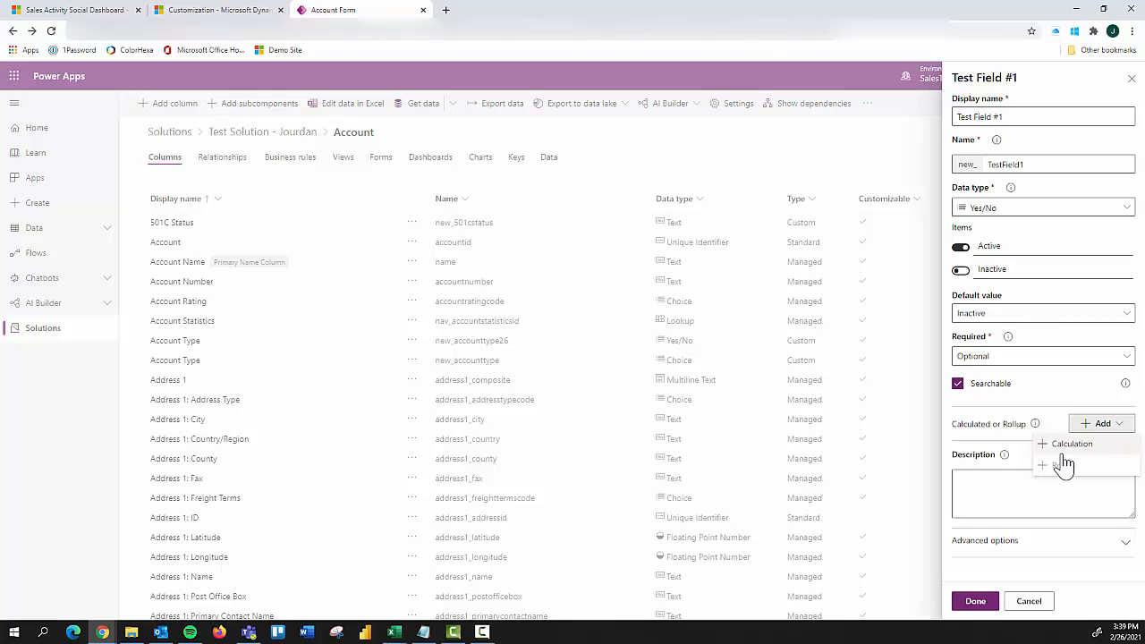
pyautogui.click(952, 421)
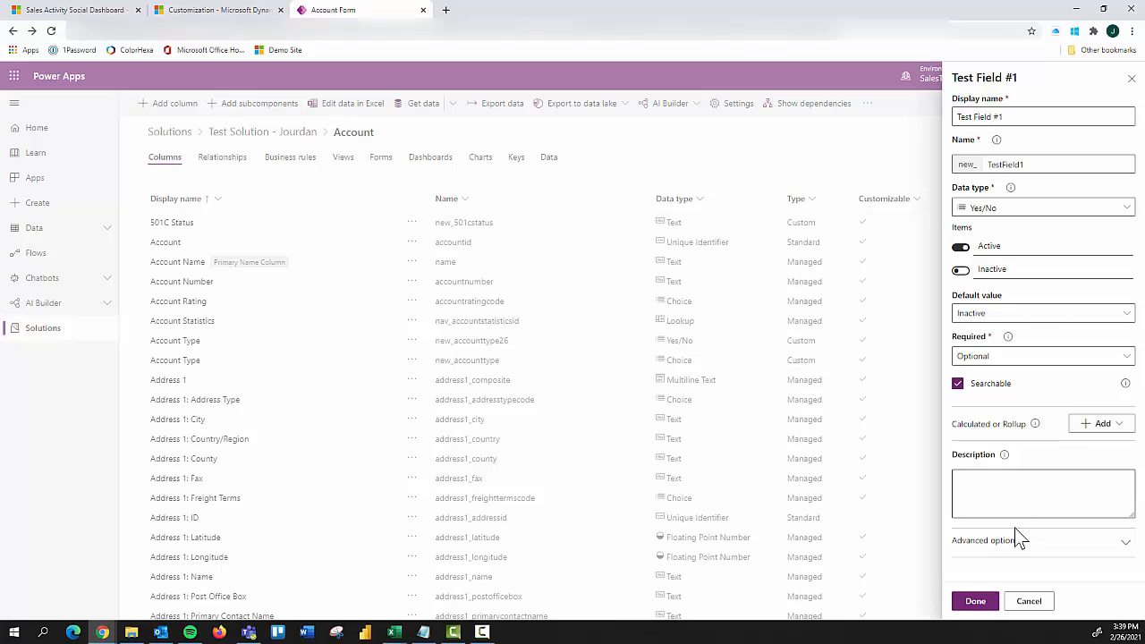
# Step: Review the advanced options of Test Field #1, finish creating the column and save the Account table
pyautogui.click(1123, 537)
pyautogui.scroll(-3, 1032, 504)
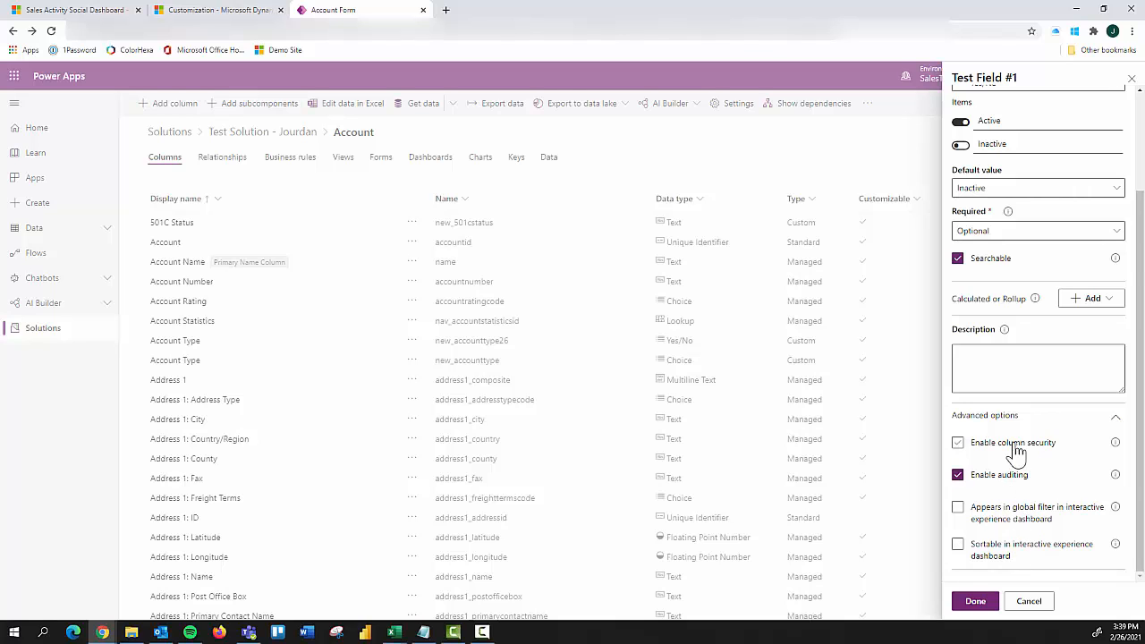
pyautogui.scroll(3, 1021, 448)
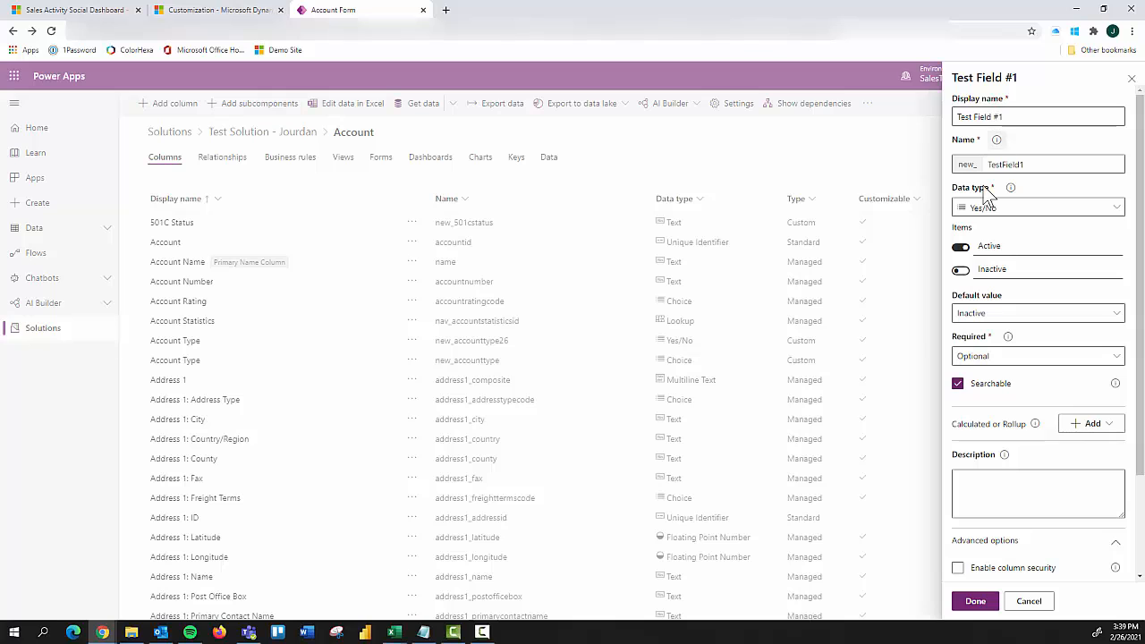
pyautogui.click(983, 604)
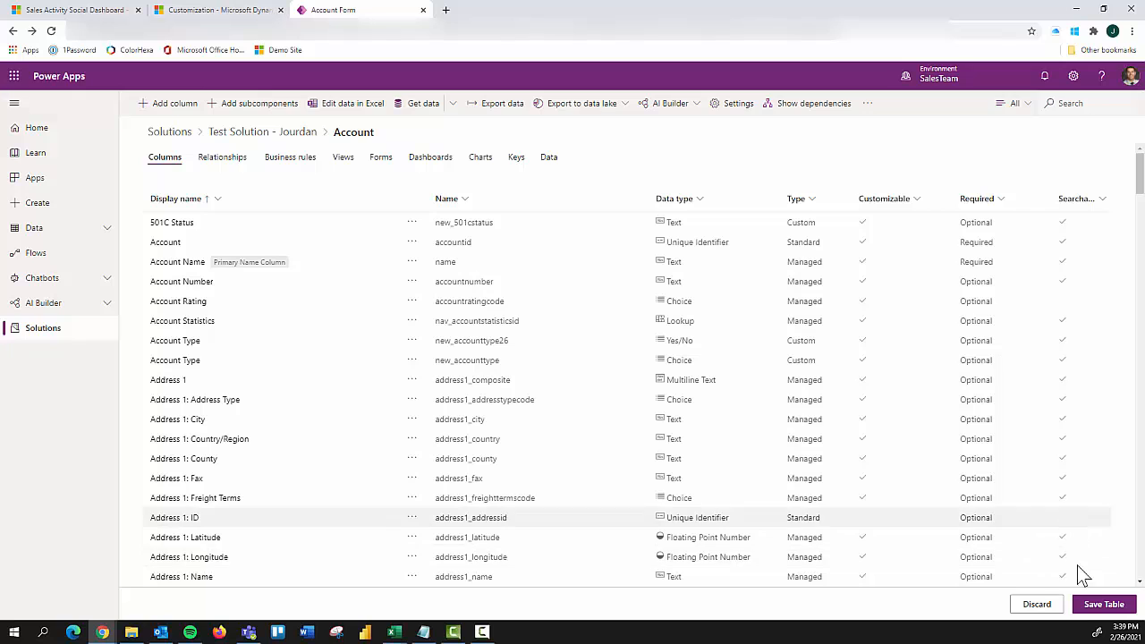
pyautogui.click(1103, 605)
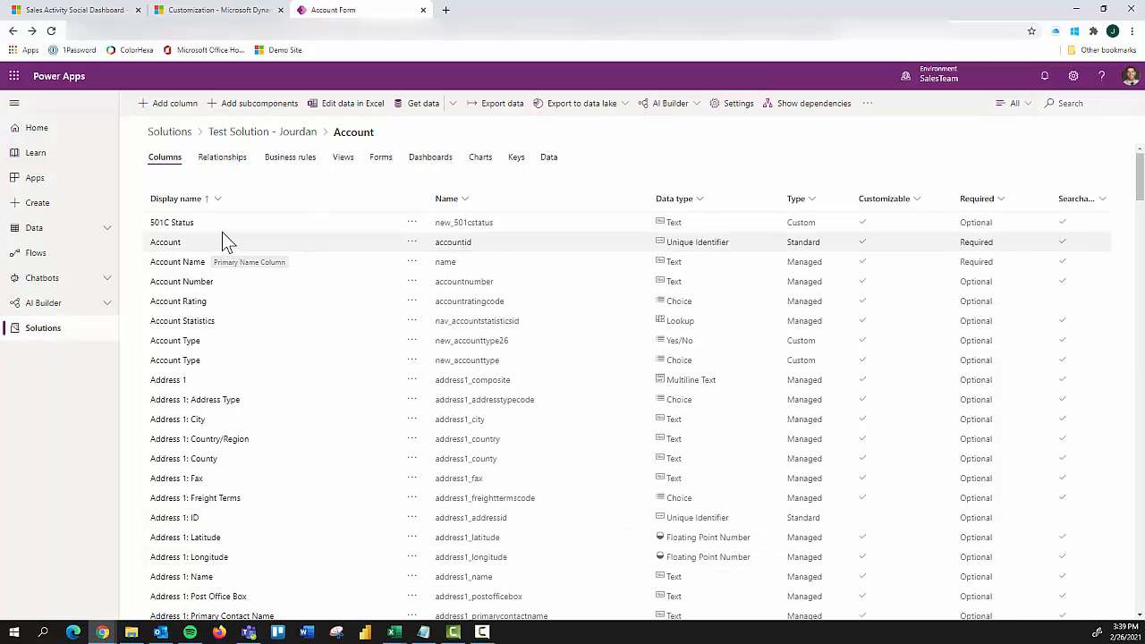
# Step: Look through the Account table's list of columns for the new Test Field #1 column
pyautogui.scroll(-7, 235, 358)
pyautogui.scroll(-15, 343, 366)
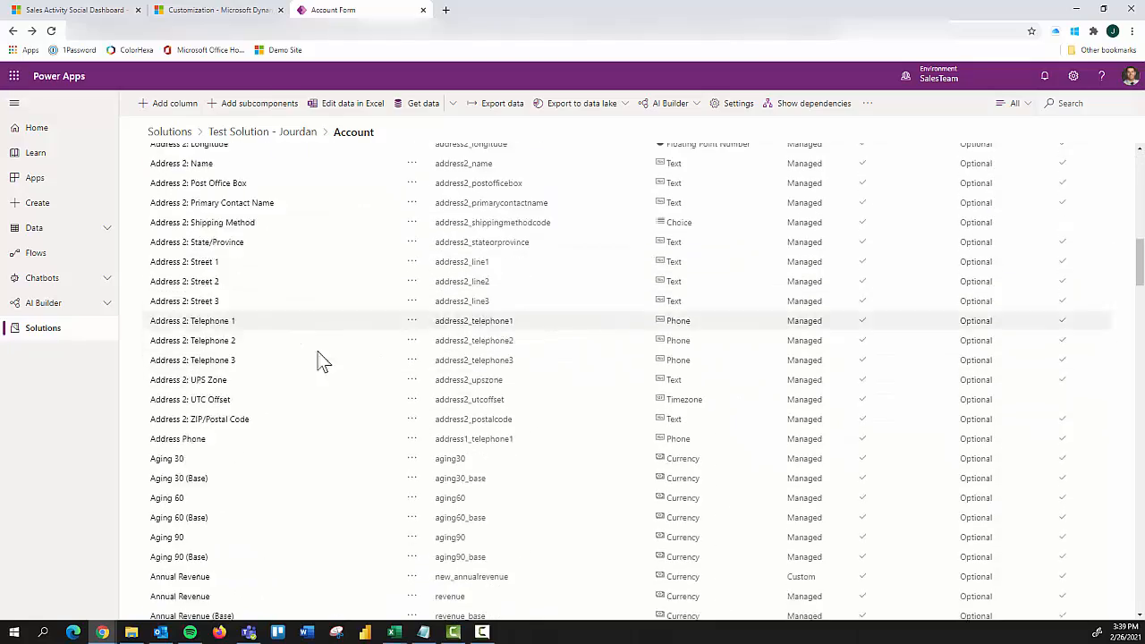
pyautogui.scroll(-13, 262, 356)
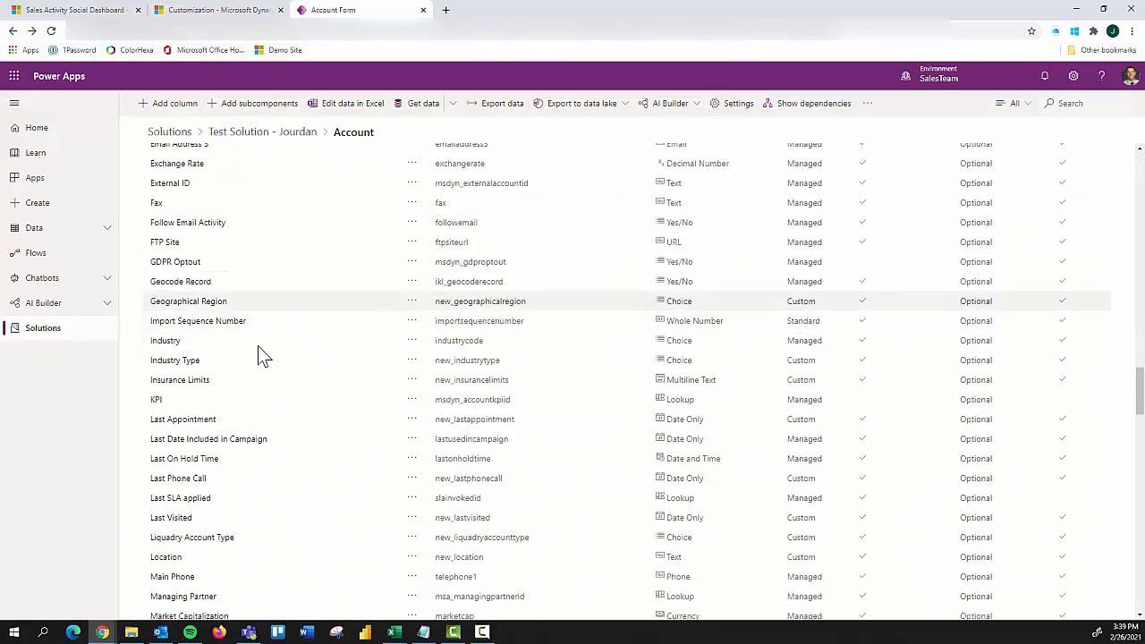
pyautogui.scroll(-8, 256, 355)
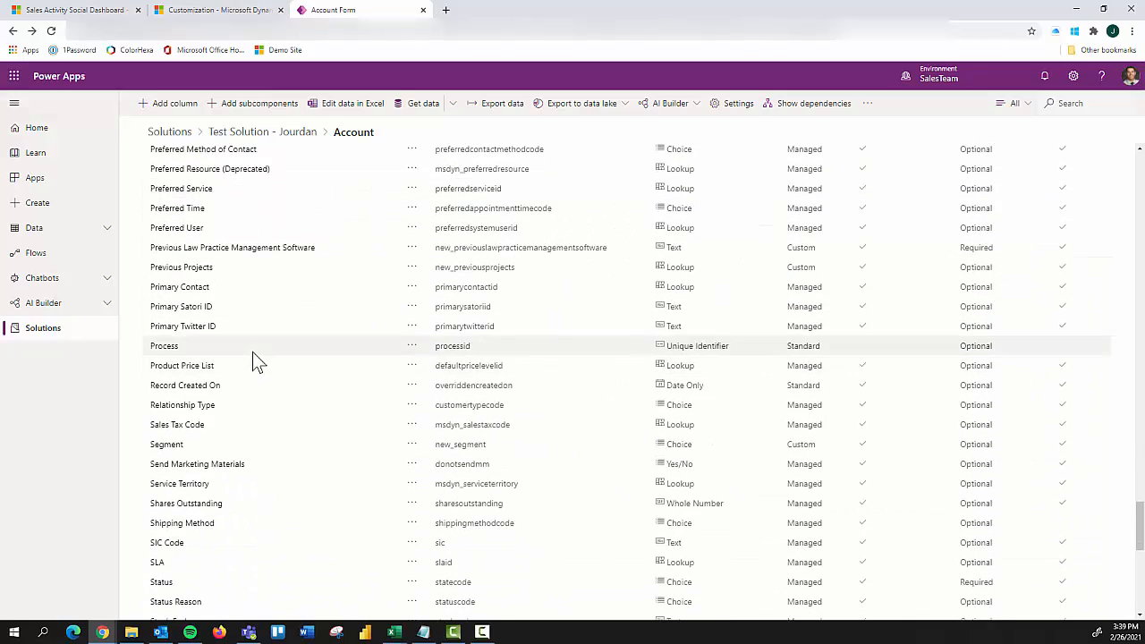
pyautogui.scroll(-3, 389, 393)
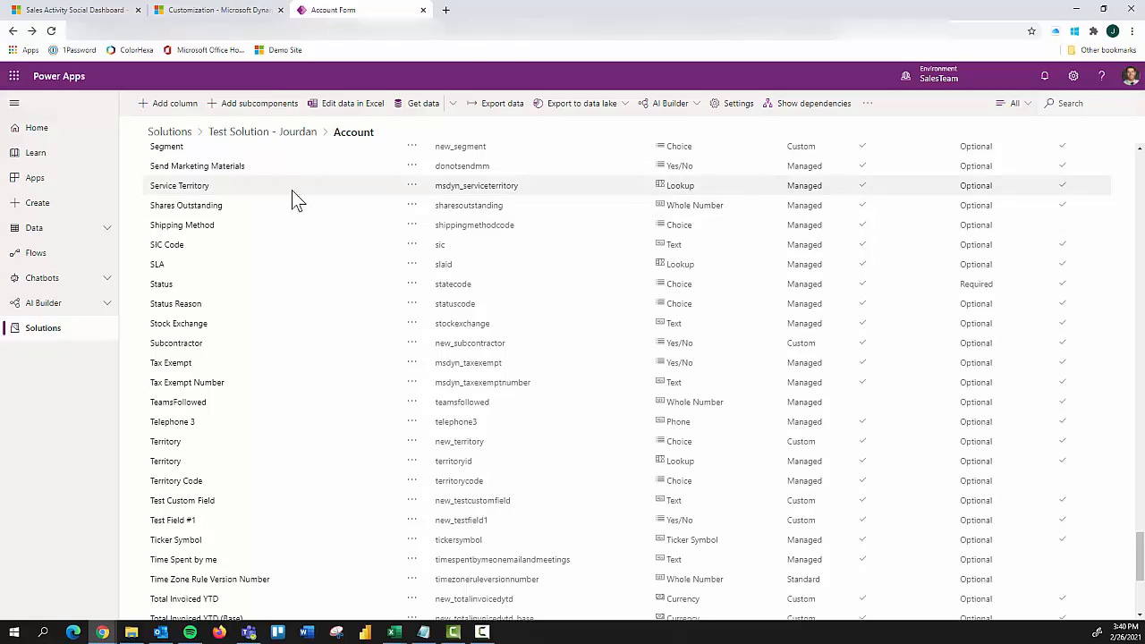
pyautogui.scroll(3, 259, 279)
pyautogui.scroll(20, 254, 279)
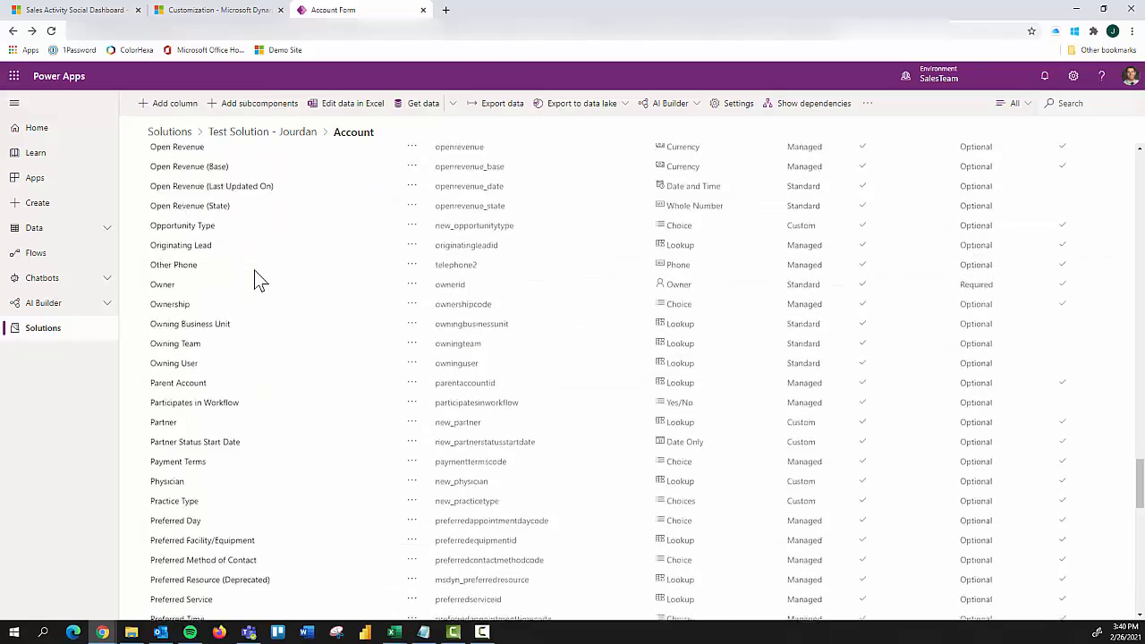
pyautogui.scroll(8, 251, 273)
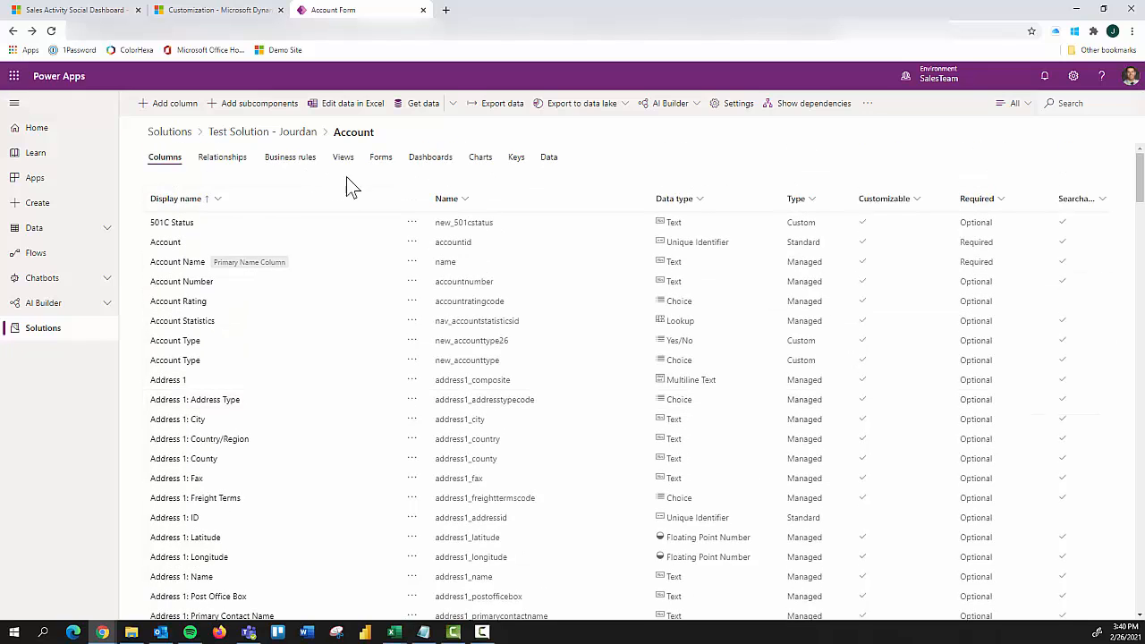
# Step: Open the standard Account main form from the table's forms and expand its Summary tab structure
pyautogui.click(381, 158)
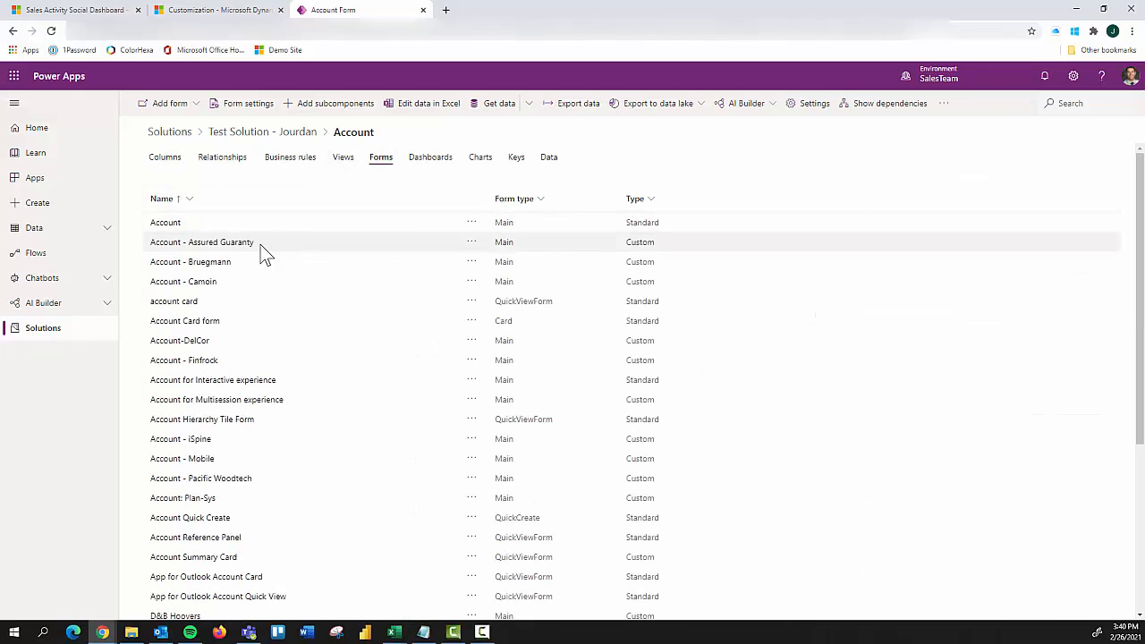
pyautogui.click(170, 224)
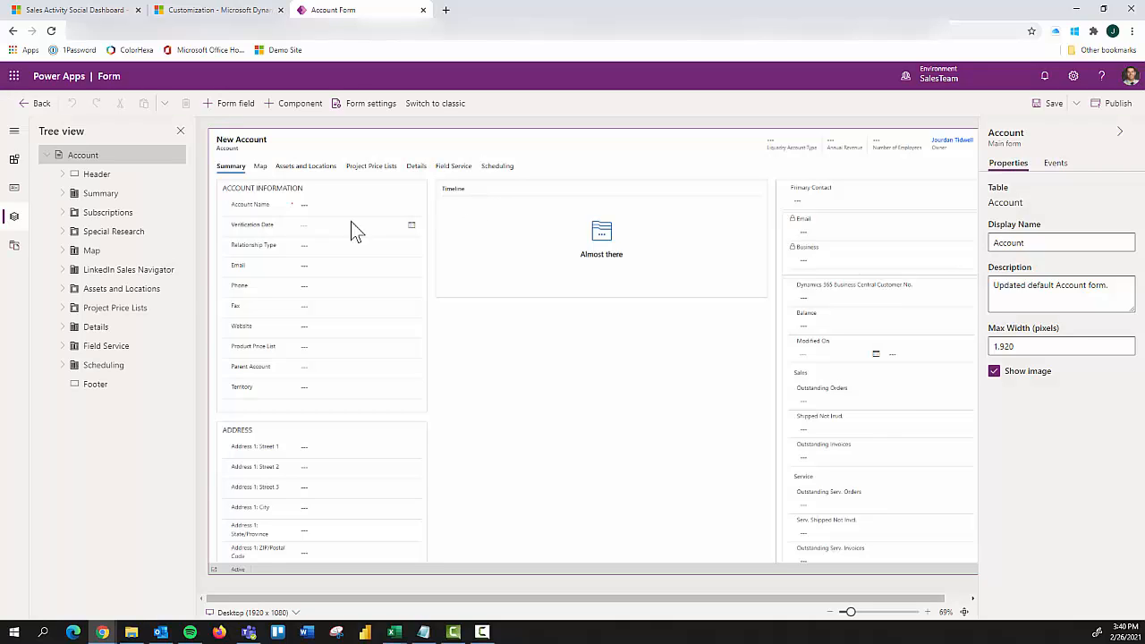
pyautogui.click(63, 193)
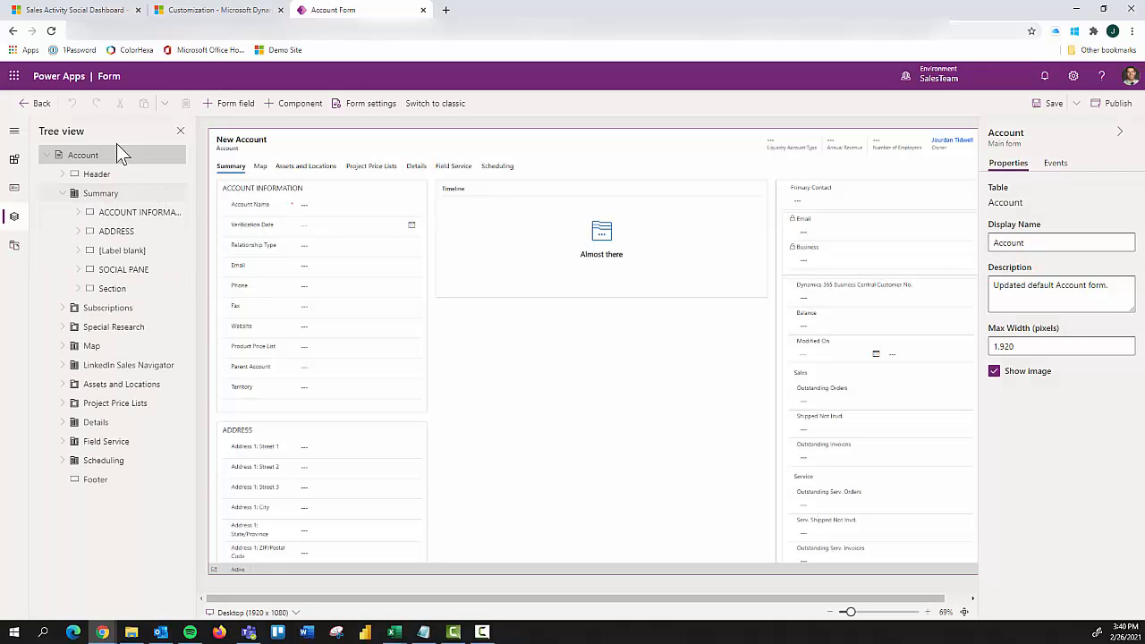
# Step: Search the unused table columns for "test" and add Test Field #1 to the form's Account Information section
pyautogui.click(232, 103)
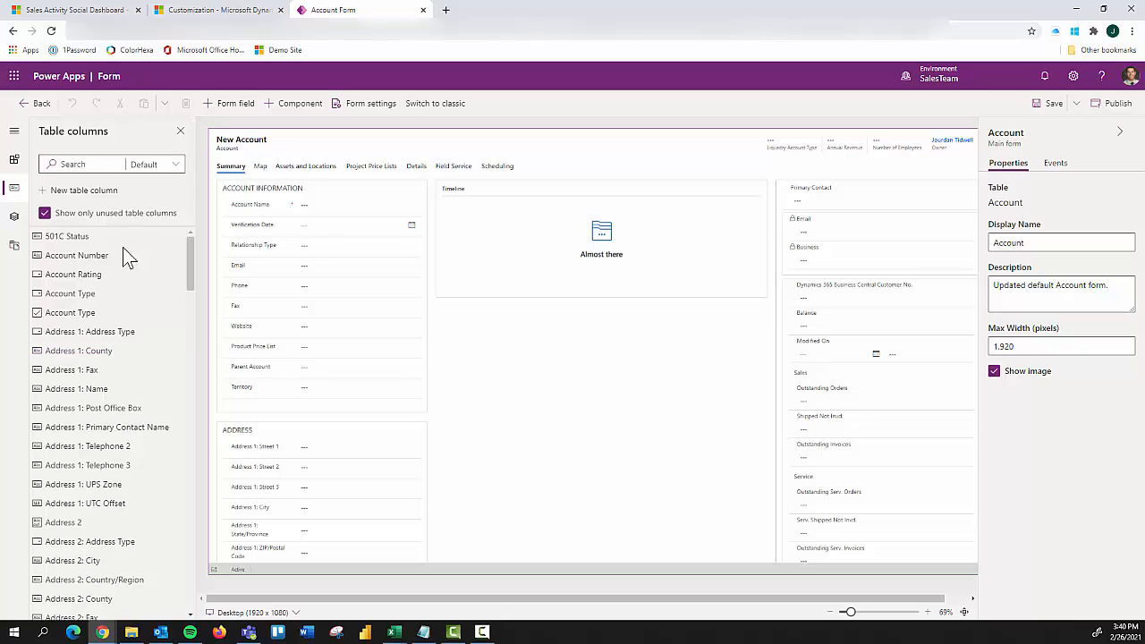
pyautogui.click(84, 165)
pyautogui.write('test')
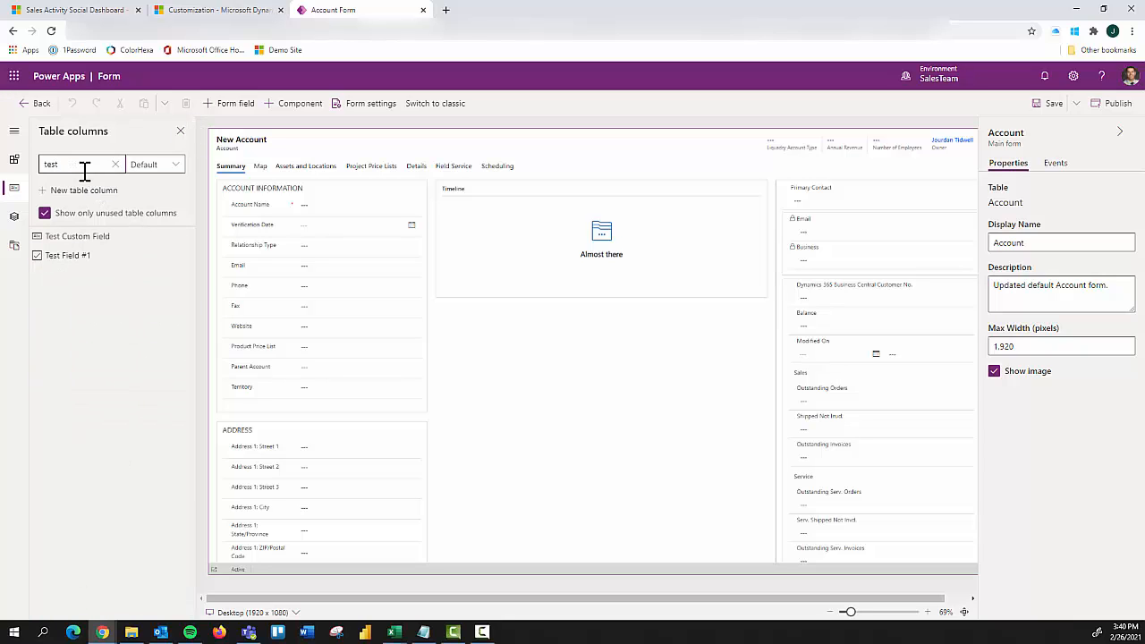
pyautogui.moveTo(86, 258); pyautogui.dragTo(178, 254)
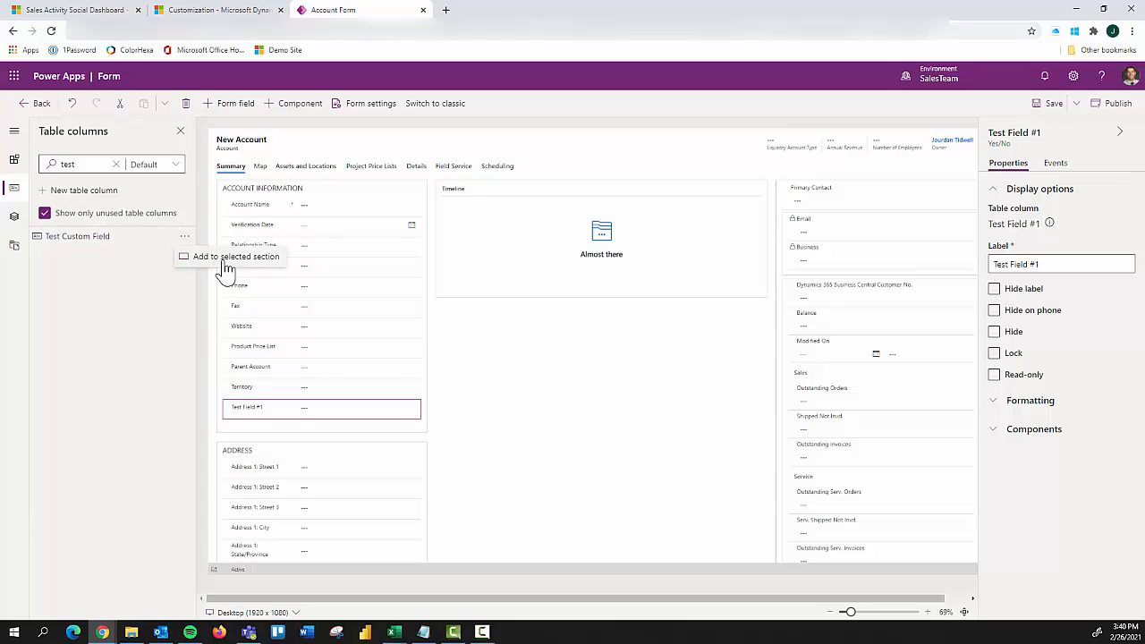
# Step: Check the Account Information section and the Test Field #1 field, and save and publish the Account form
pyautogui.click(414, 212)
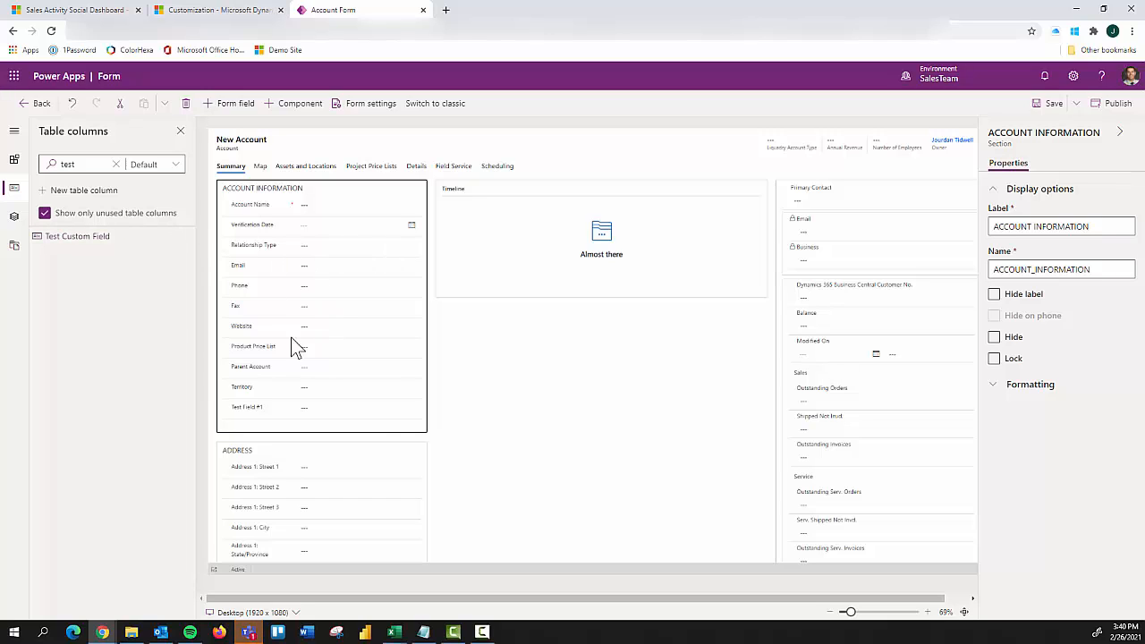
pyautogui.click(304, 410)
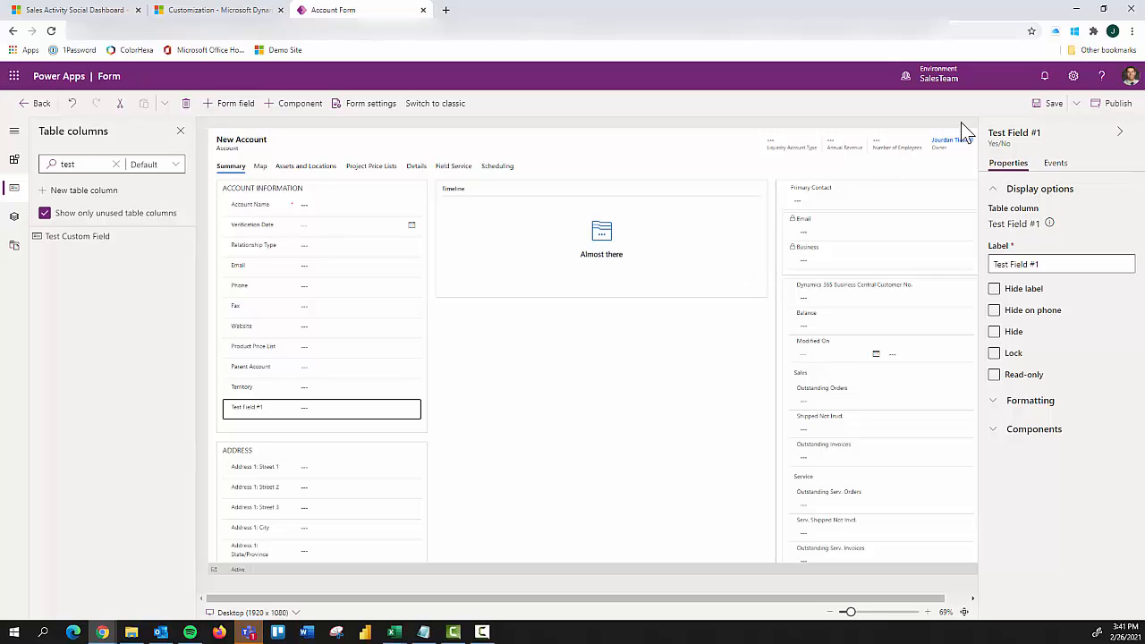
pyautogui.click(1052, 104)
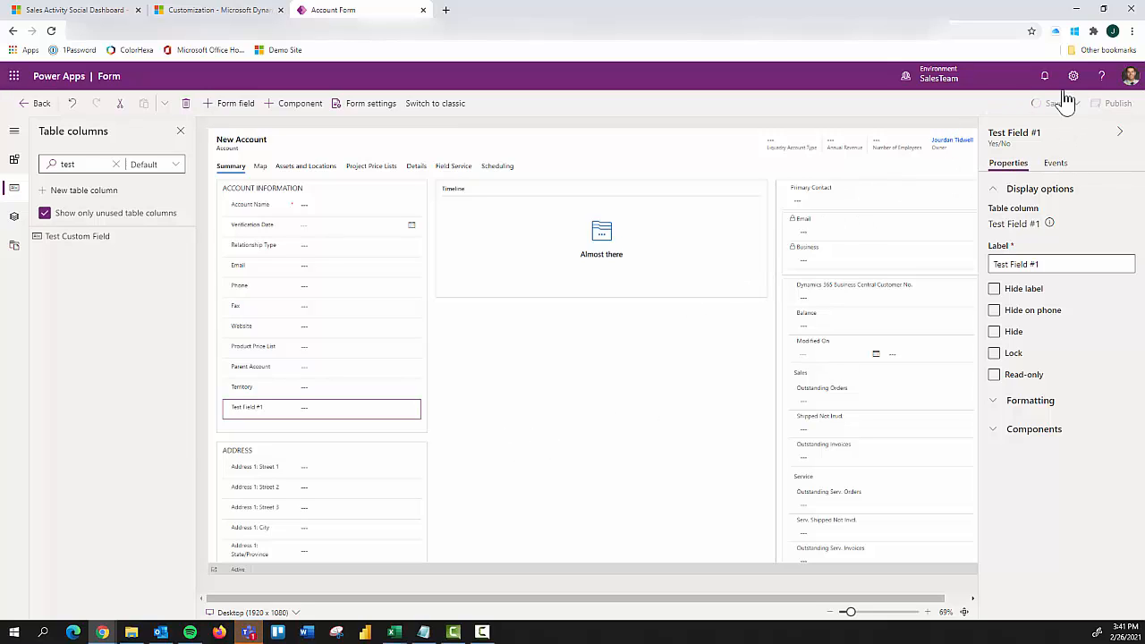
pyautogui.click(1118, 106)
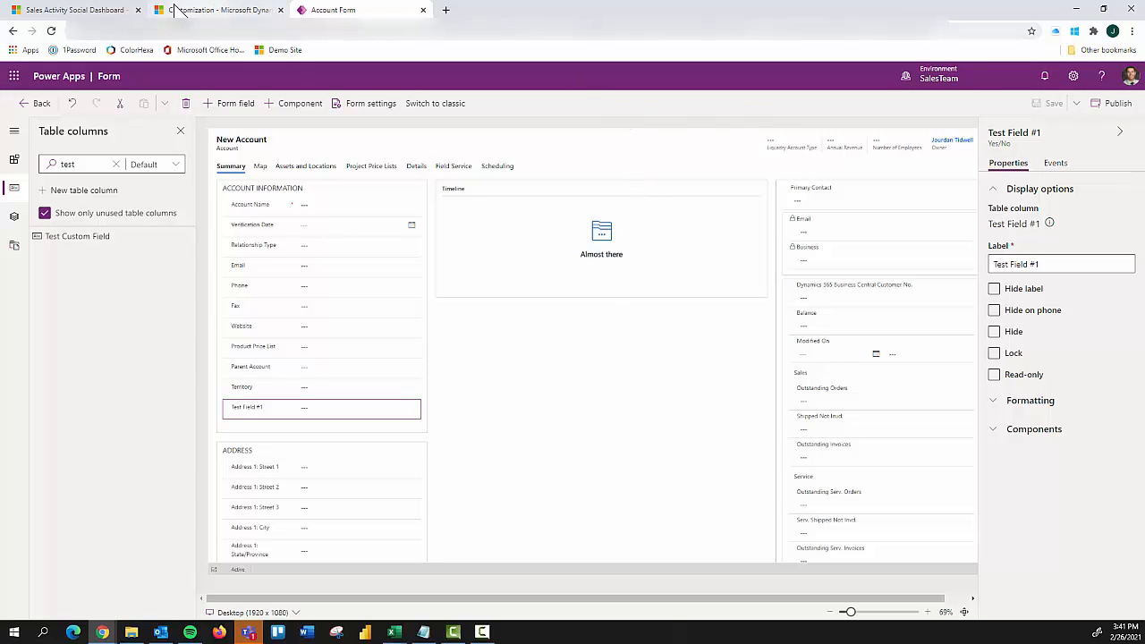
# Step: Switch to Sales Hub, open the Alpine Ski House (sample) account and show it with the Account form
pyautogui.click(113, 10)
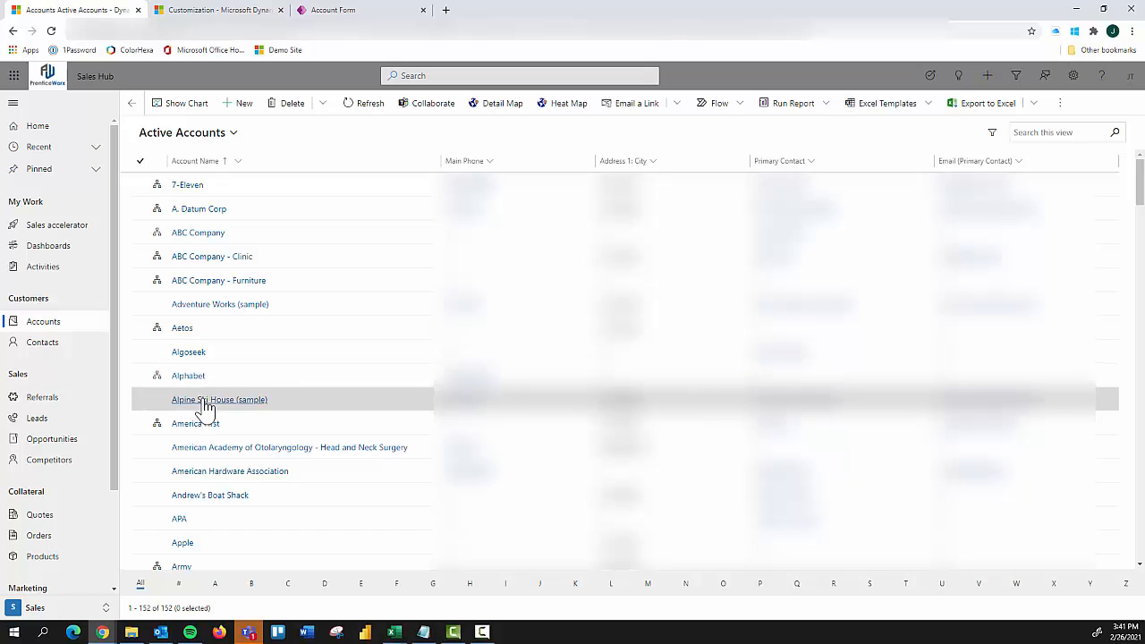
pyautogui.click(201, 400)
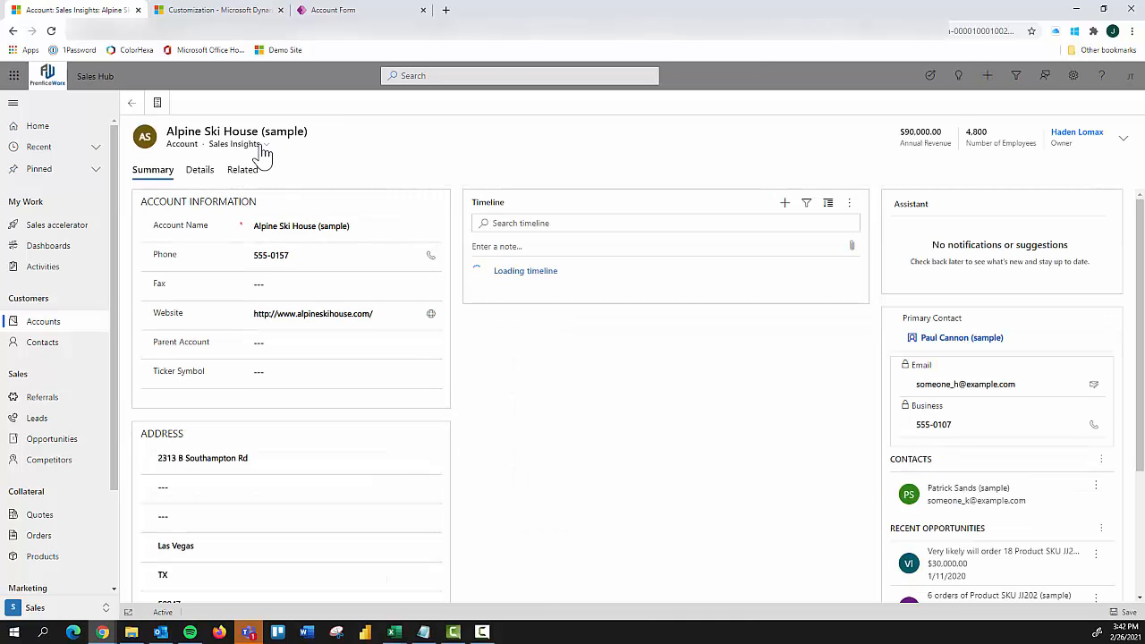
pyautogui.click(263, 145)
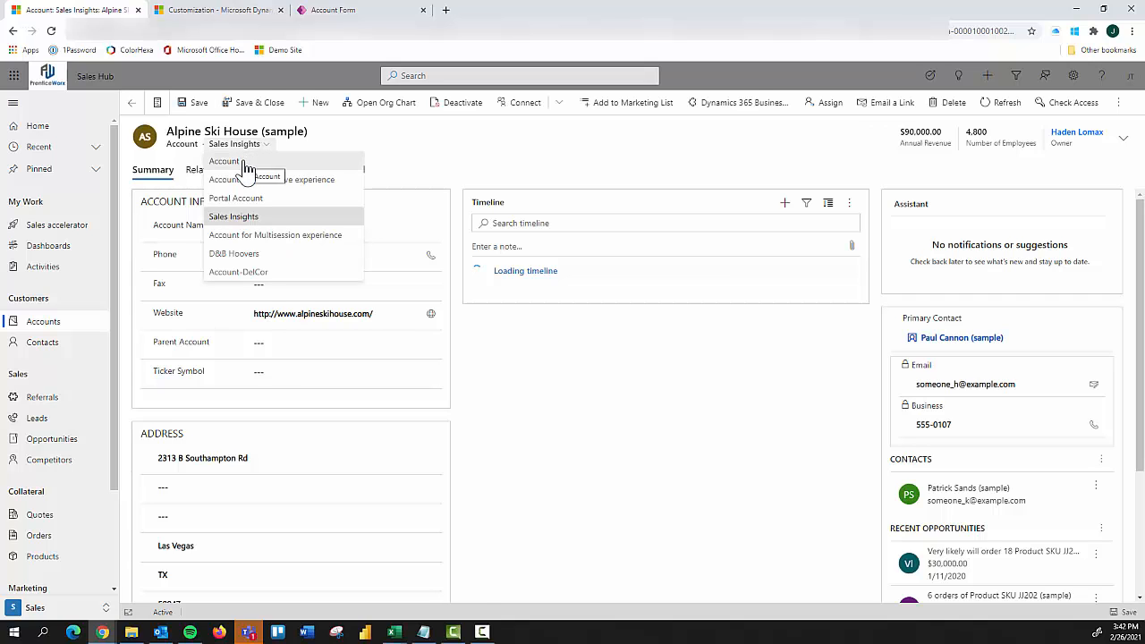
pyautogui.click(246, 167)
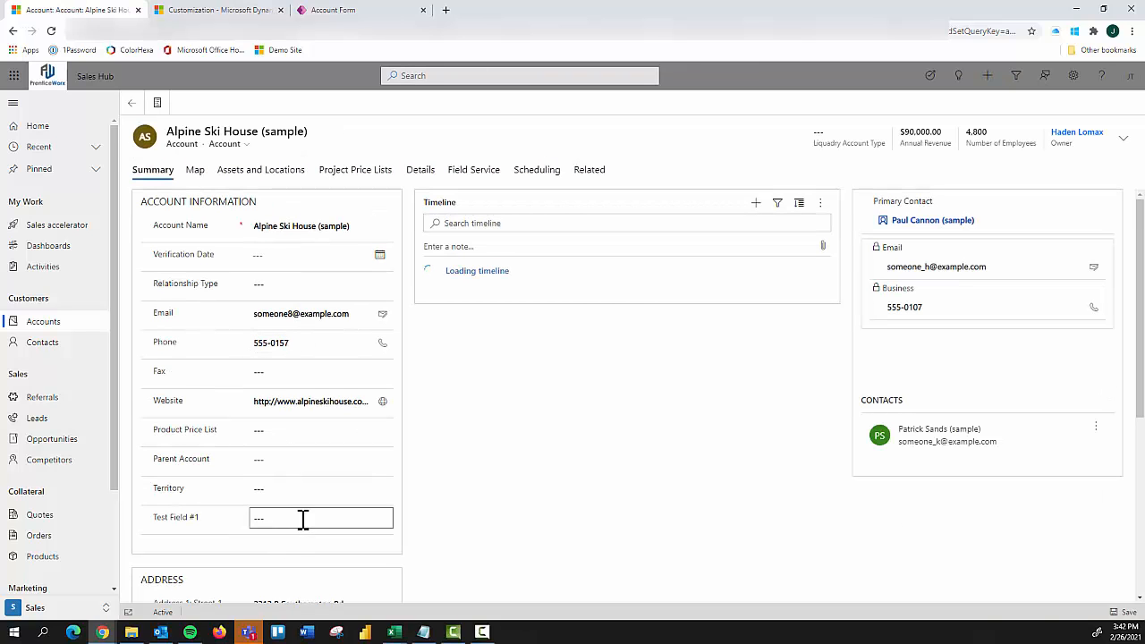
# Step: Set Test Field #1 to Active on the account record and return to the Account form editor in Power Apps
pyautogui.scroll(-2, 308, 498)
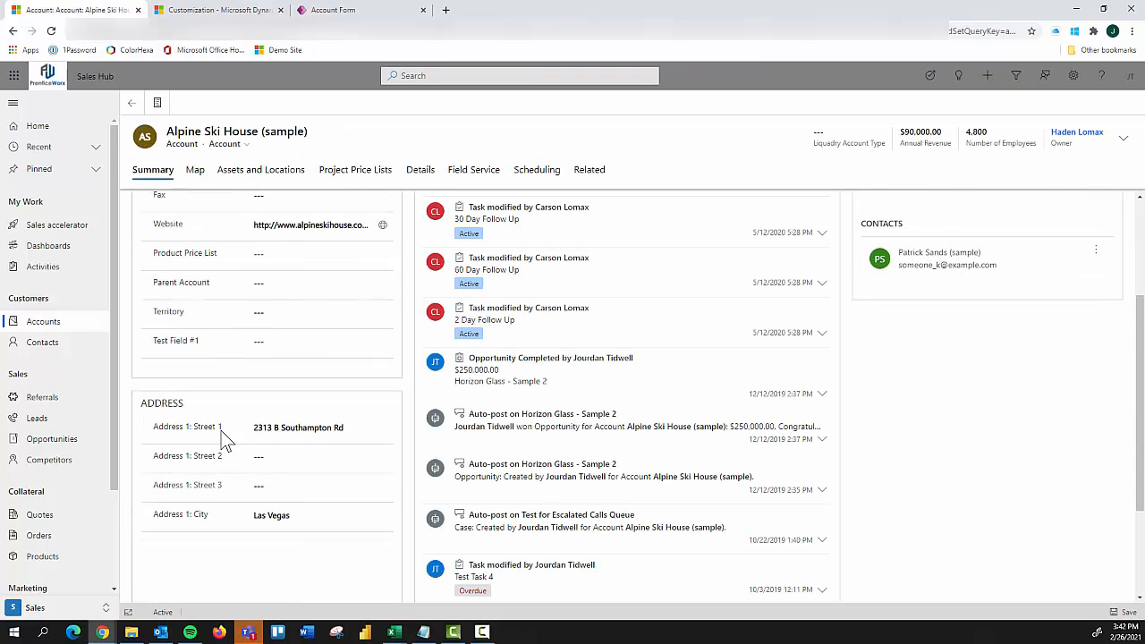
pyautogui.click(318, 344)
pyautogui.write('Inactive')
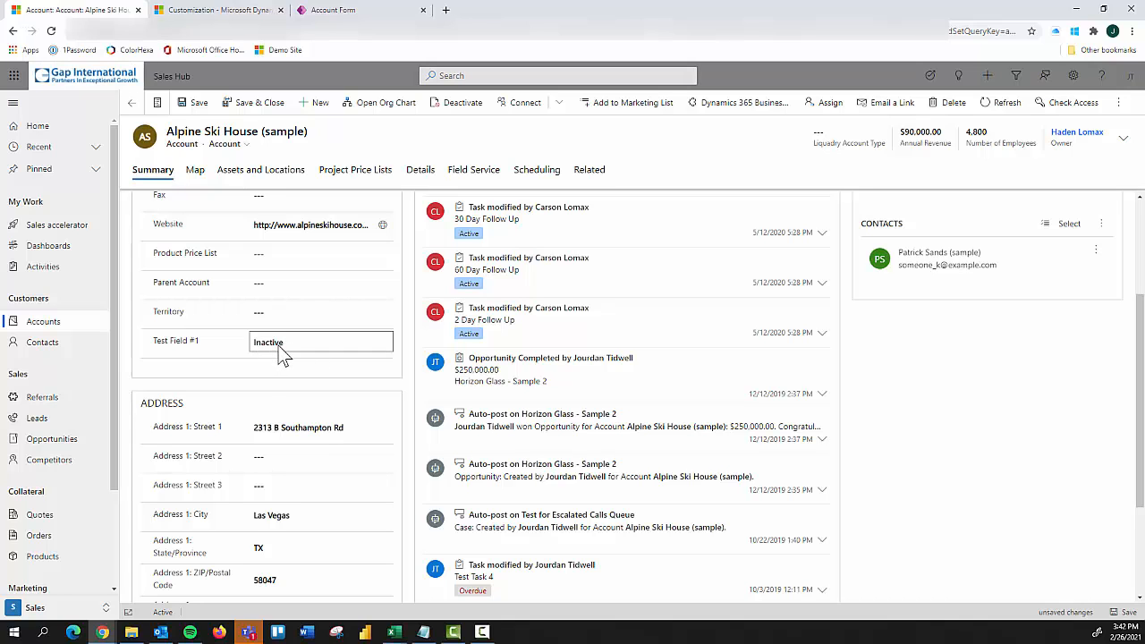
pyautogui.click(278, 345)
pyautogui.scroll(2, 304, 367)
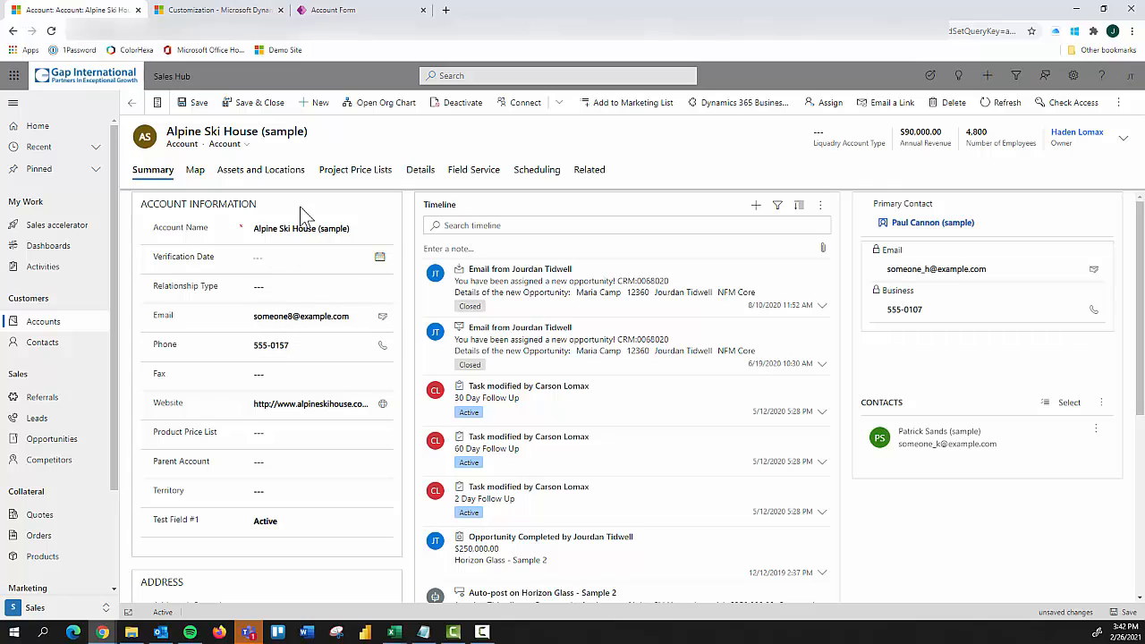
pyautogui.click(333, 10)
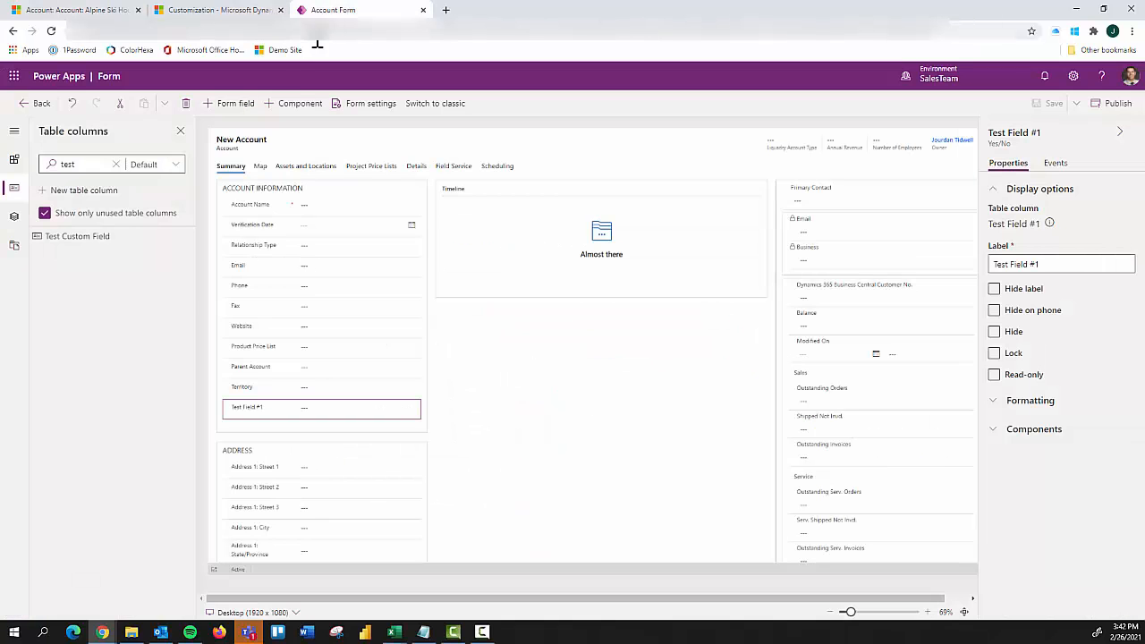